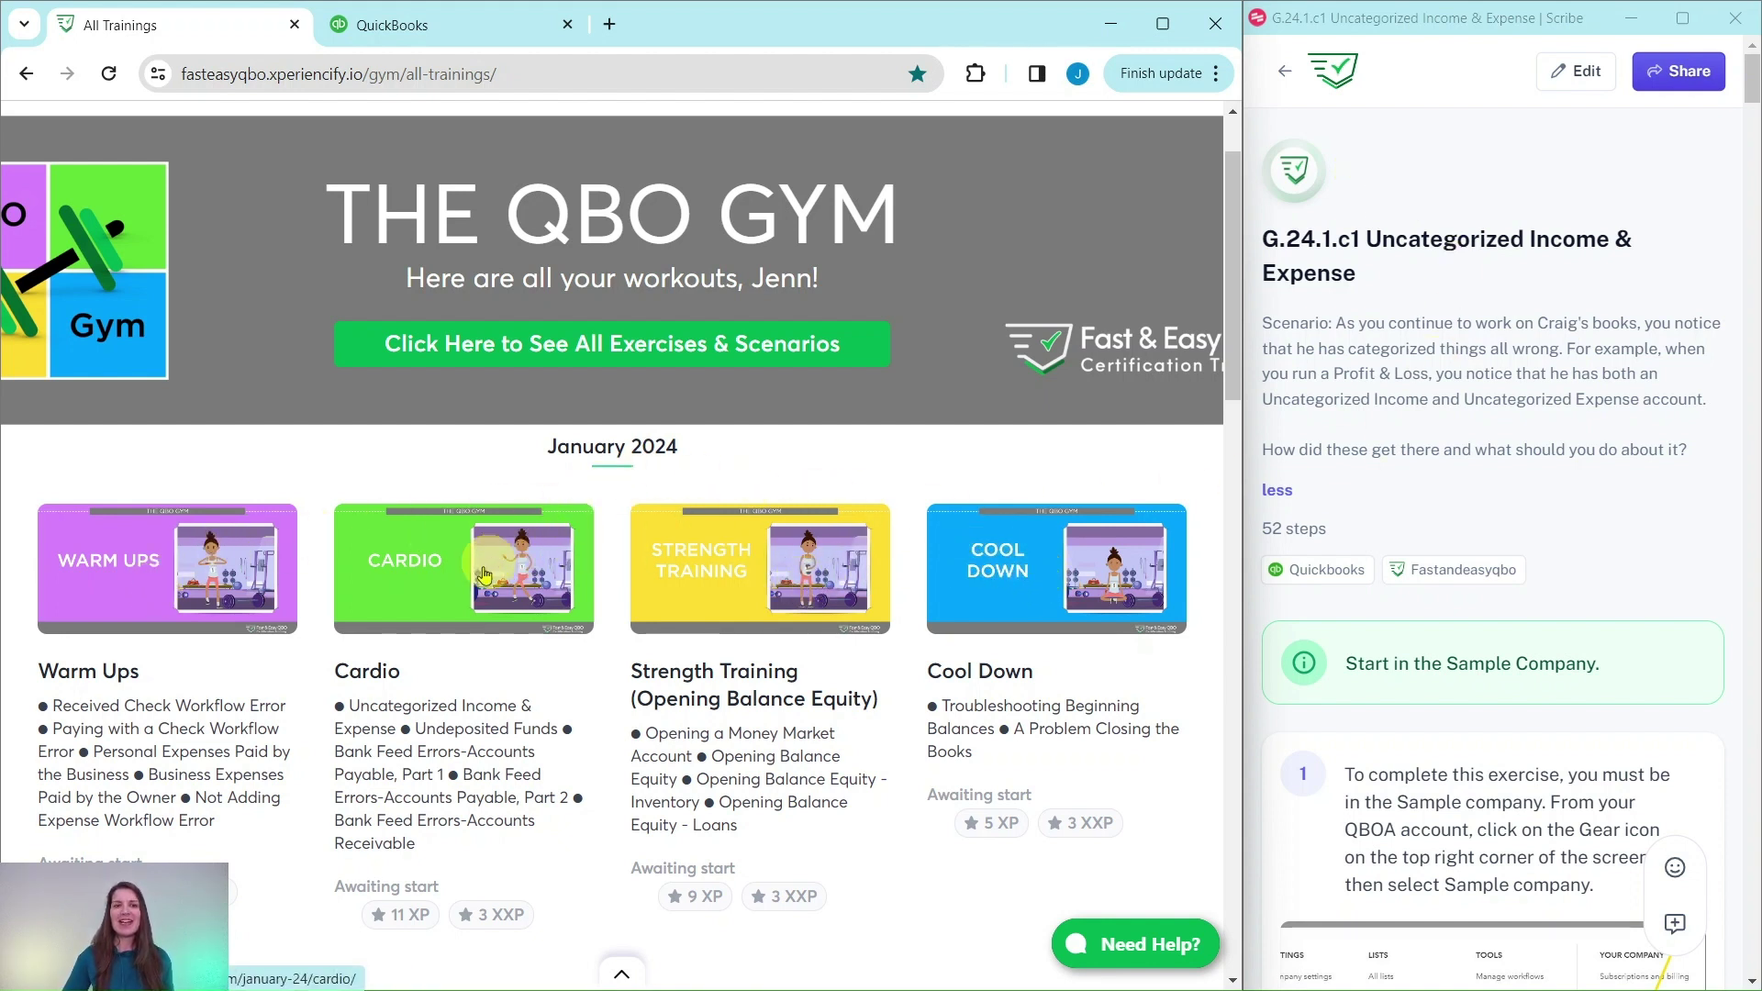
Open the January 2024 Cardio lesson and review its quiz and hands-on practice exercises
{"action": "left_click", "coordinate": [422, 597]}
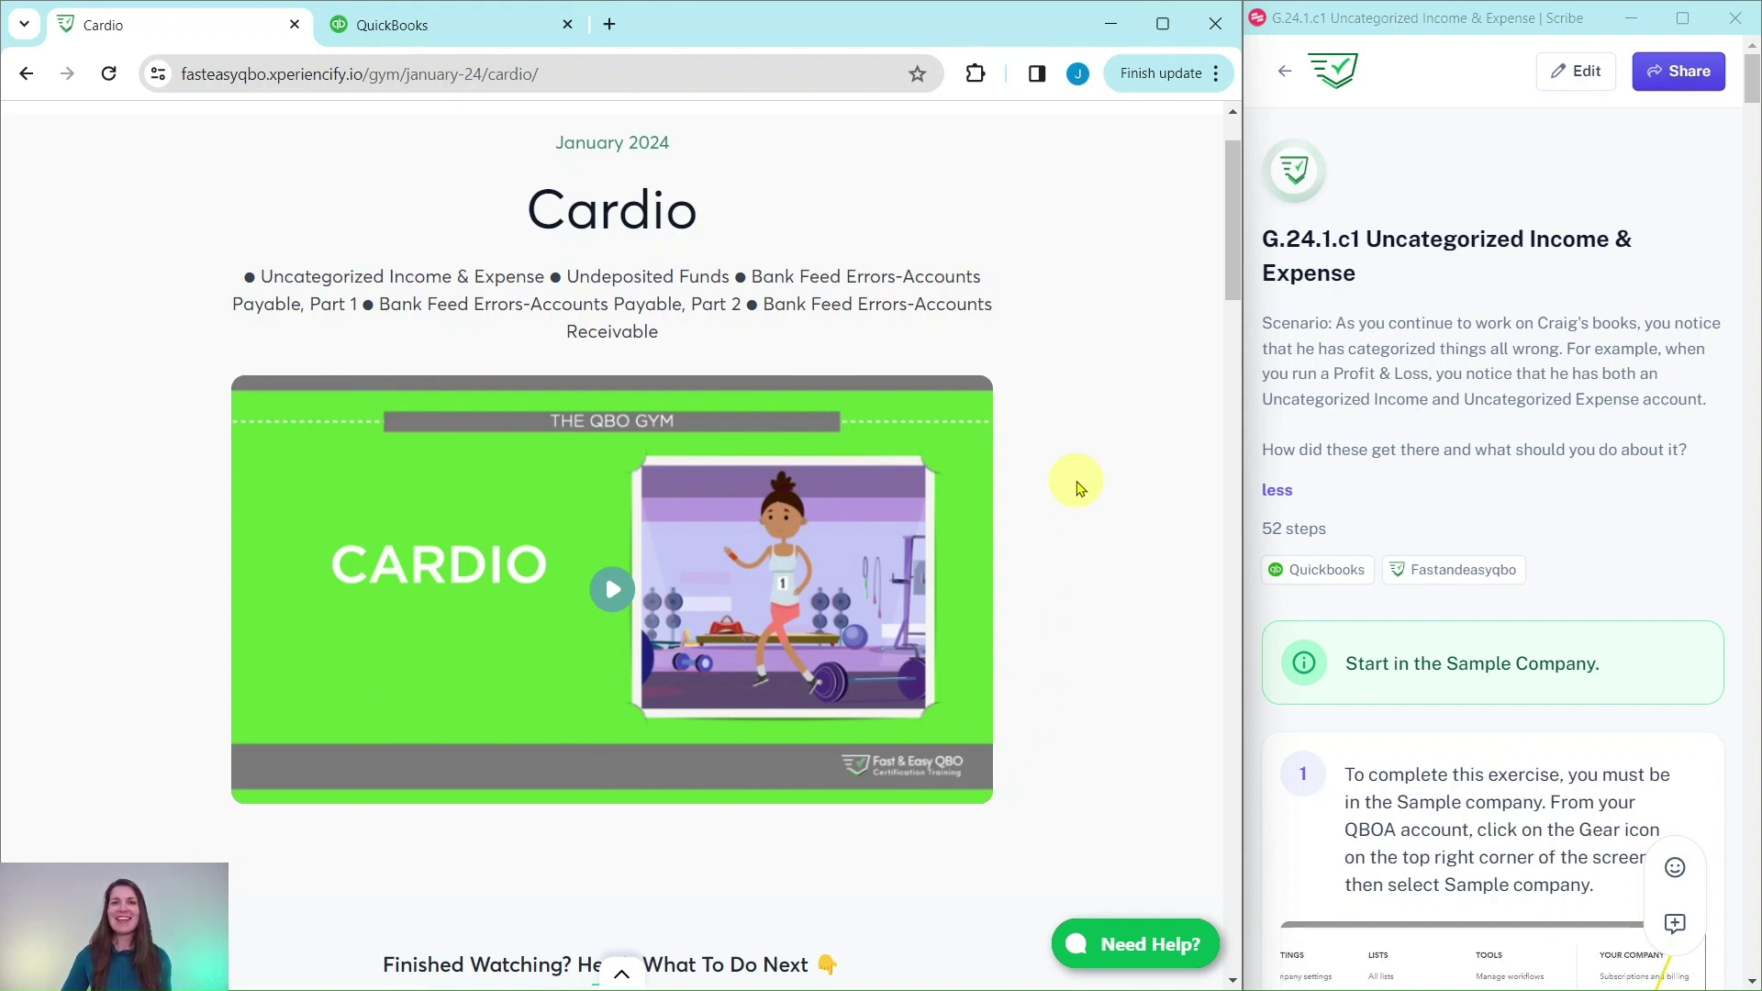
{"action": "scroll", "coordinate": [1081, 489], "scroll_direction": "down", "scroll_amount": 10}
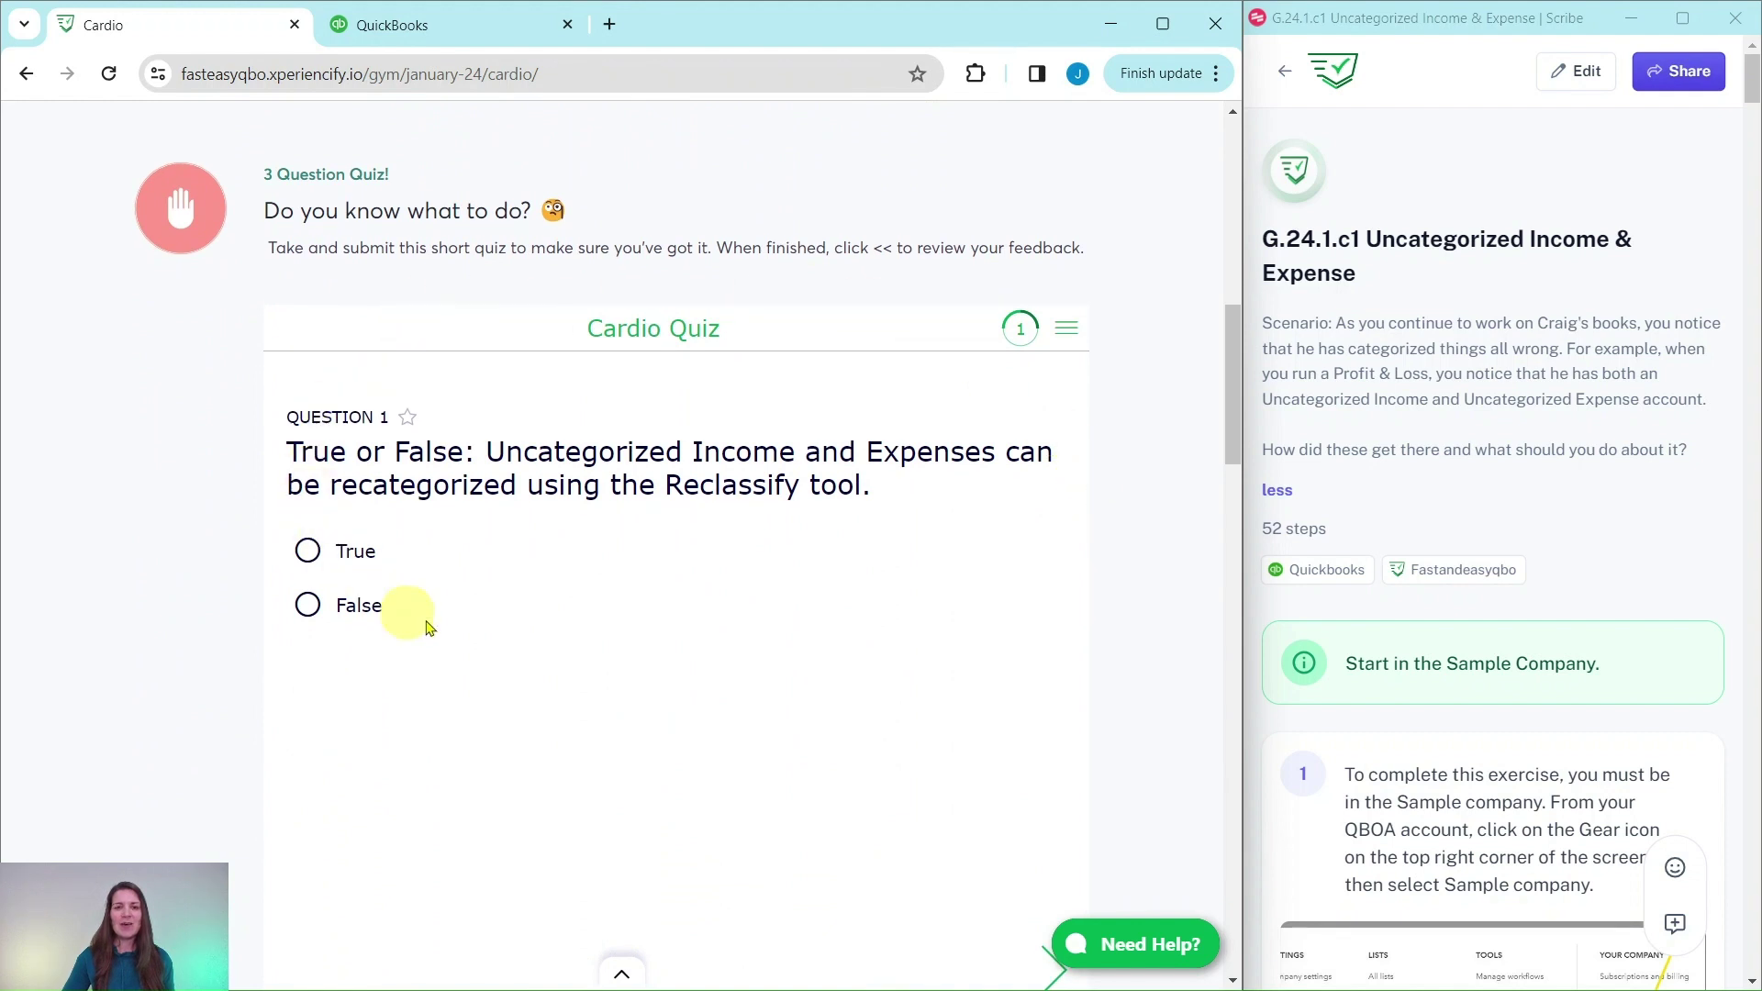
{"action": "scroll", "coordinate": [1146, 548], "scroll_direction": "down", "scroll_amount": 11}
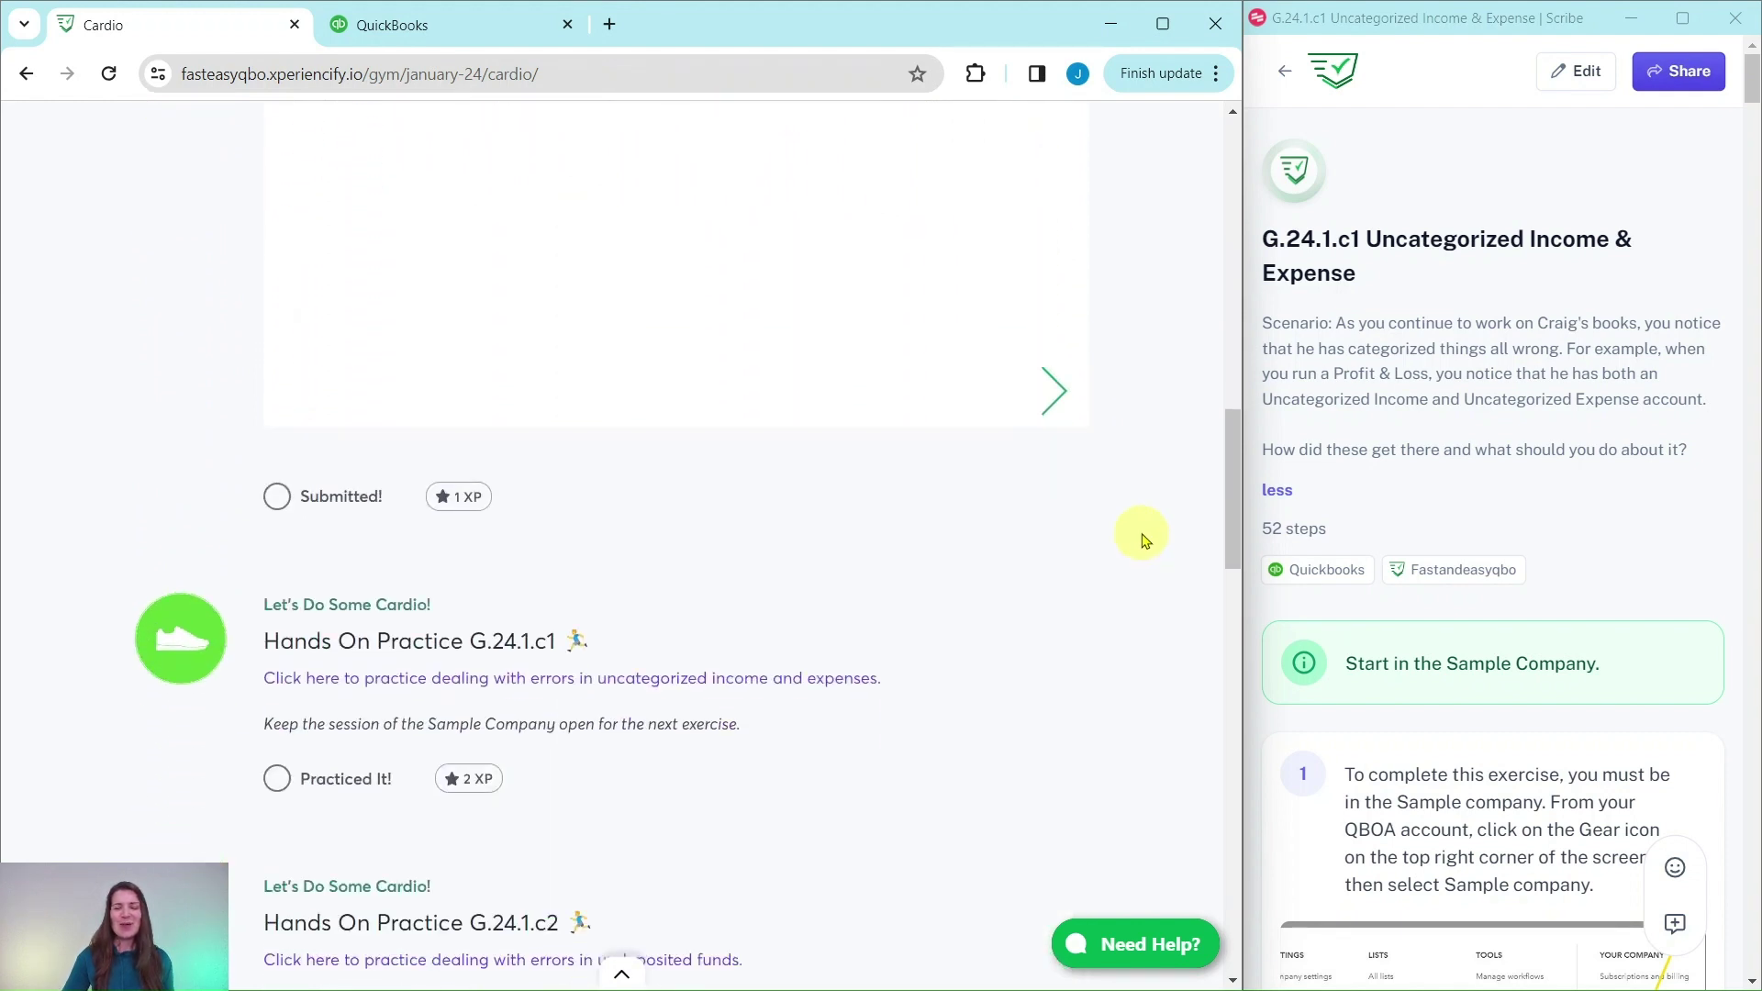
{"action": "scroll", "coordinate": [1143, 537], "scroll_direction": "down", "scroll_amount": 8}
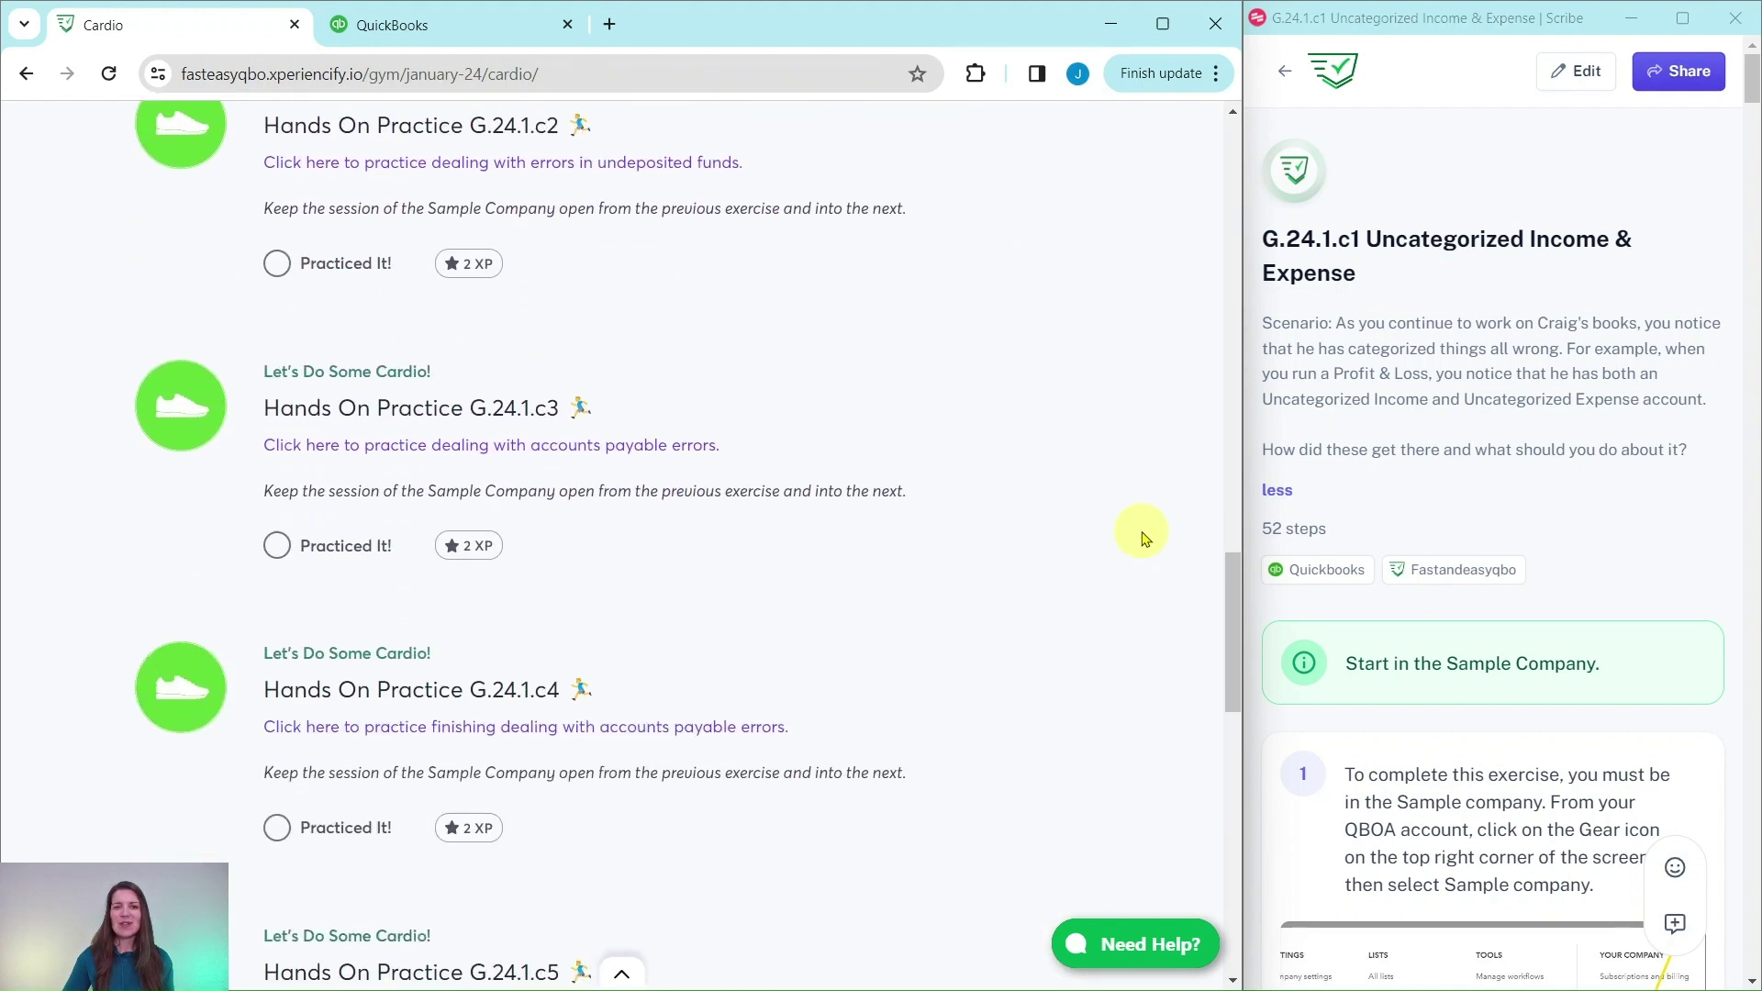
{"action": "scroll", "coordinate": [1049, 539], "scroll_direction": "down", "scroll_amount": 3}
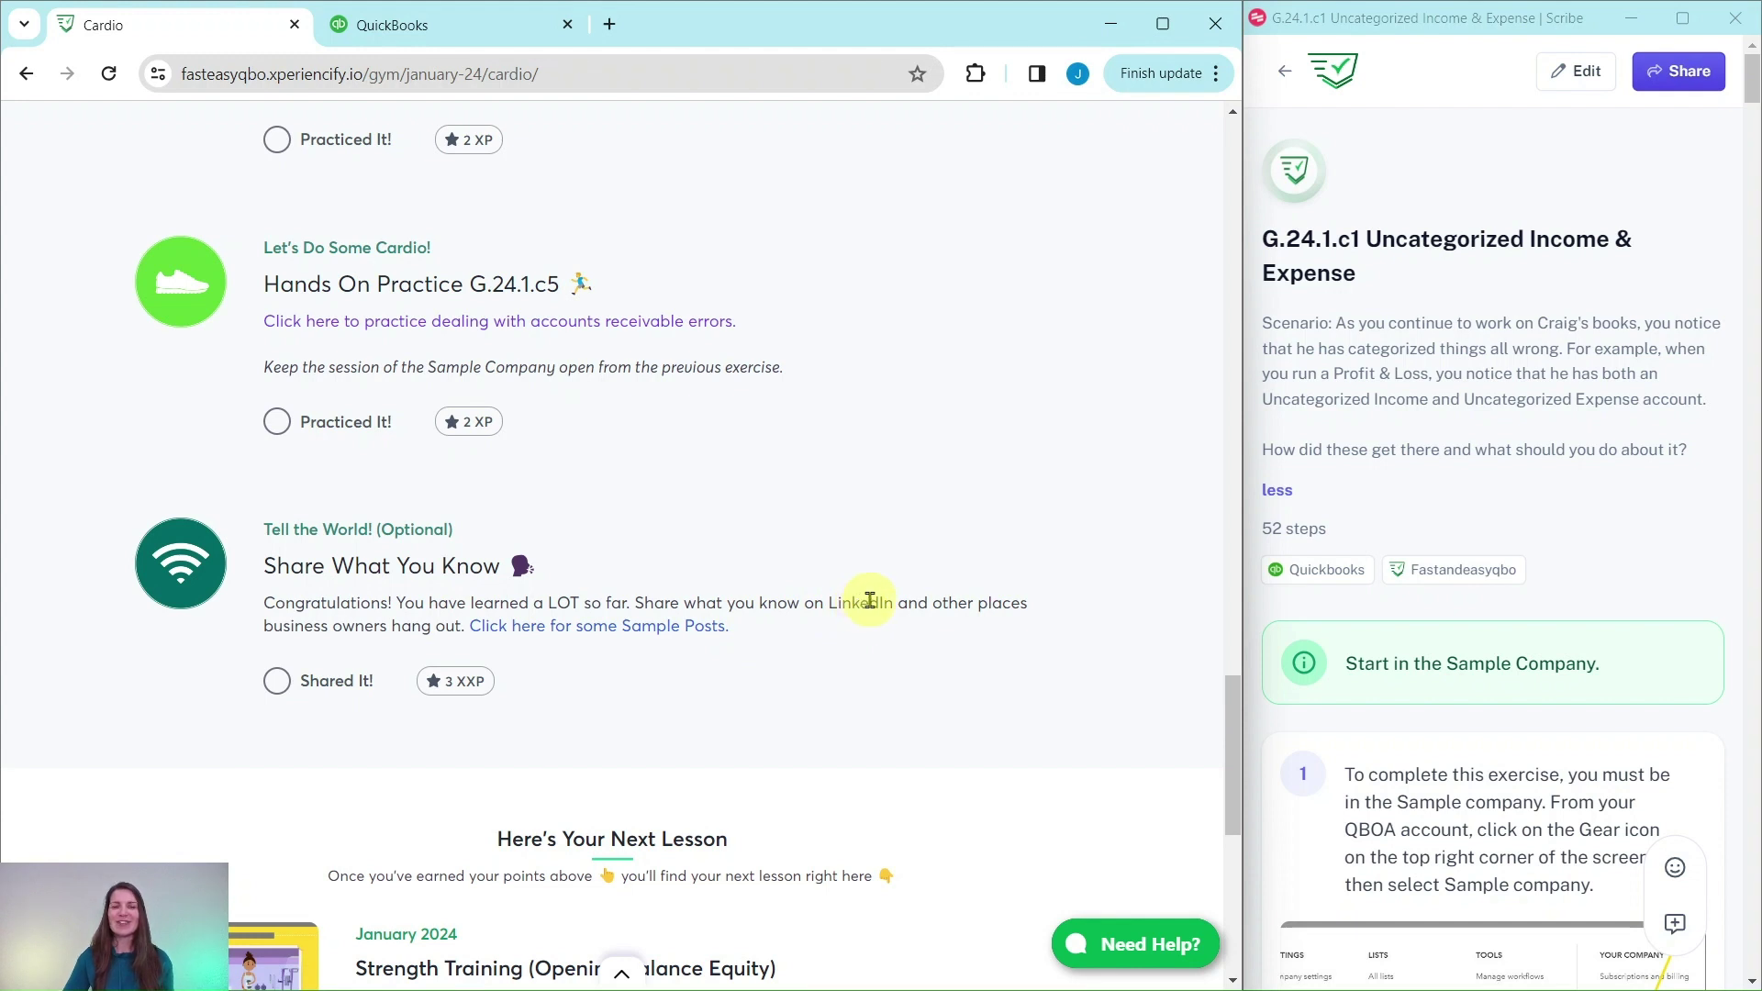
{"action": "scroll", "coordinate": [846, 541], "scroll_direction": "up", "scroll_amount": 10}
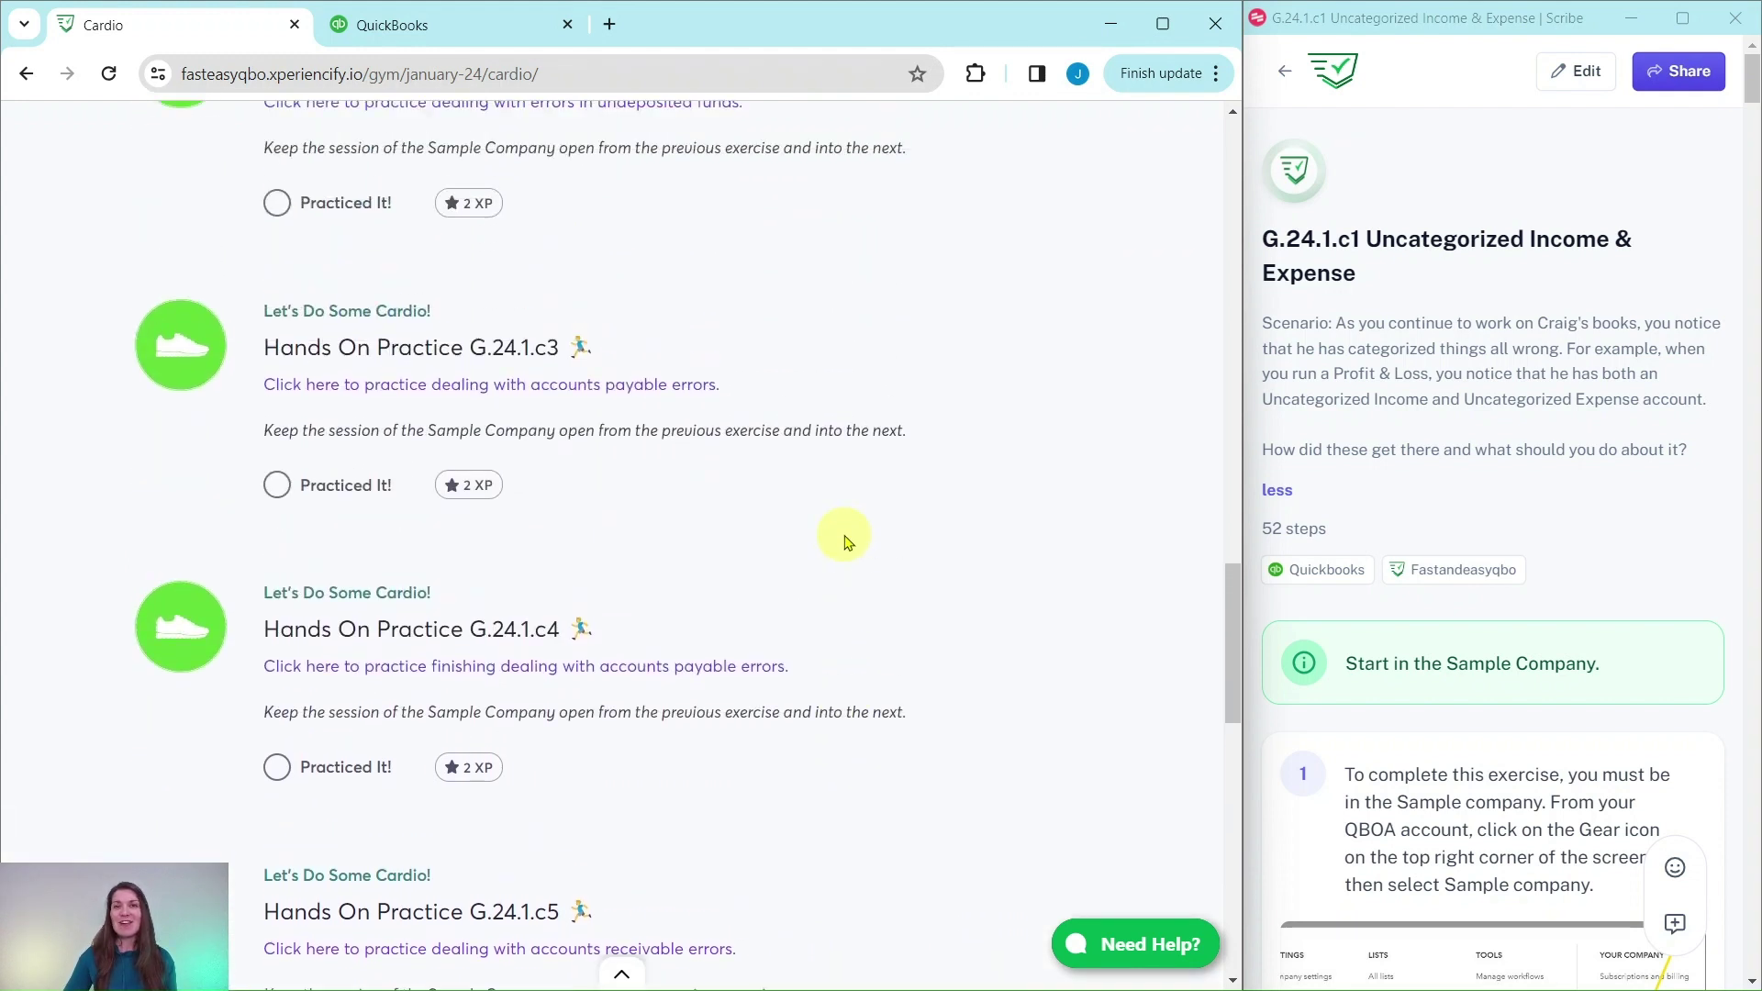
{"action": "scroll", "coordinate": [846, 546], "scroll_direction": "up", "scroll_amount": 1}
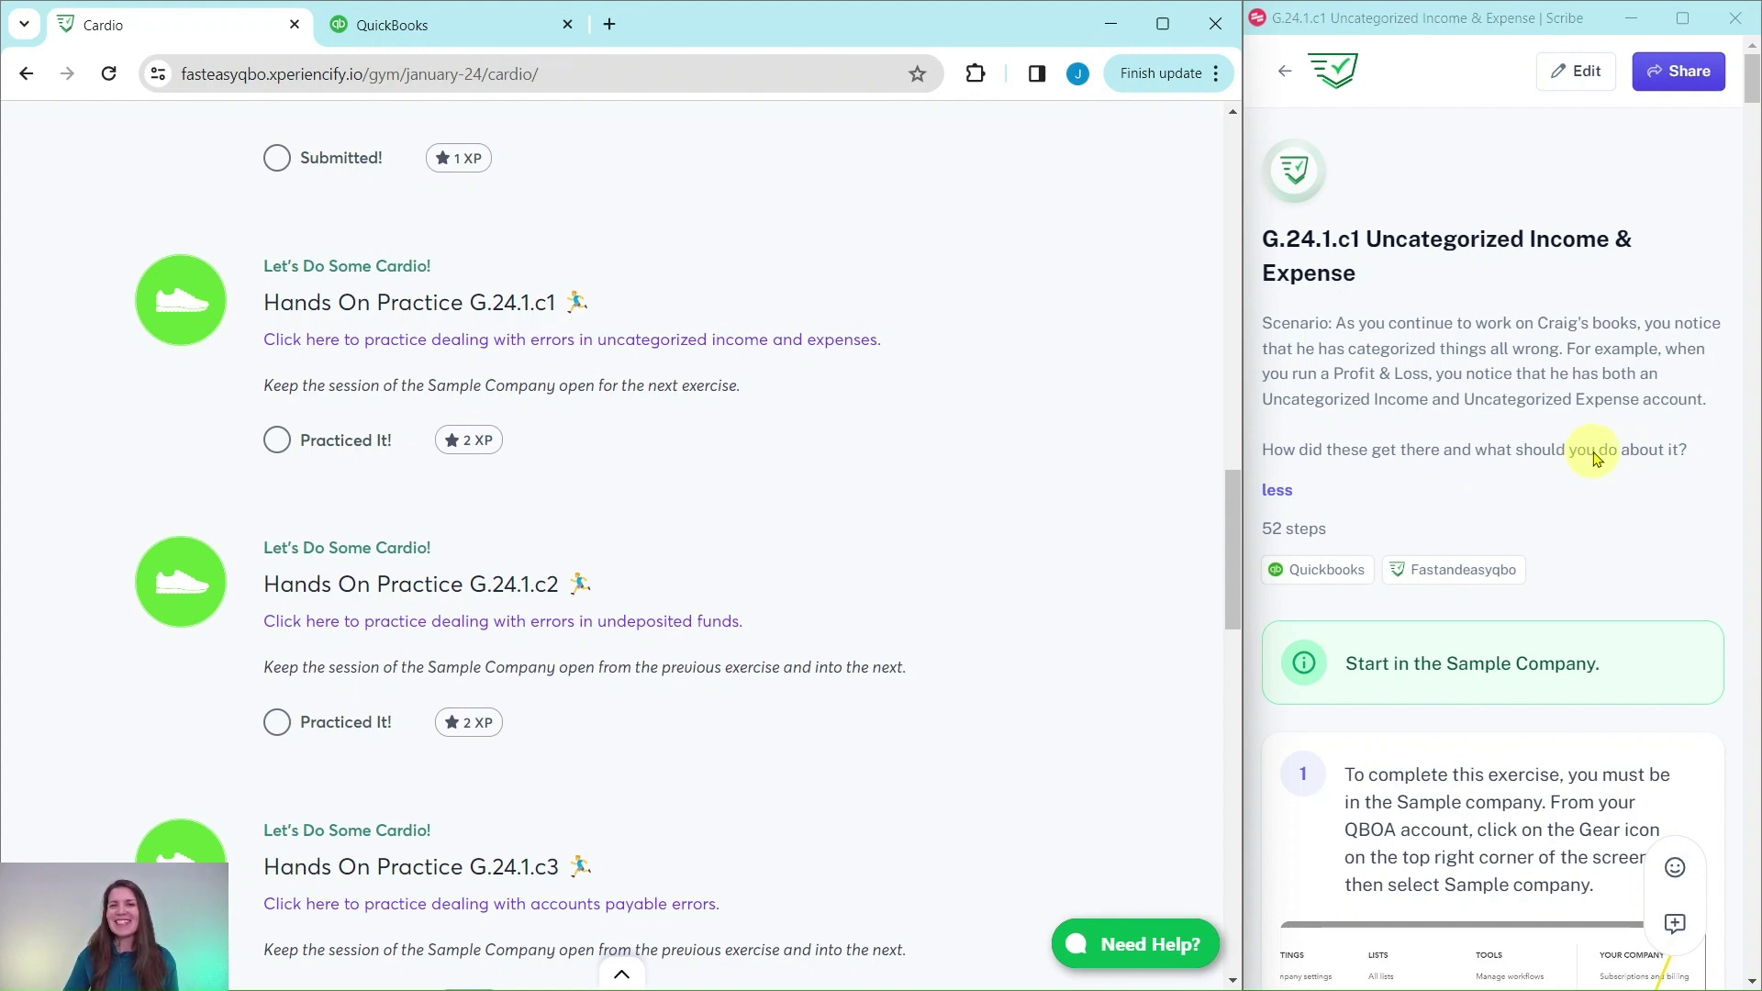
Switch to the QuickBooks sample company and dismiss the homepage tour pop-up
{"action": "scroll", "coordinate": [1593, 459], "scroll_direction": "down", "scroll_amount": 4}
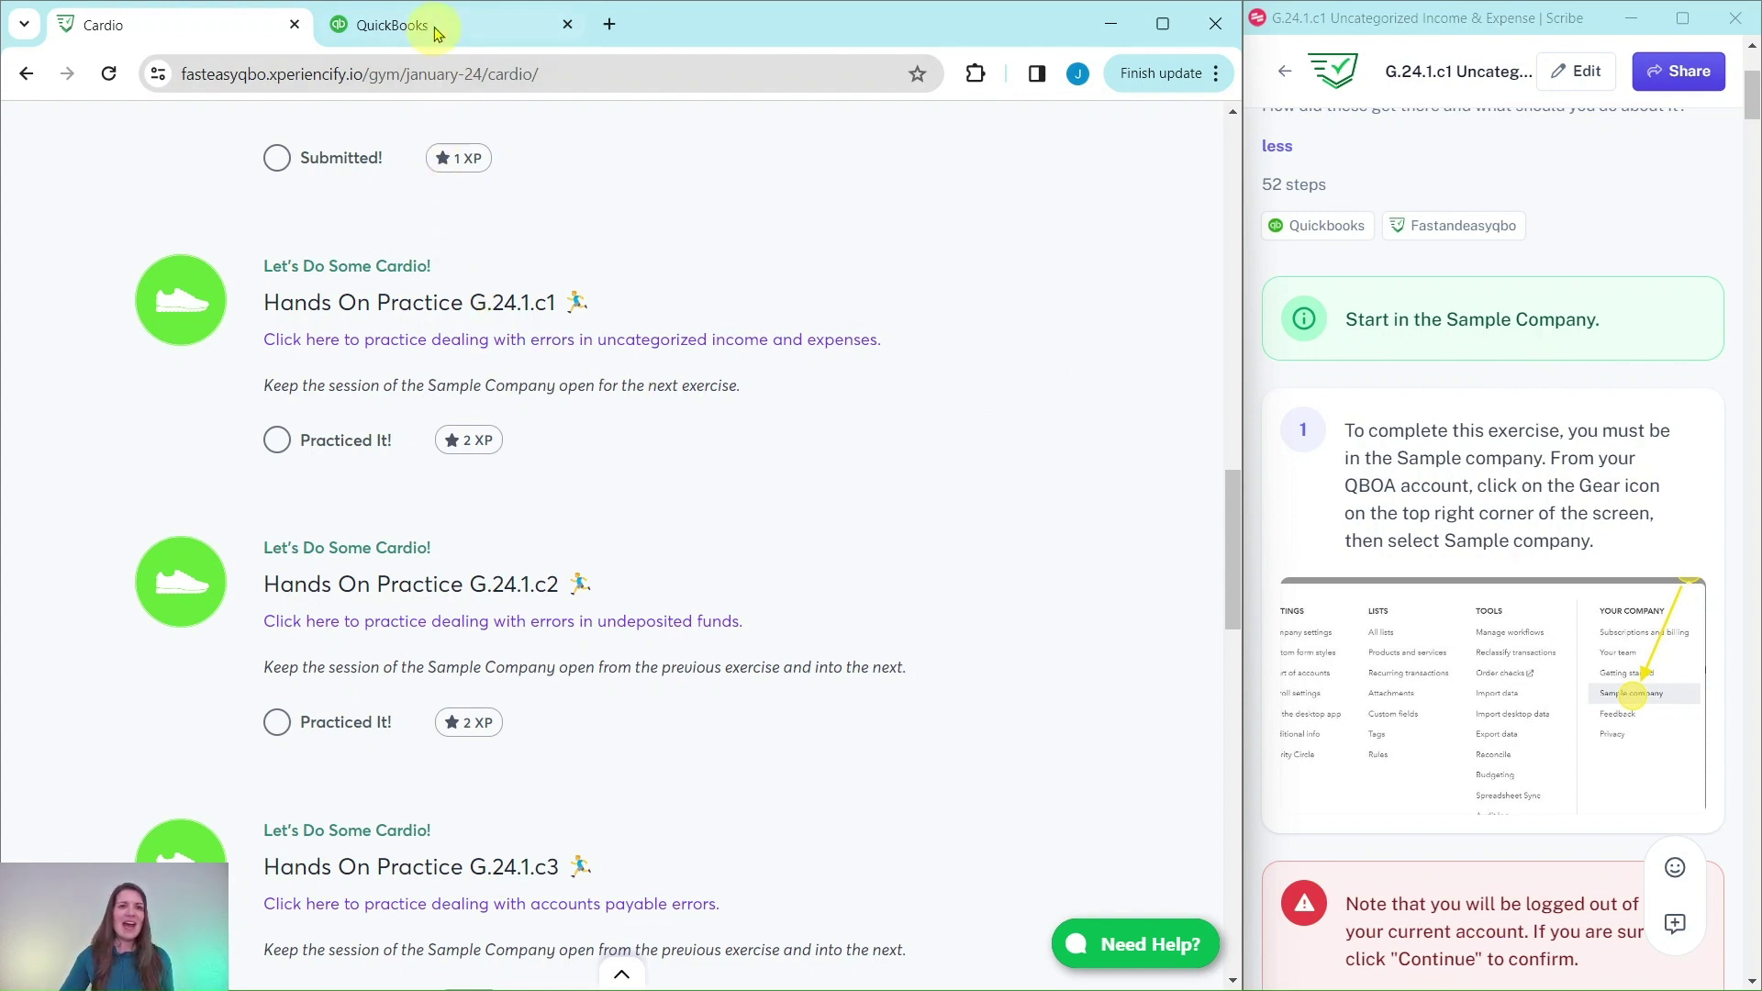
{"action": "left_click", "coordinate": [462, 30]}
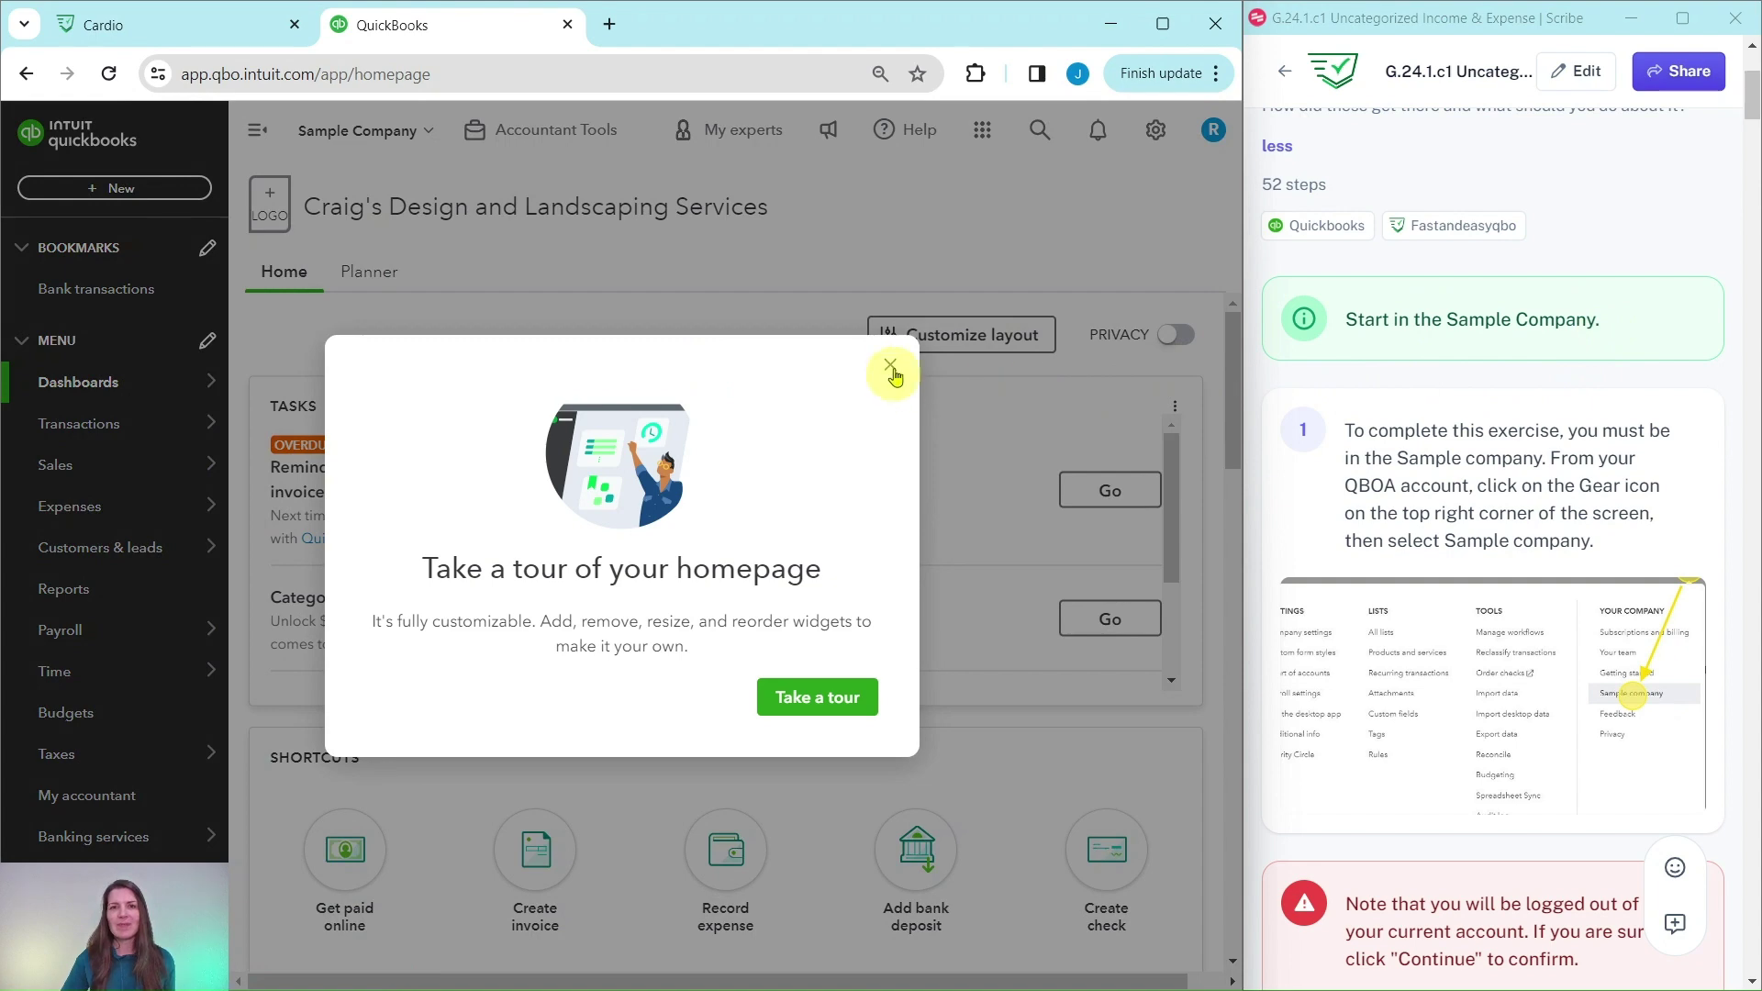
{"action": "left_click", "coordinate": [891, 369]}
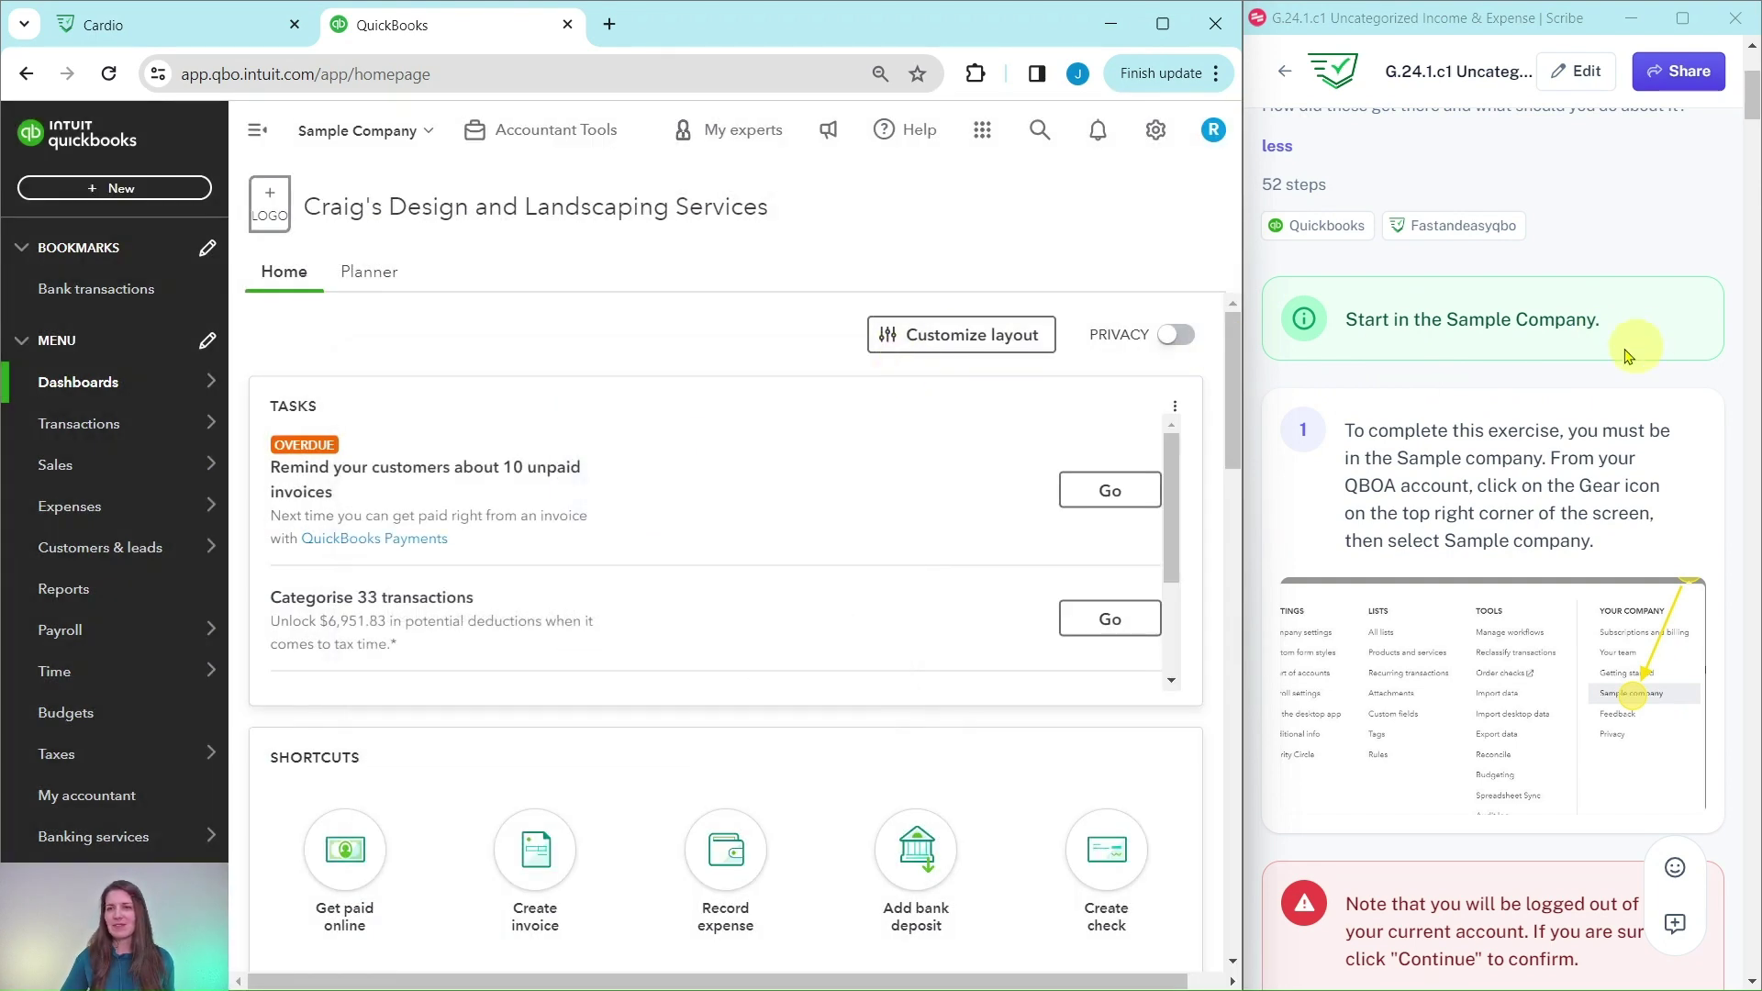
Follow the exercise guide to open the sample company's bank transactions and dismiss the bank connection pop-up
{"action": "scroll", "coordinate": [1609, 354], "scroll_direction": "down", "scroll_amount": 10}
{"action": "scroll", "coordinate": [1610, 354], "scroll_direction": "down", "scroll_amount": 2}
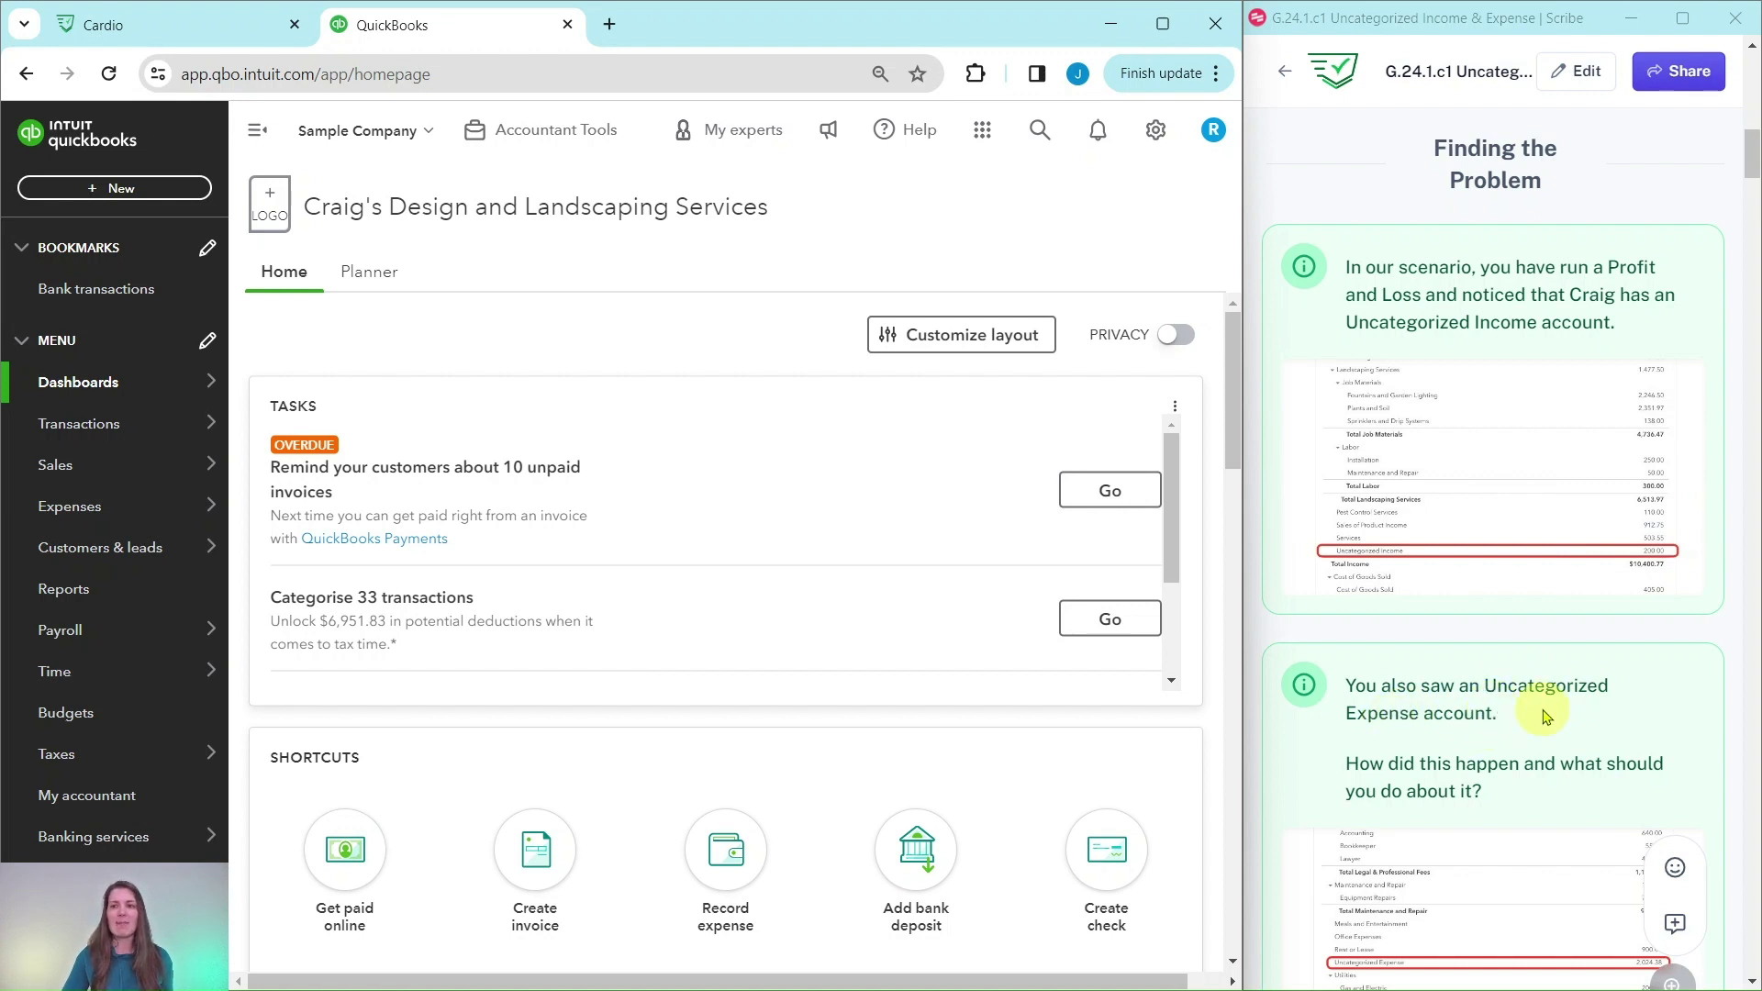
{"action": "scroll", "coordinate": [1563, 662], "scroll_direction": "down", "scroll_amount": 3}
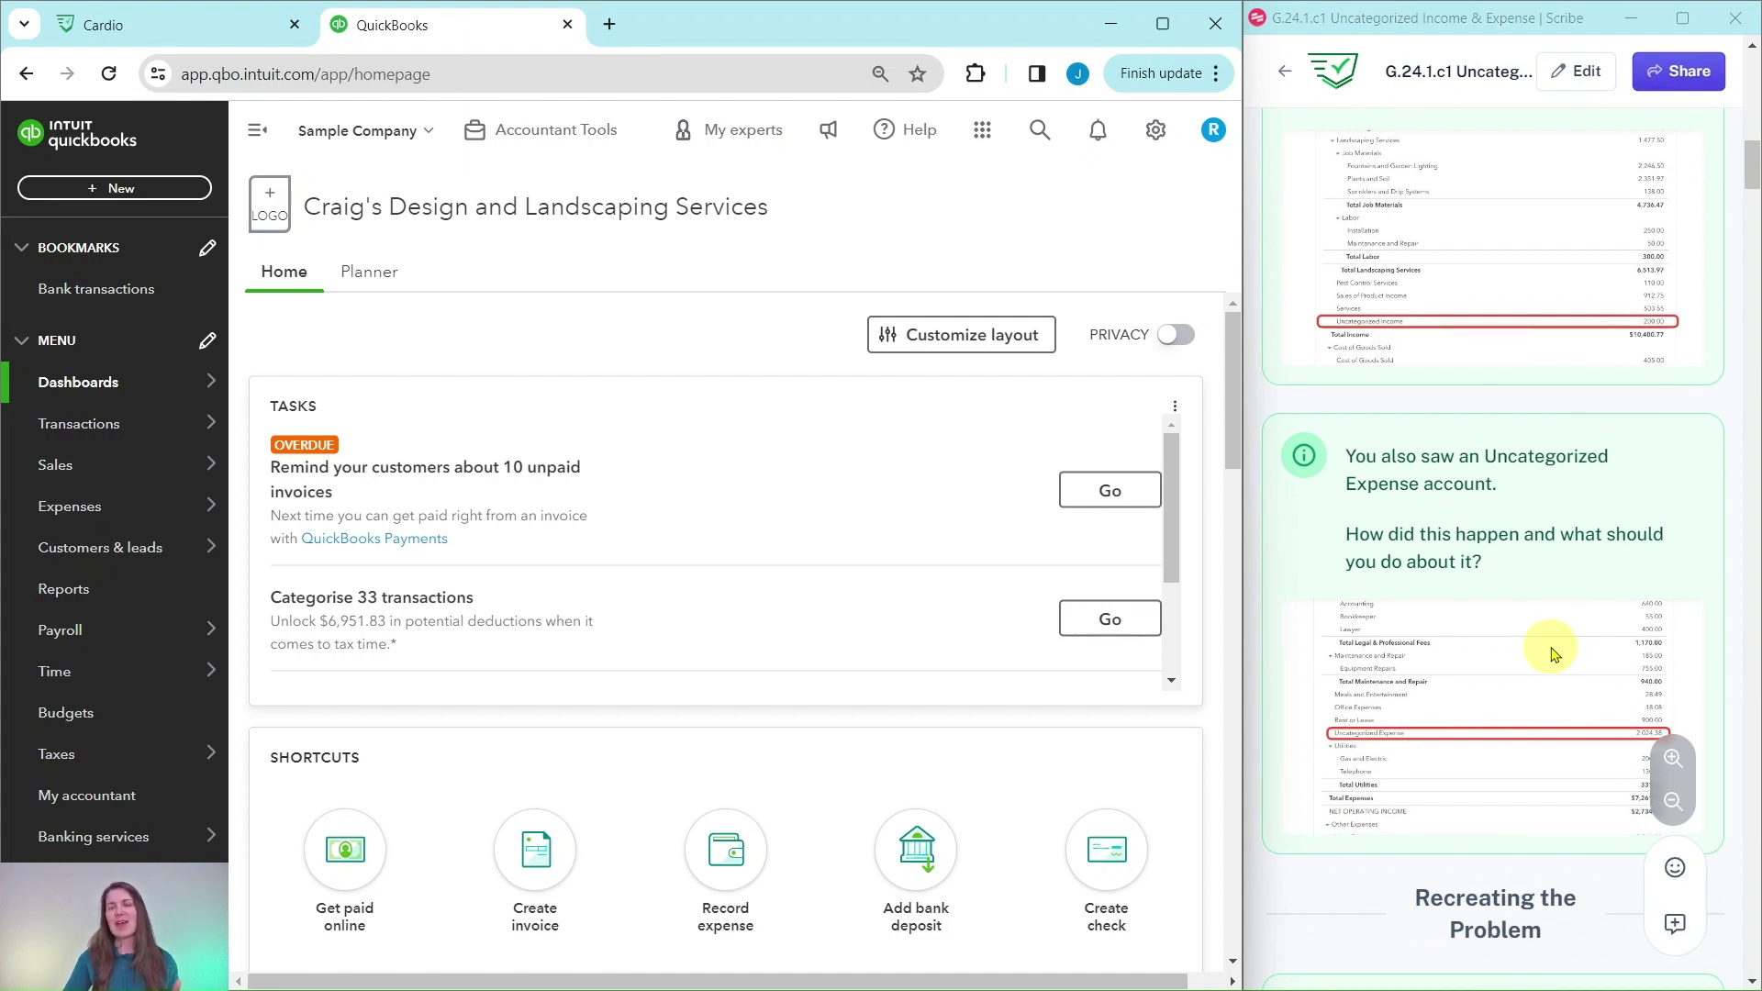
{"action": "scroll", "coordinate": [1551, 653], "scroll_direction": "down", "scroll_amount": 8}
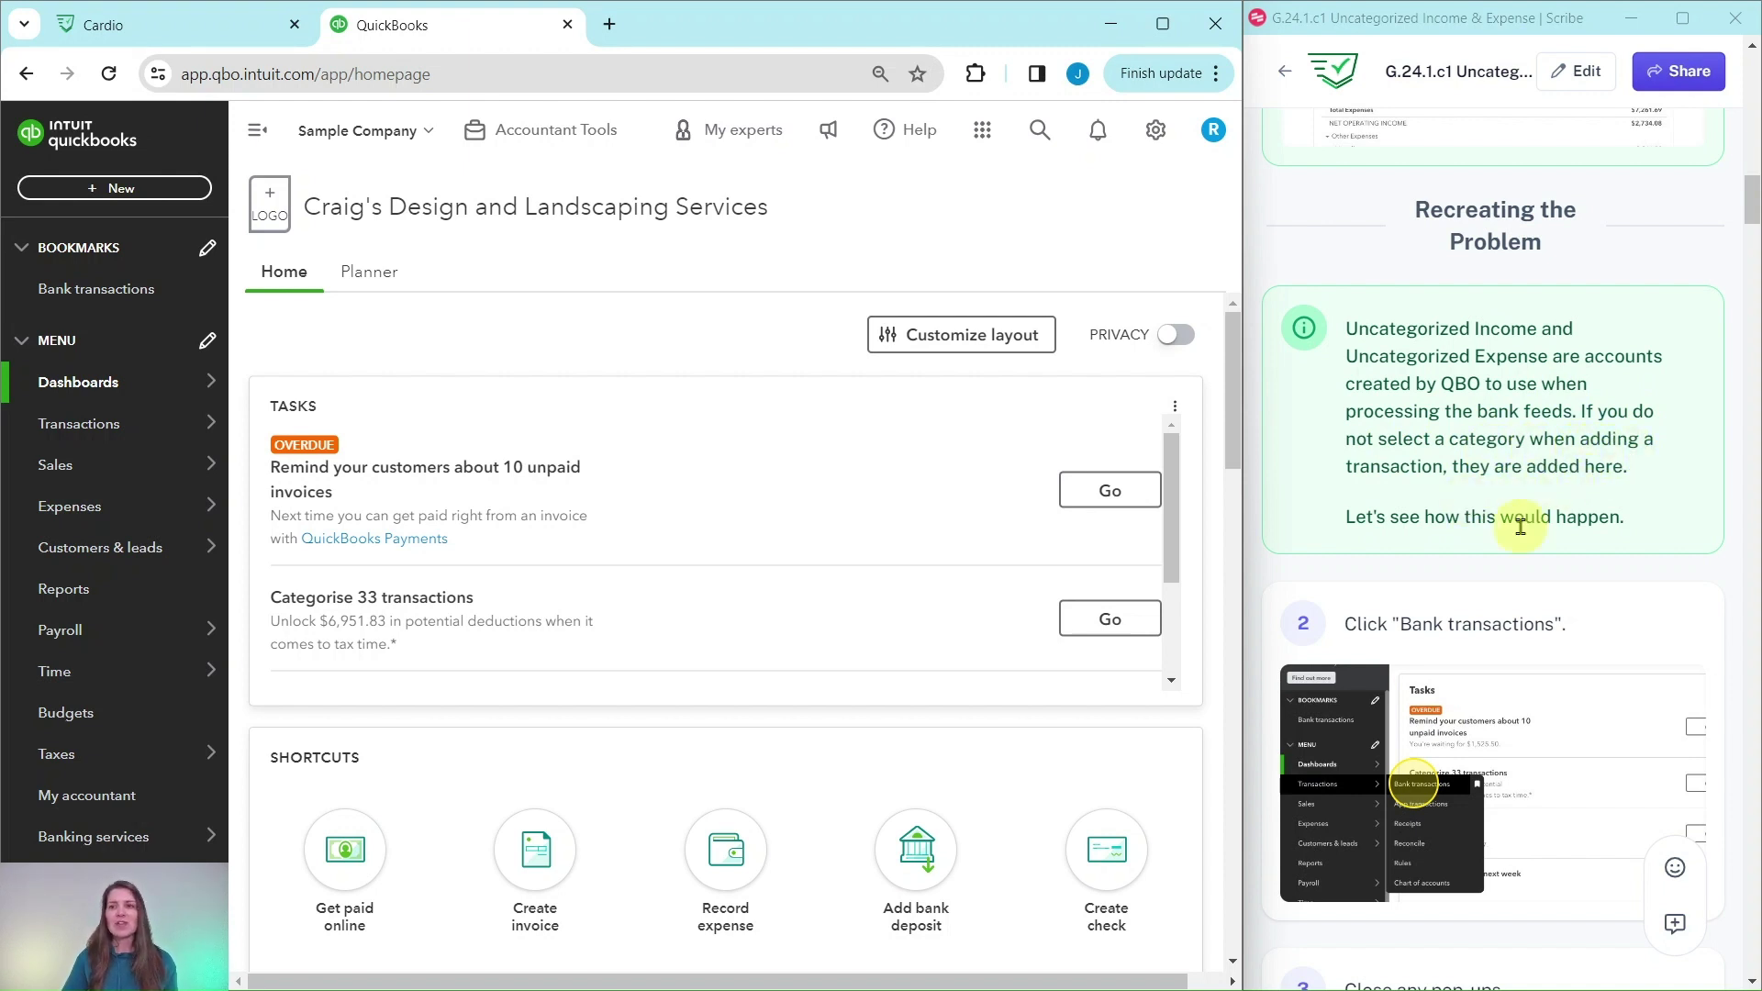
{"action": "scroll", "coordinate": [1521, 537], "scroll_direction": "down", "scroll_amount": 4}
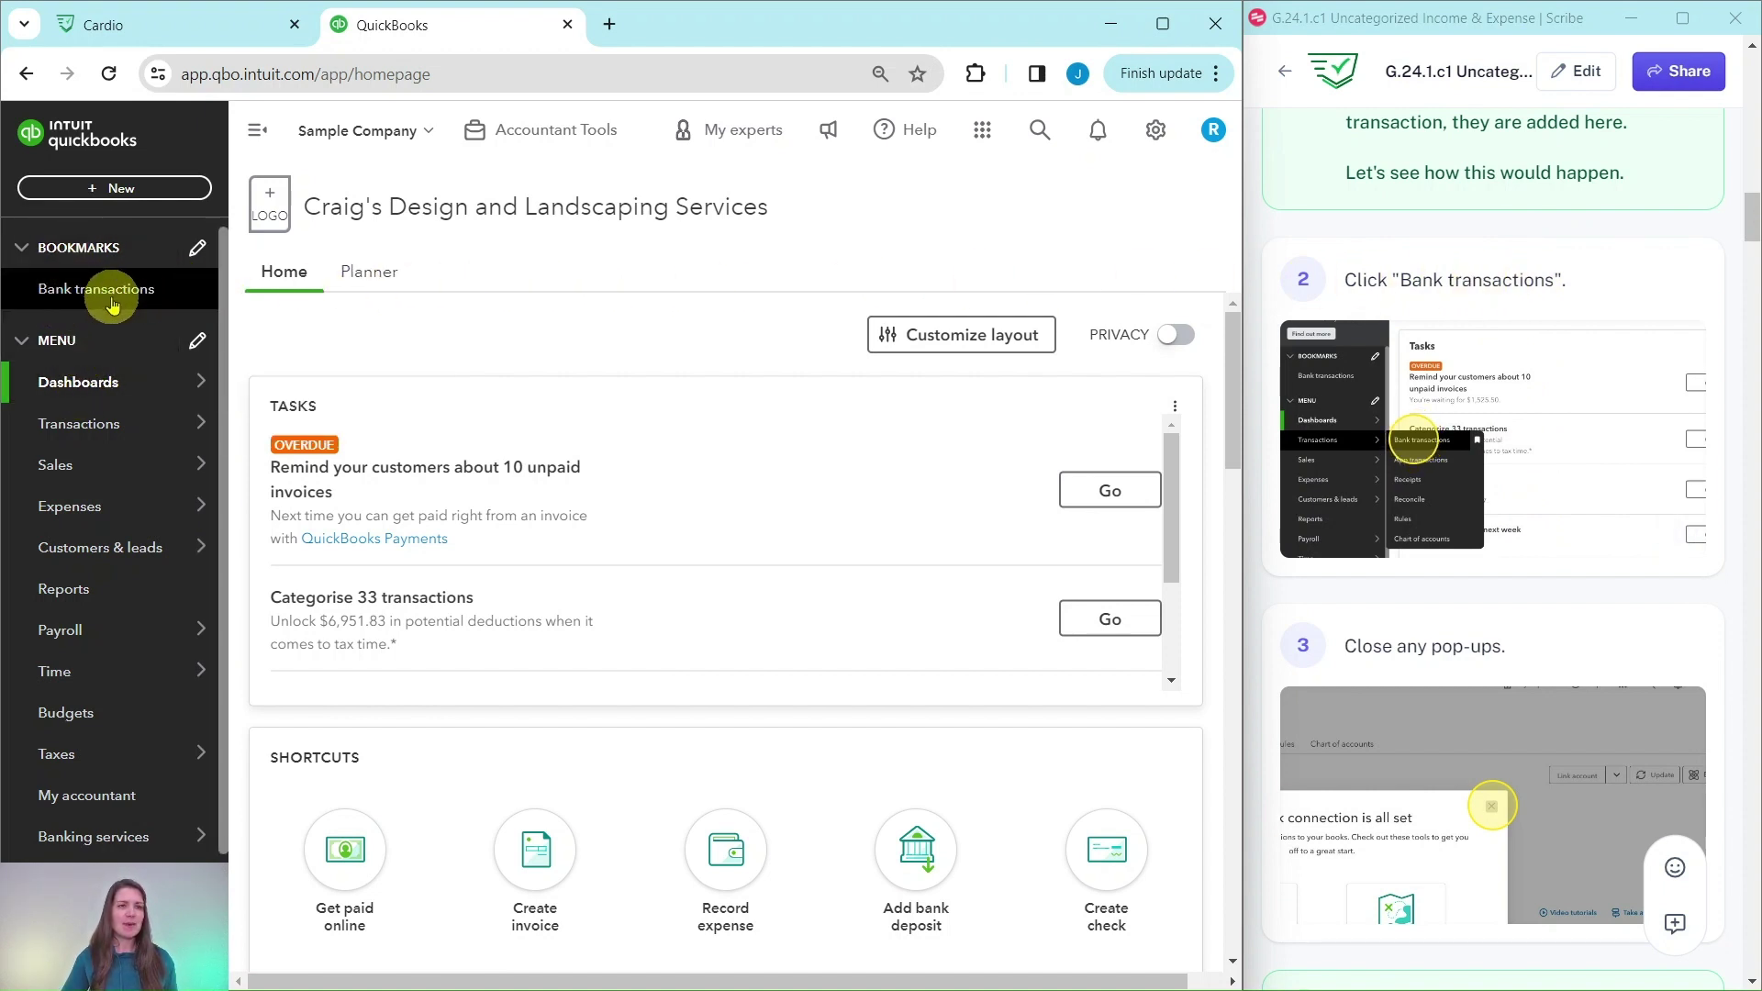
{"action": "mouse_move", "coordinate": [61, 431]}
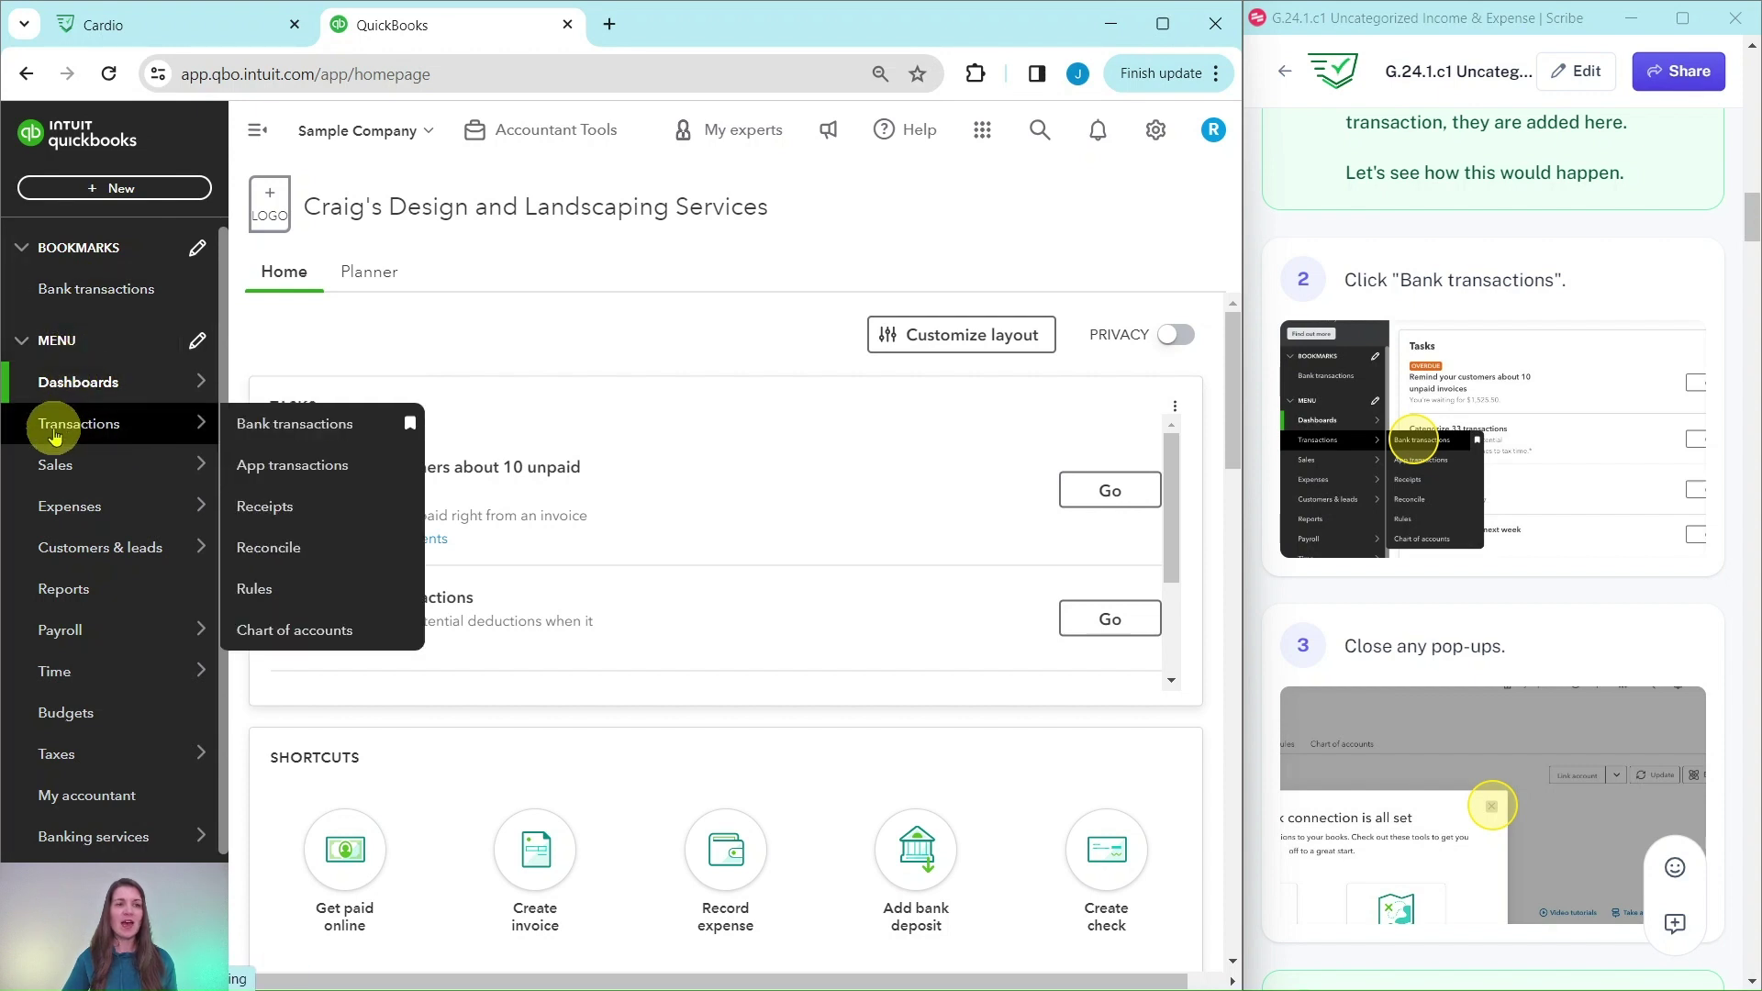
{"action": "left_click", "coordinate": [294, 427]}
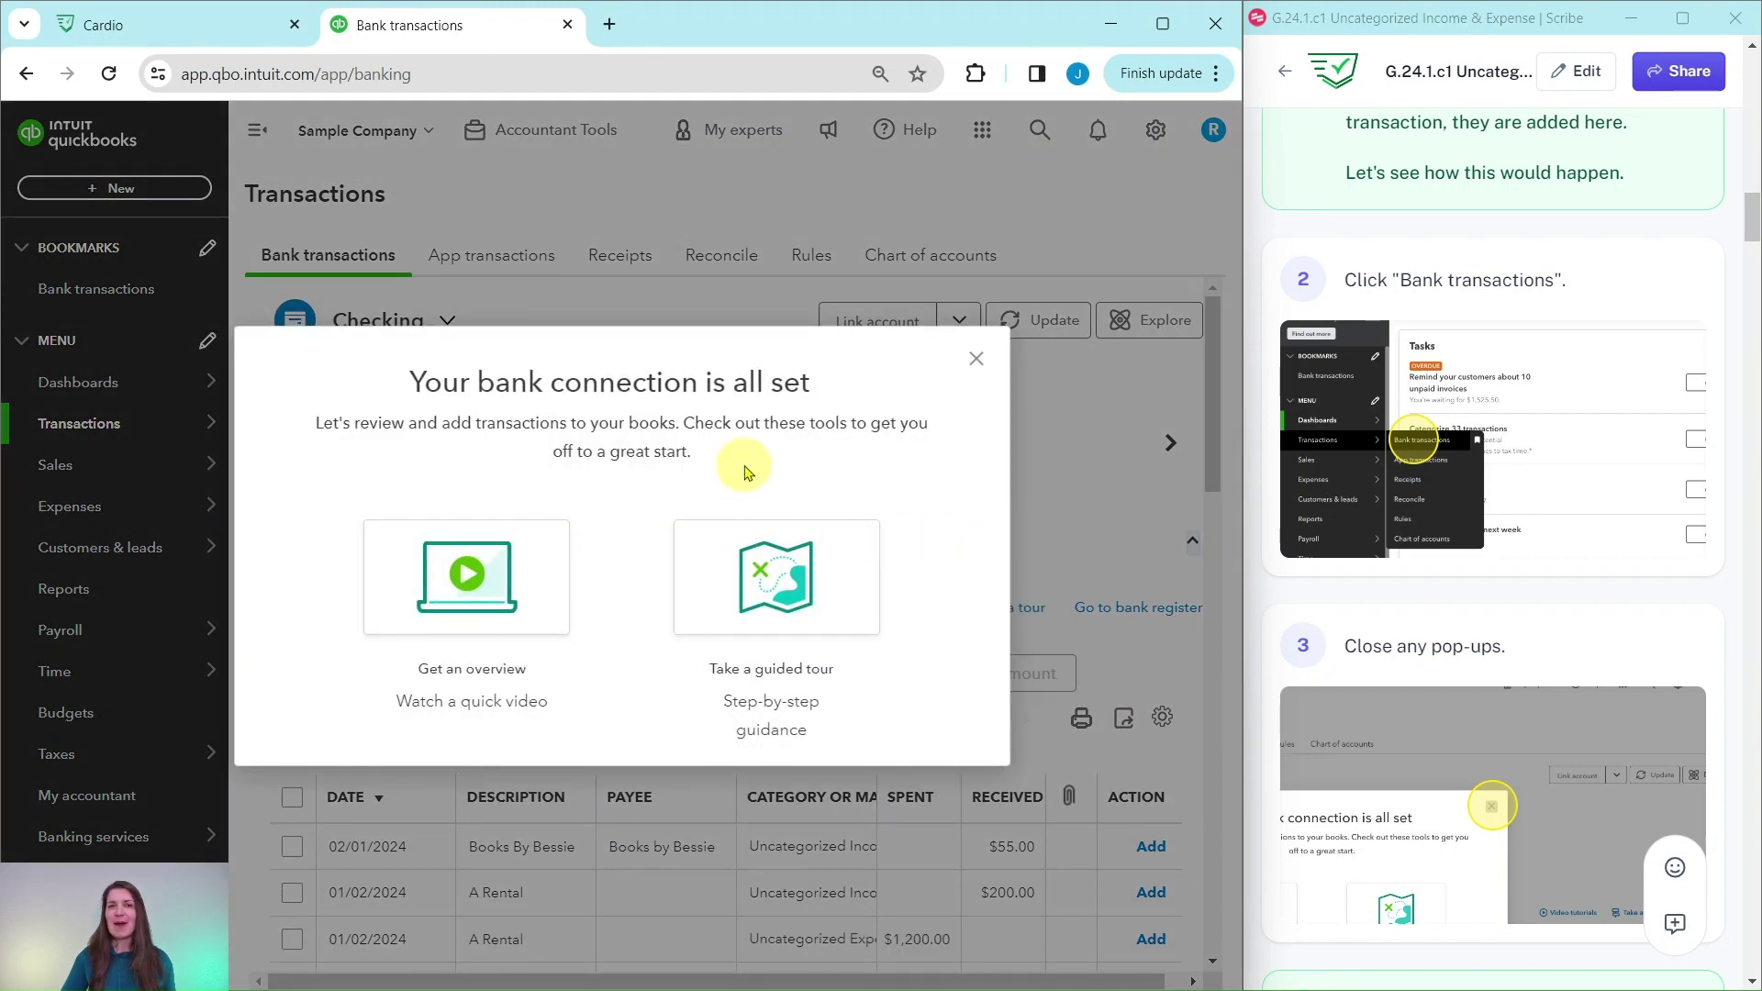
{"action": "left_click", "coordinate": [978, 361]}
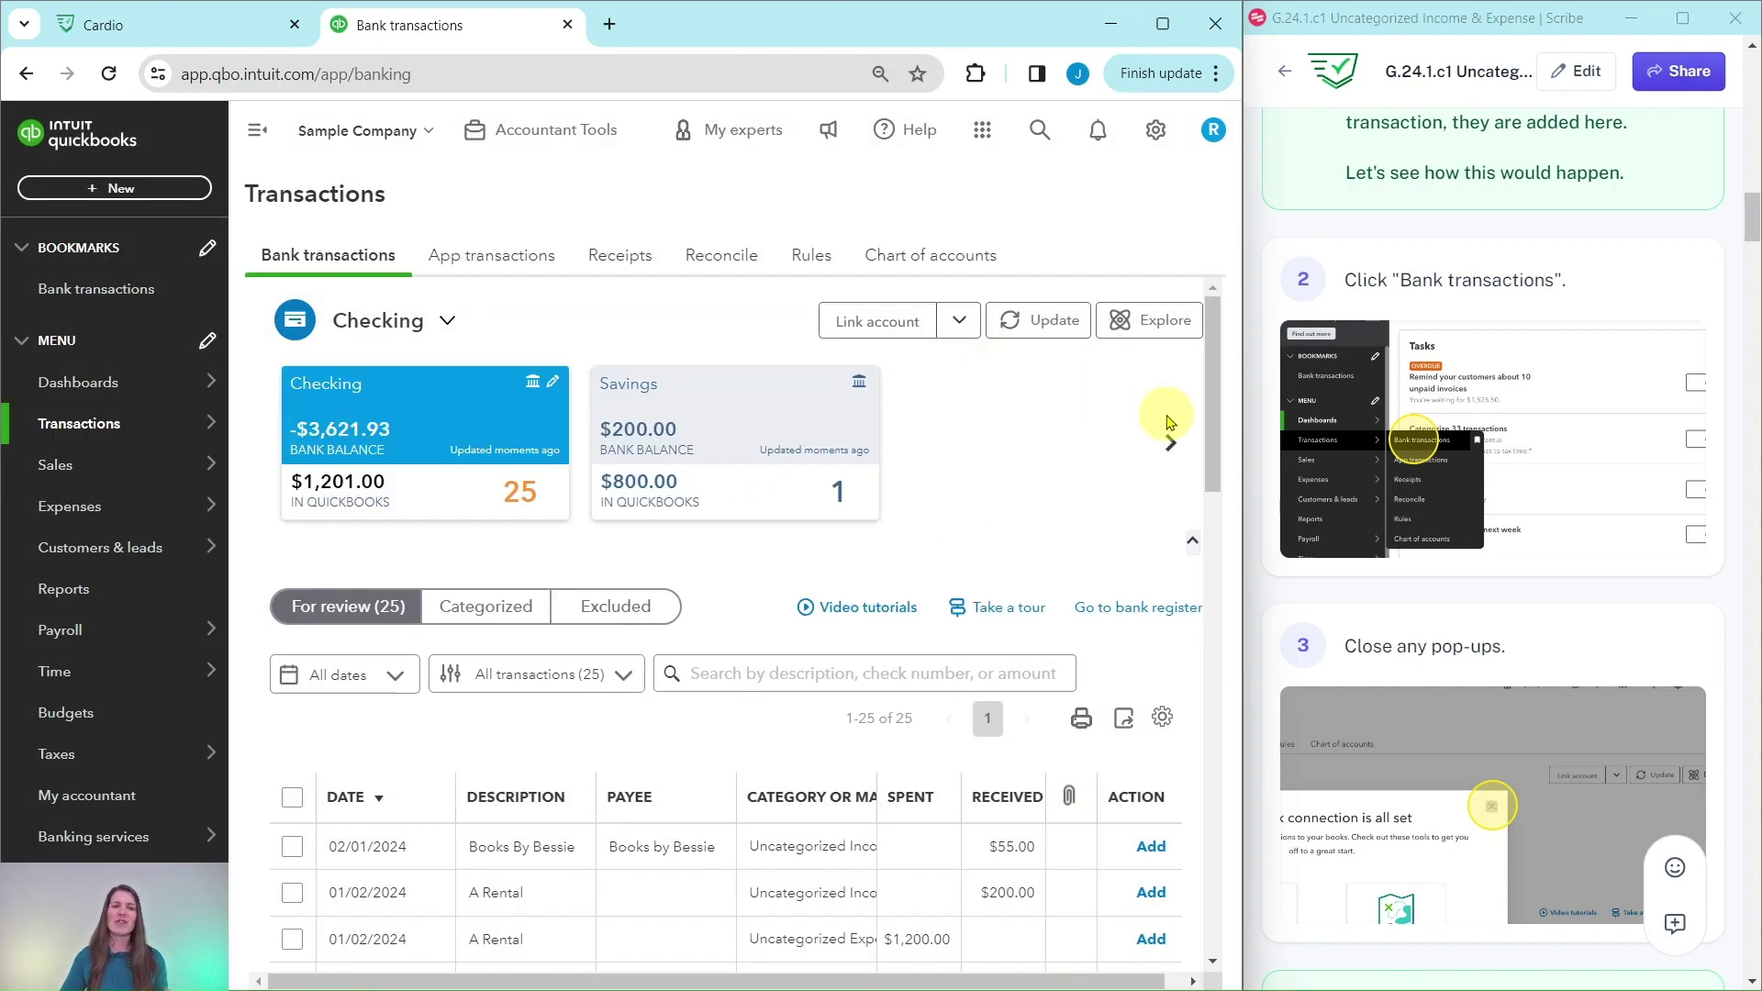
Add the $55.00 Books By Bessie transaction from the Checking bank feed without changing its Uncategorized Income category
{"action": "scroll", "coordinate": [1517, 428], "scroll_direction": "down", "scroll_amount": 6}
{"action": "scroll", "coordinate": [1517, 428], "scroll_direction": "down", "scroll_amount": 3}
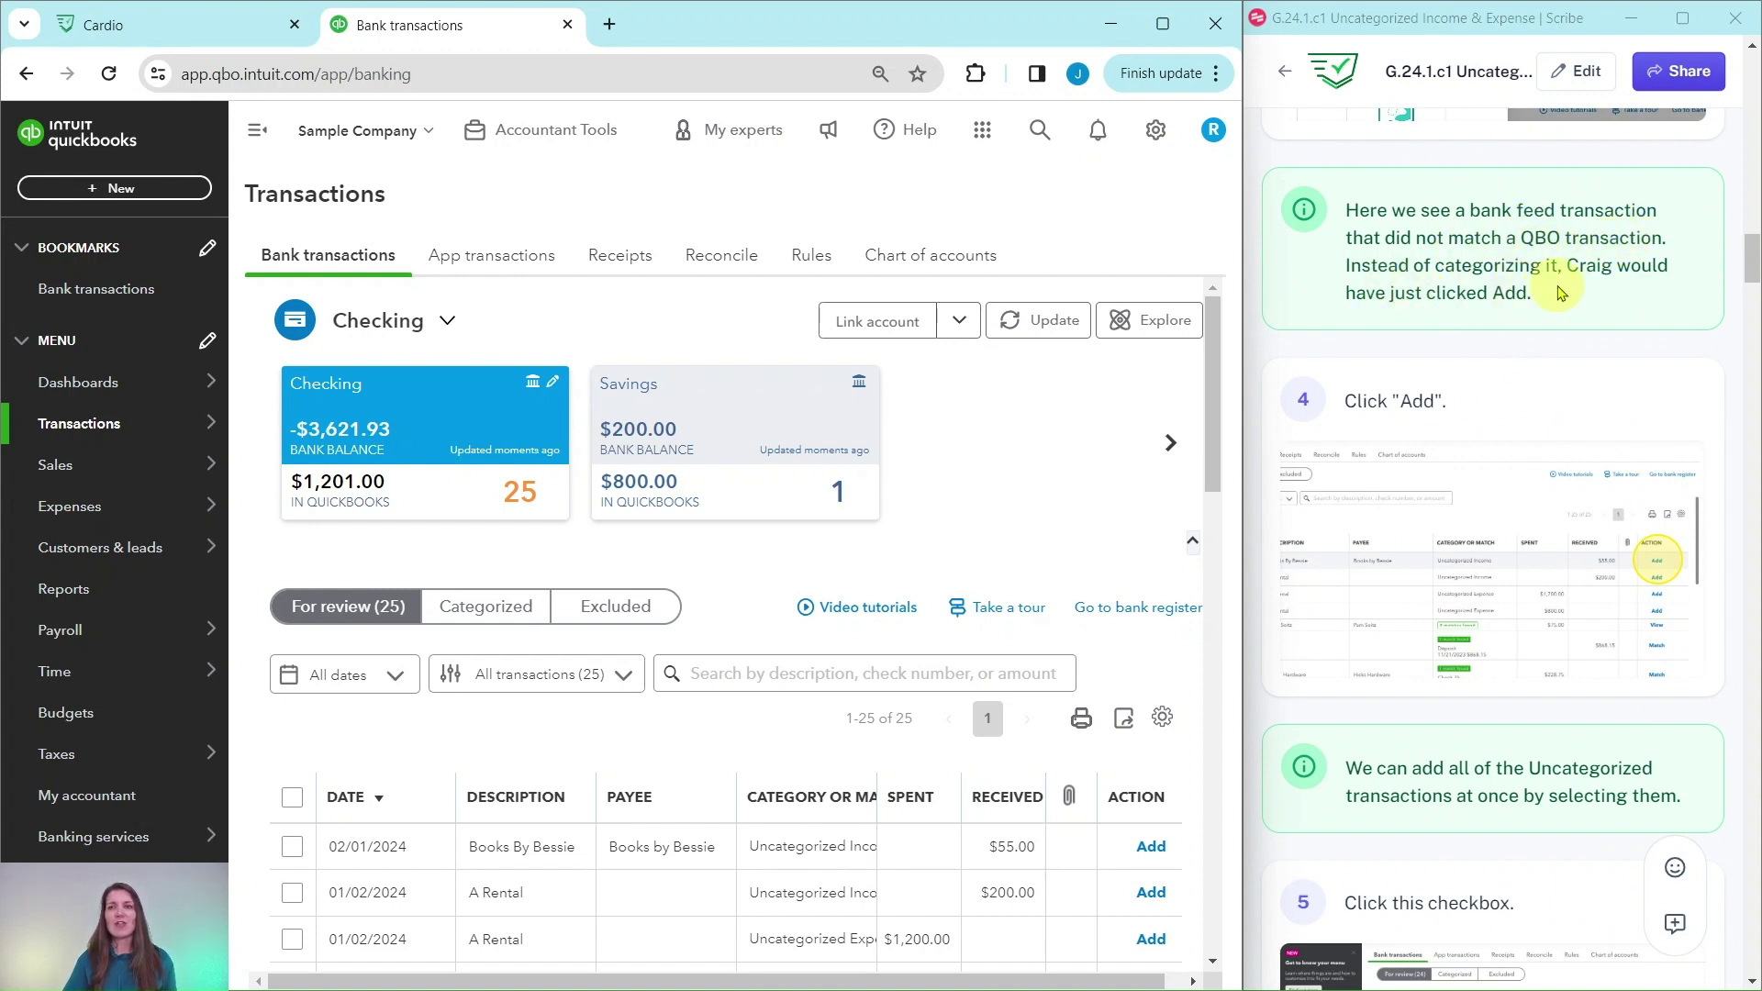
{"action": "scroll", "coordinate": [1092, 455], "scroll_direction": "down", "scroll_amount": 4}
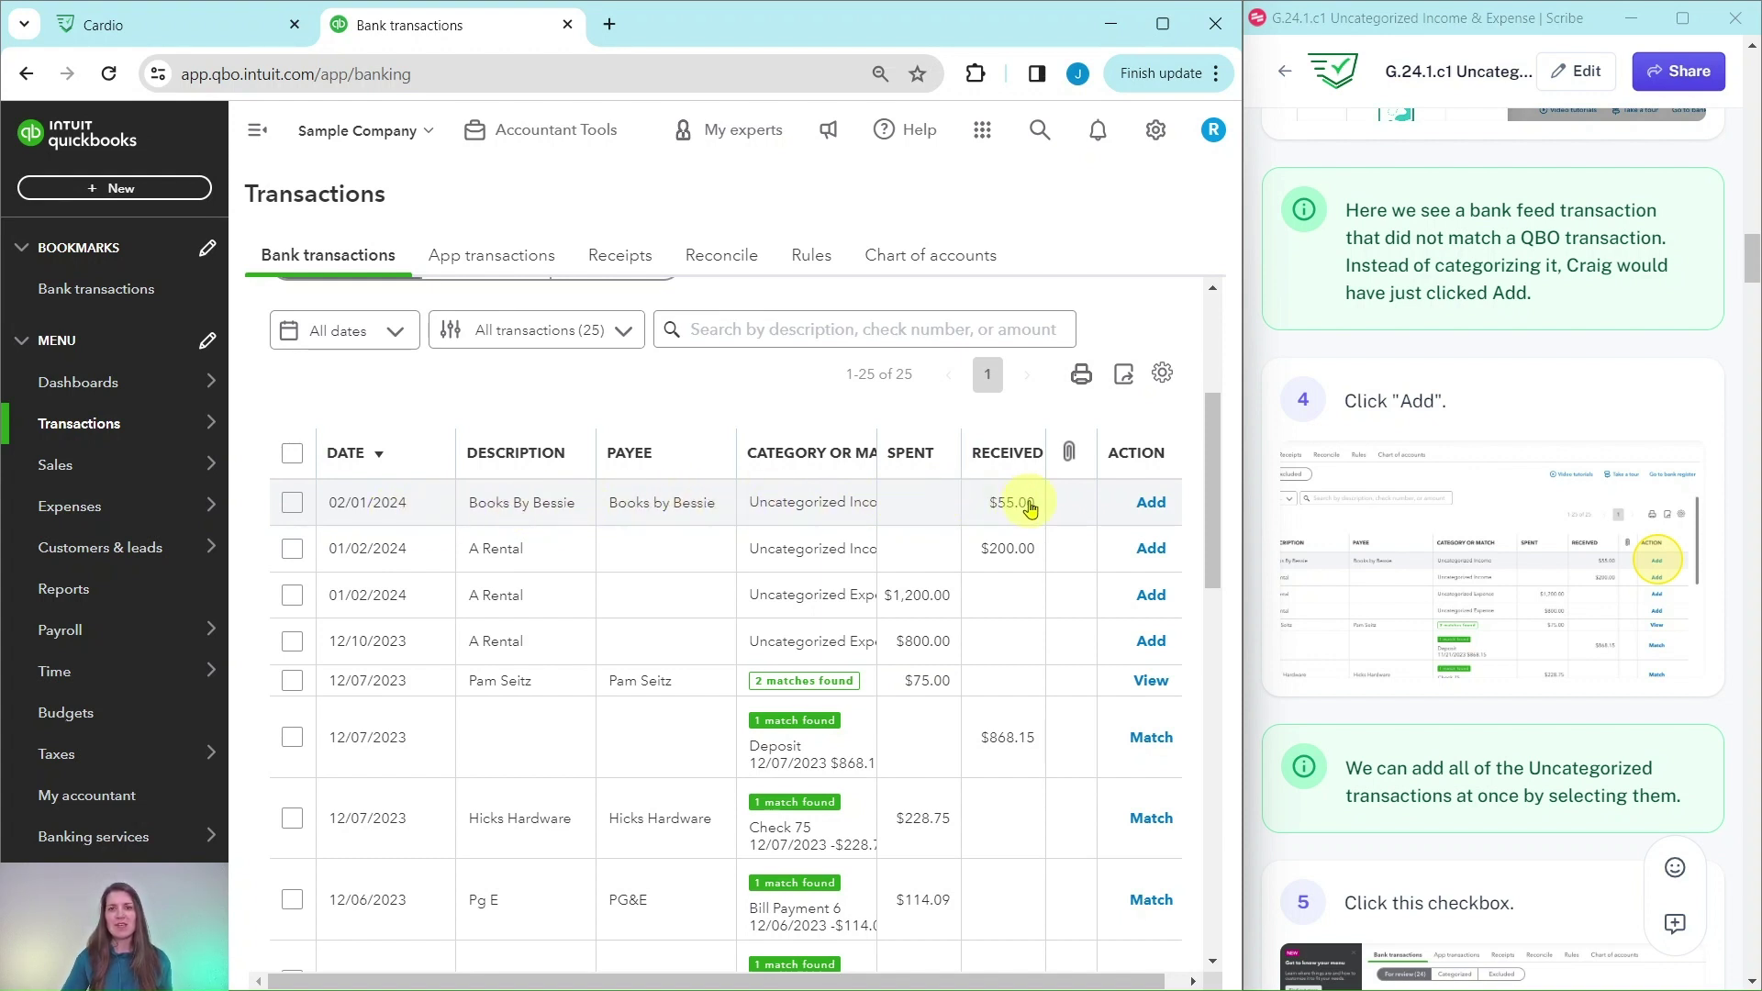
{"action": "left_click", "coordinate": [1152, 504]}
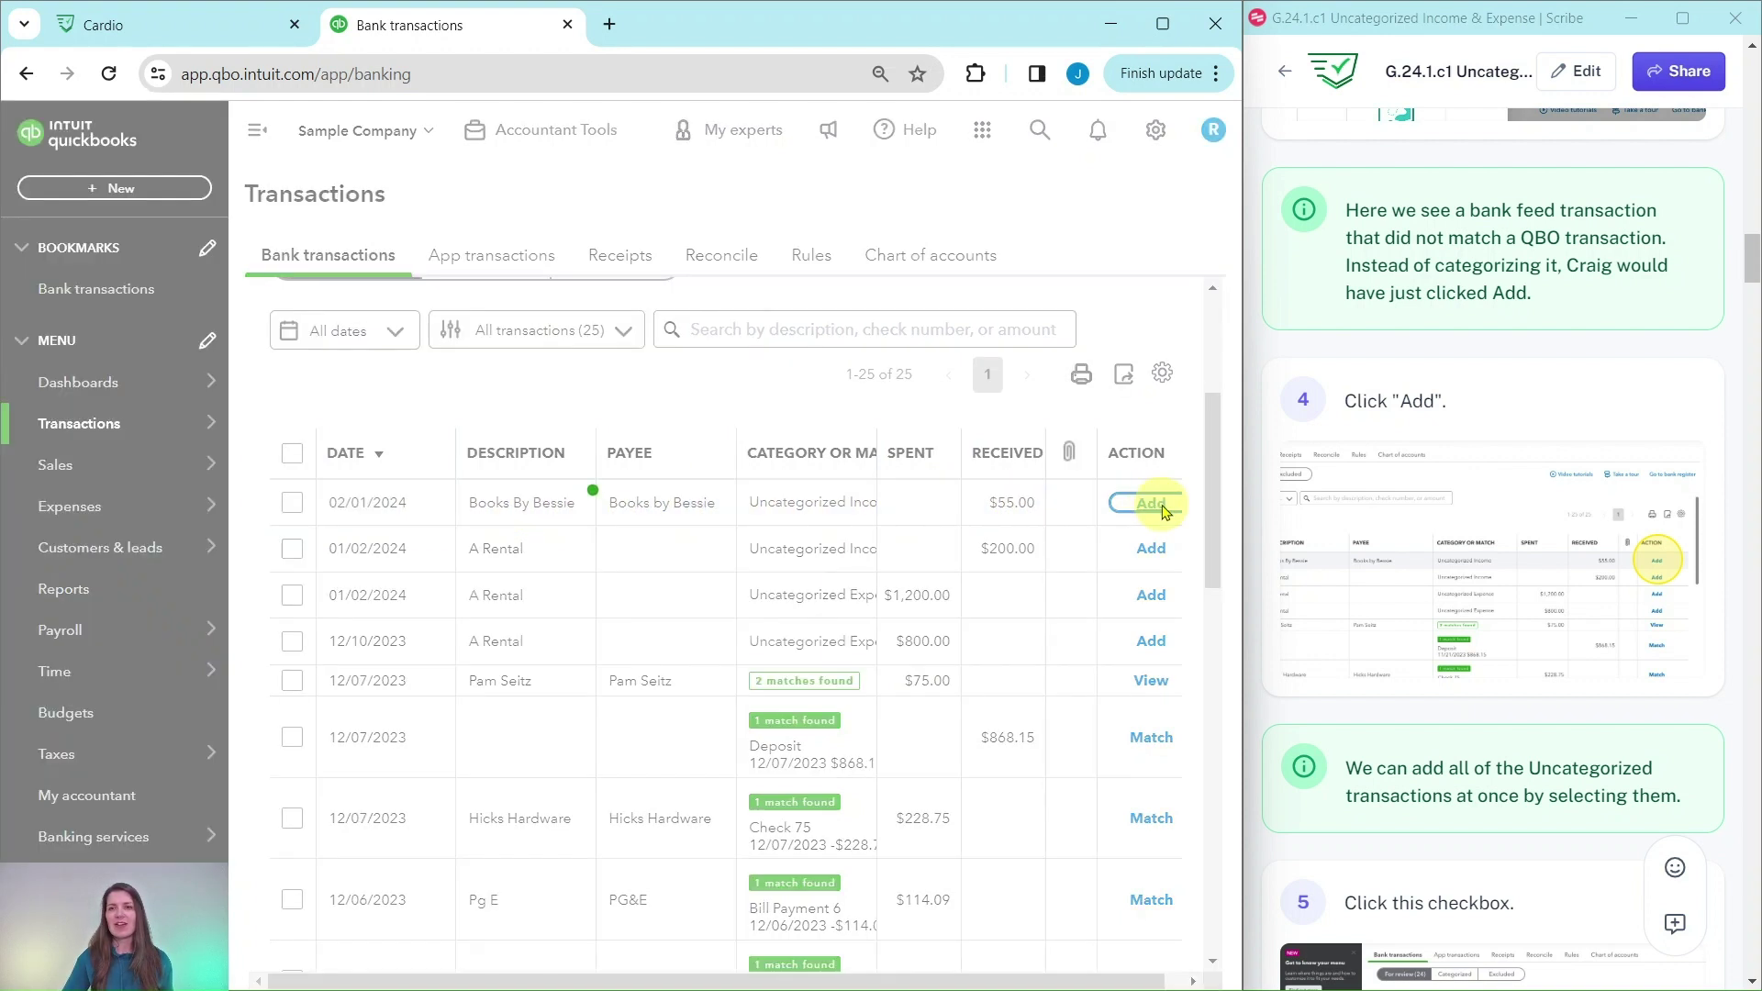
Select the three A Rental transactions and the $24.38 Hicks Hardware transaction, all uncategorized, and accept them as a batch
{"action": "scroll", "coordinate": [1495, 504], "scroll_direction": "down", "scroll_amount": 5}
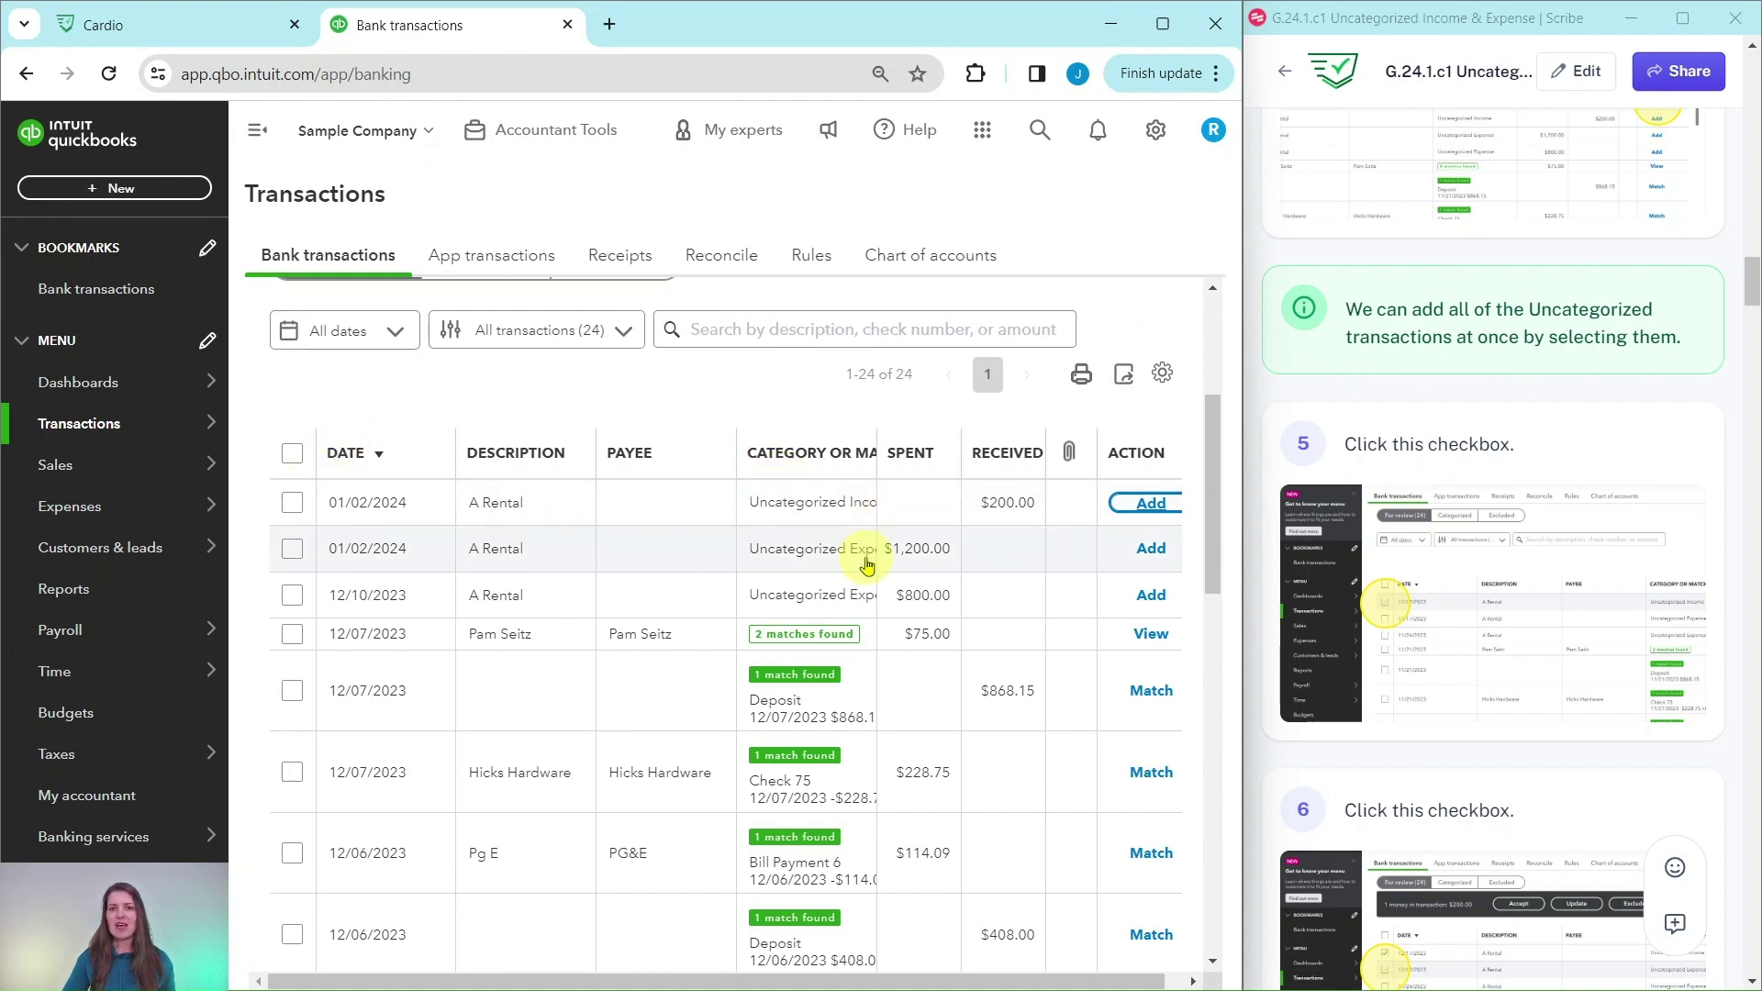
{"action": "left_click", "coordinate": [292, 504]}
{"action": "left_click", "coordinate": [292, 506]}
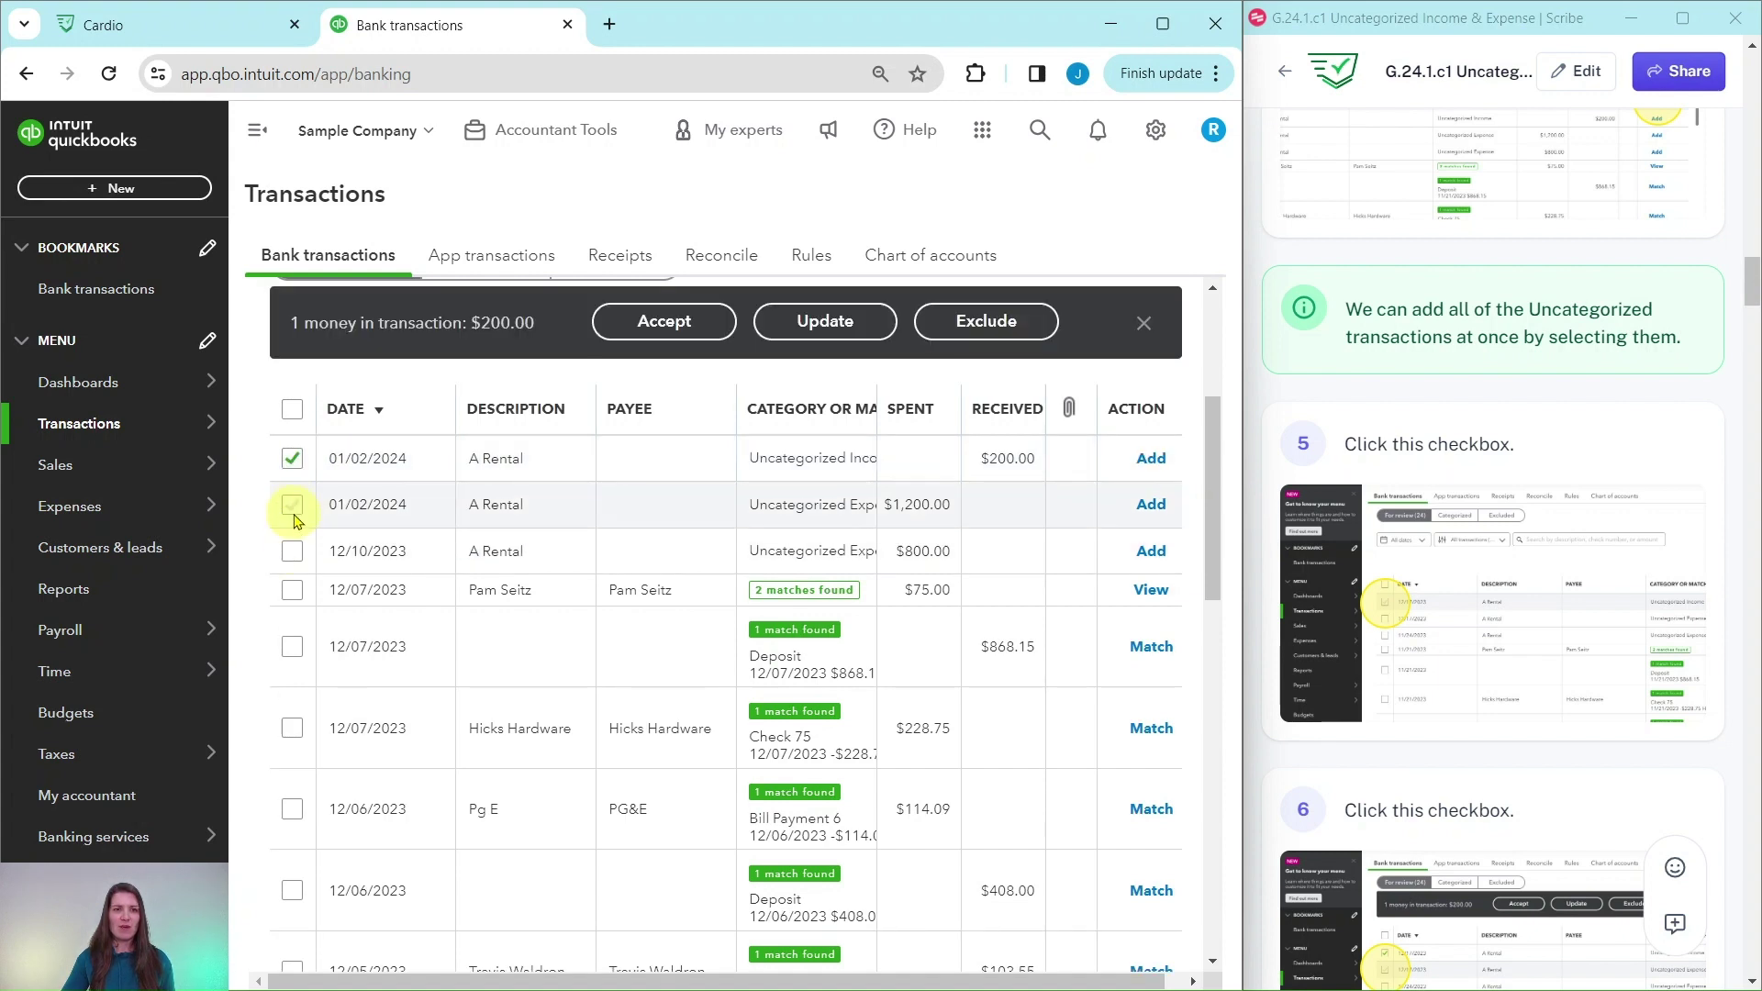
{"action": "left_click", "coordinate": [294, 554]}
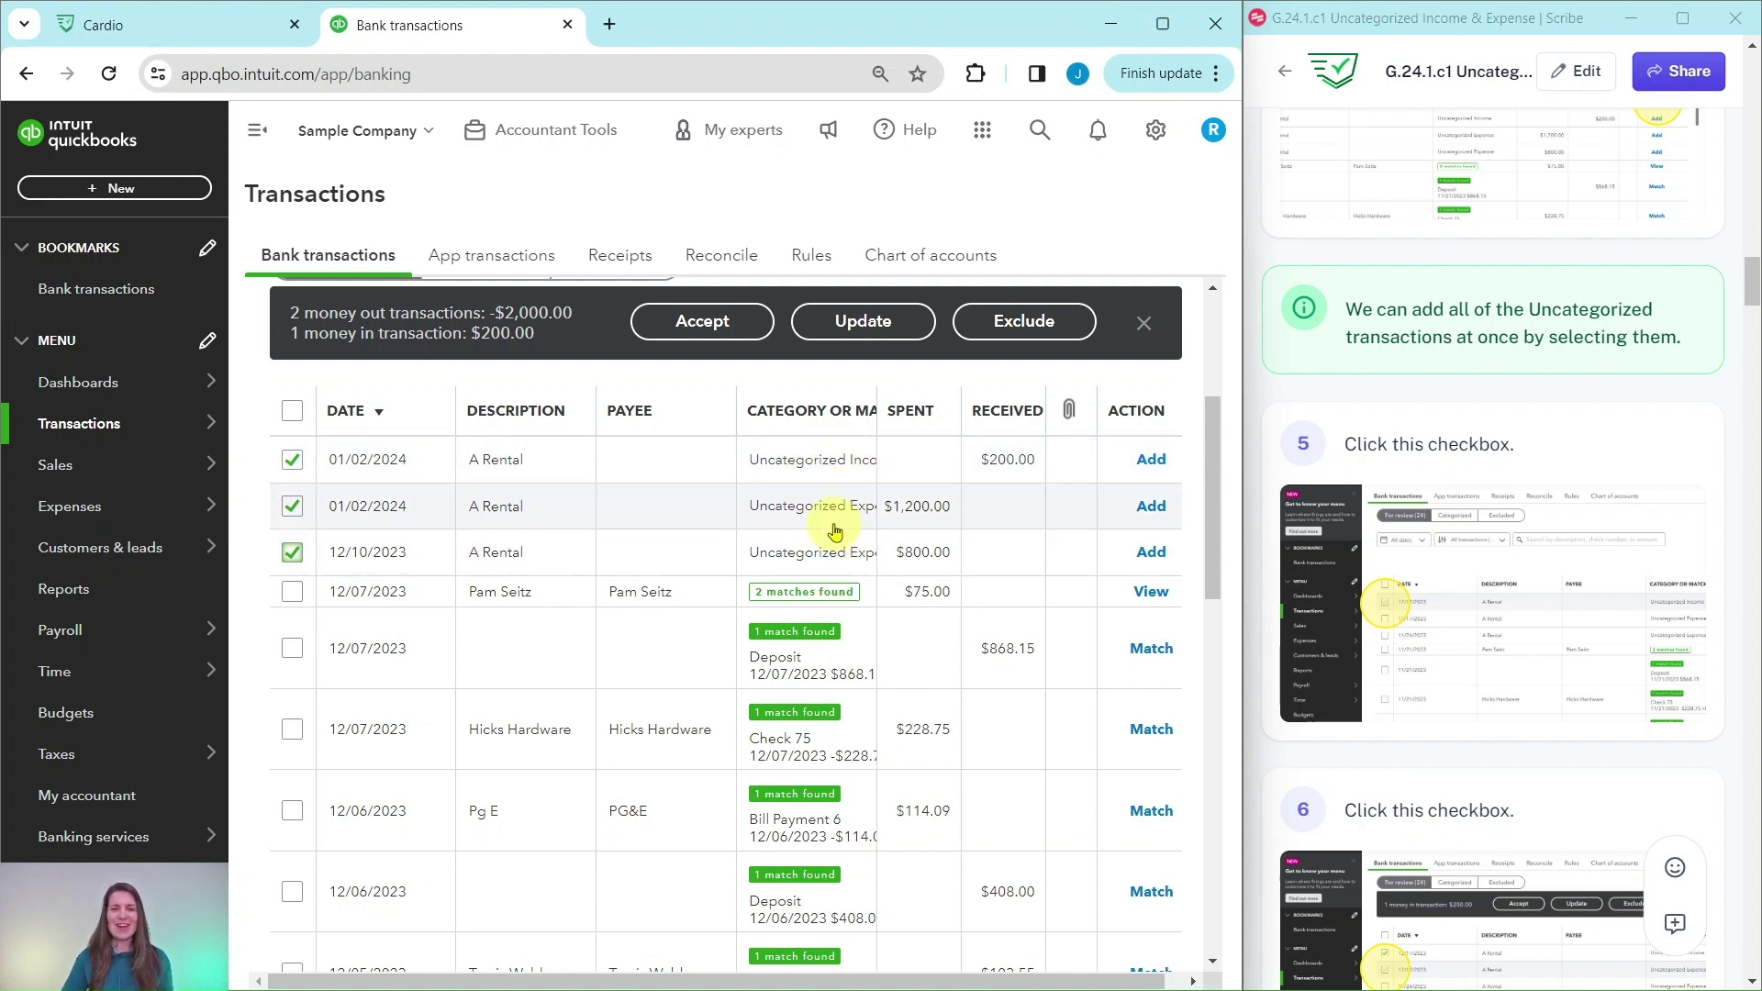
{"action": "scroll", "coordinate": [652, 516], "scroll_direction": "down", "scroll_amount": 4}
{"action": "scroll", "coordinate": [653, 516], "scroll_direction": "down", "scroll_amount": 9}
{"action": "scroll", "coordinate": [654, 516], "scroll_direction": "down", "scroll_amount": 2}
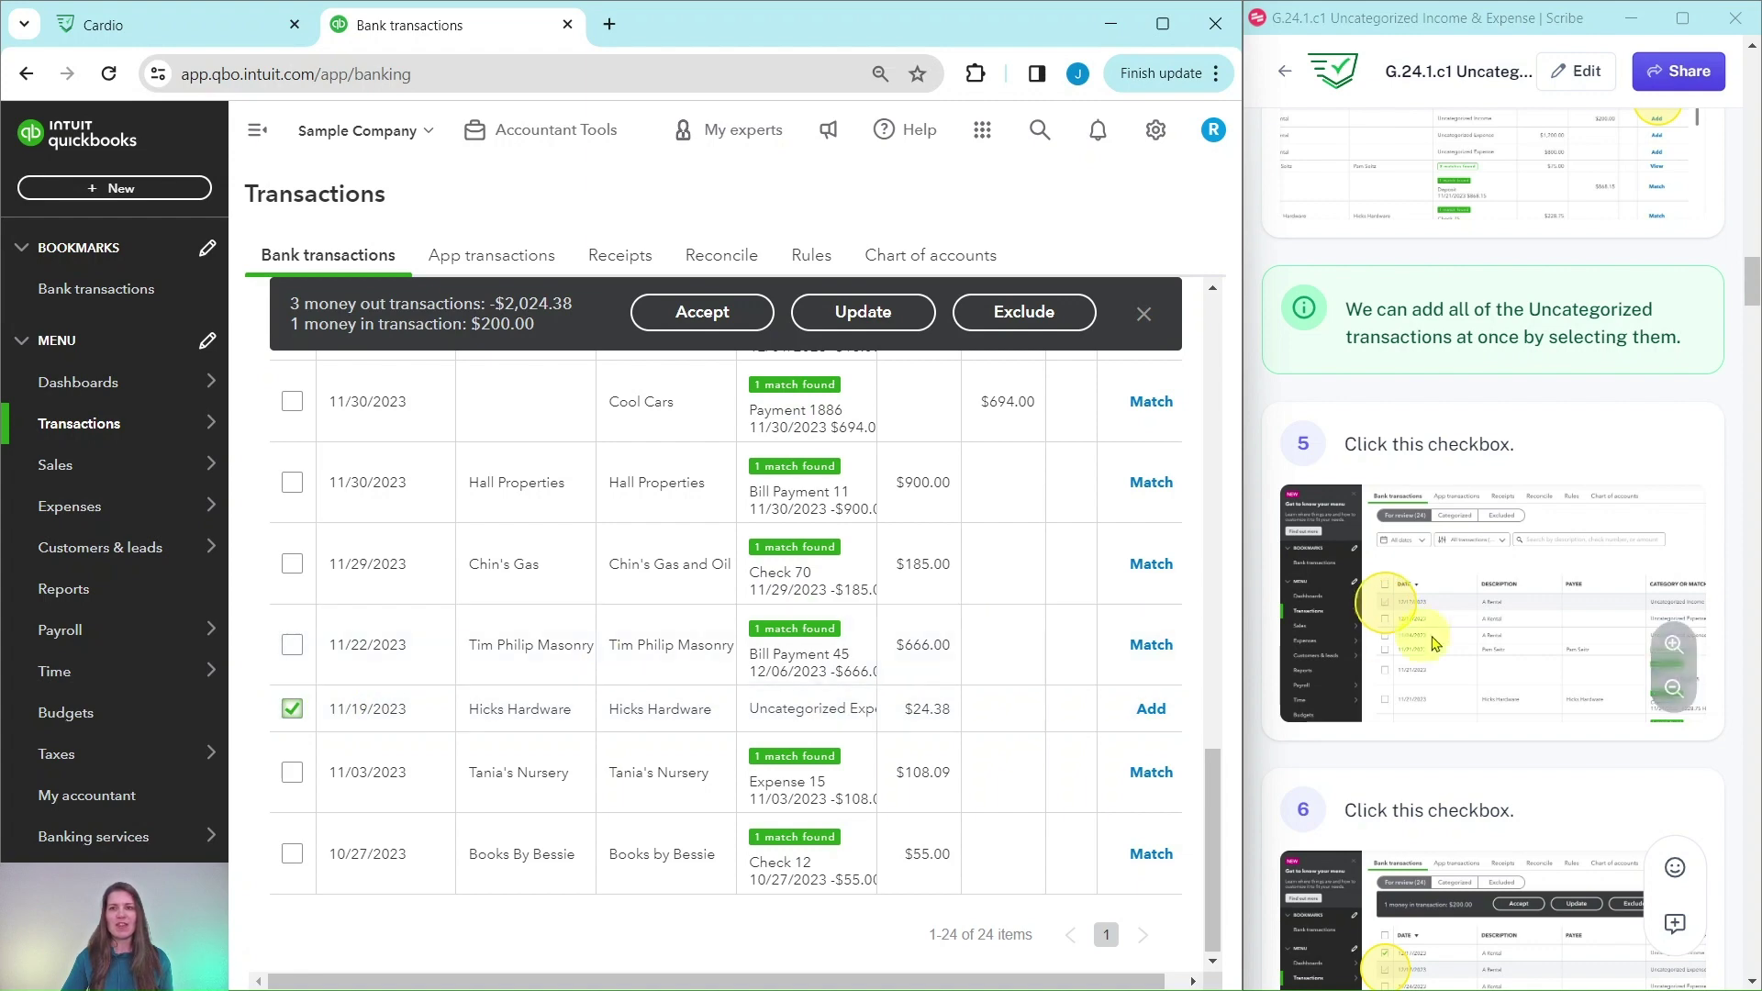
{"action": "scroll", "coordinate": [1464, 664], "scroll_direction": "down", "scroll_amount": 8}
{"action": "scroll", "coordinate": [1463, 664], "scroll_direction": "down", "scroll_amount": 10}
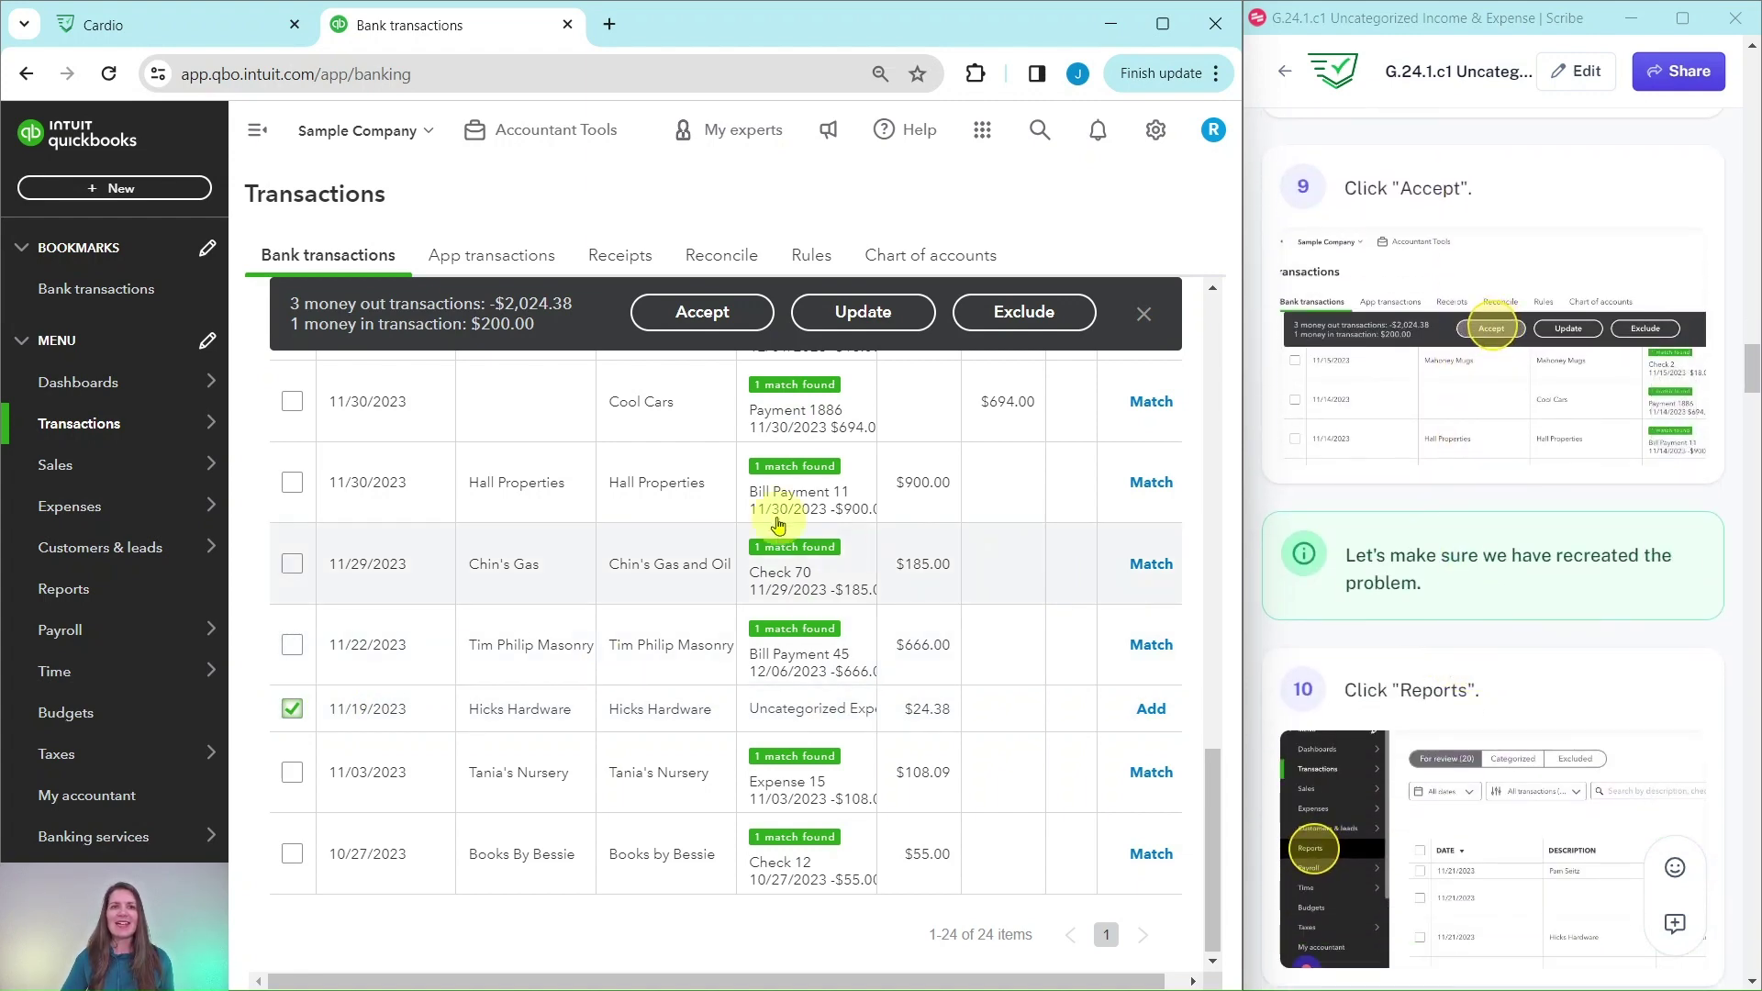
{"action": "left_click", "coordinate": [689, 314]}
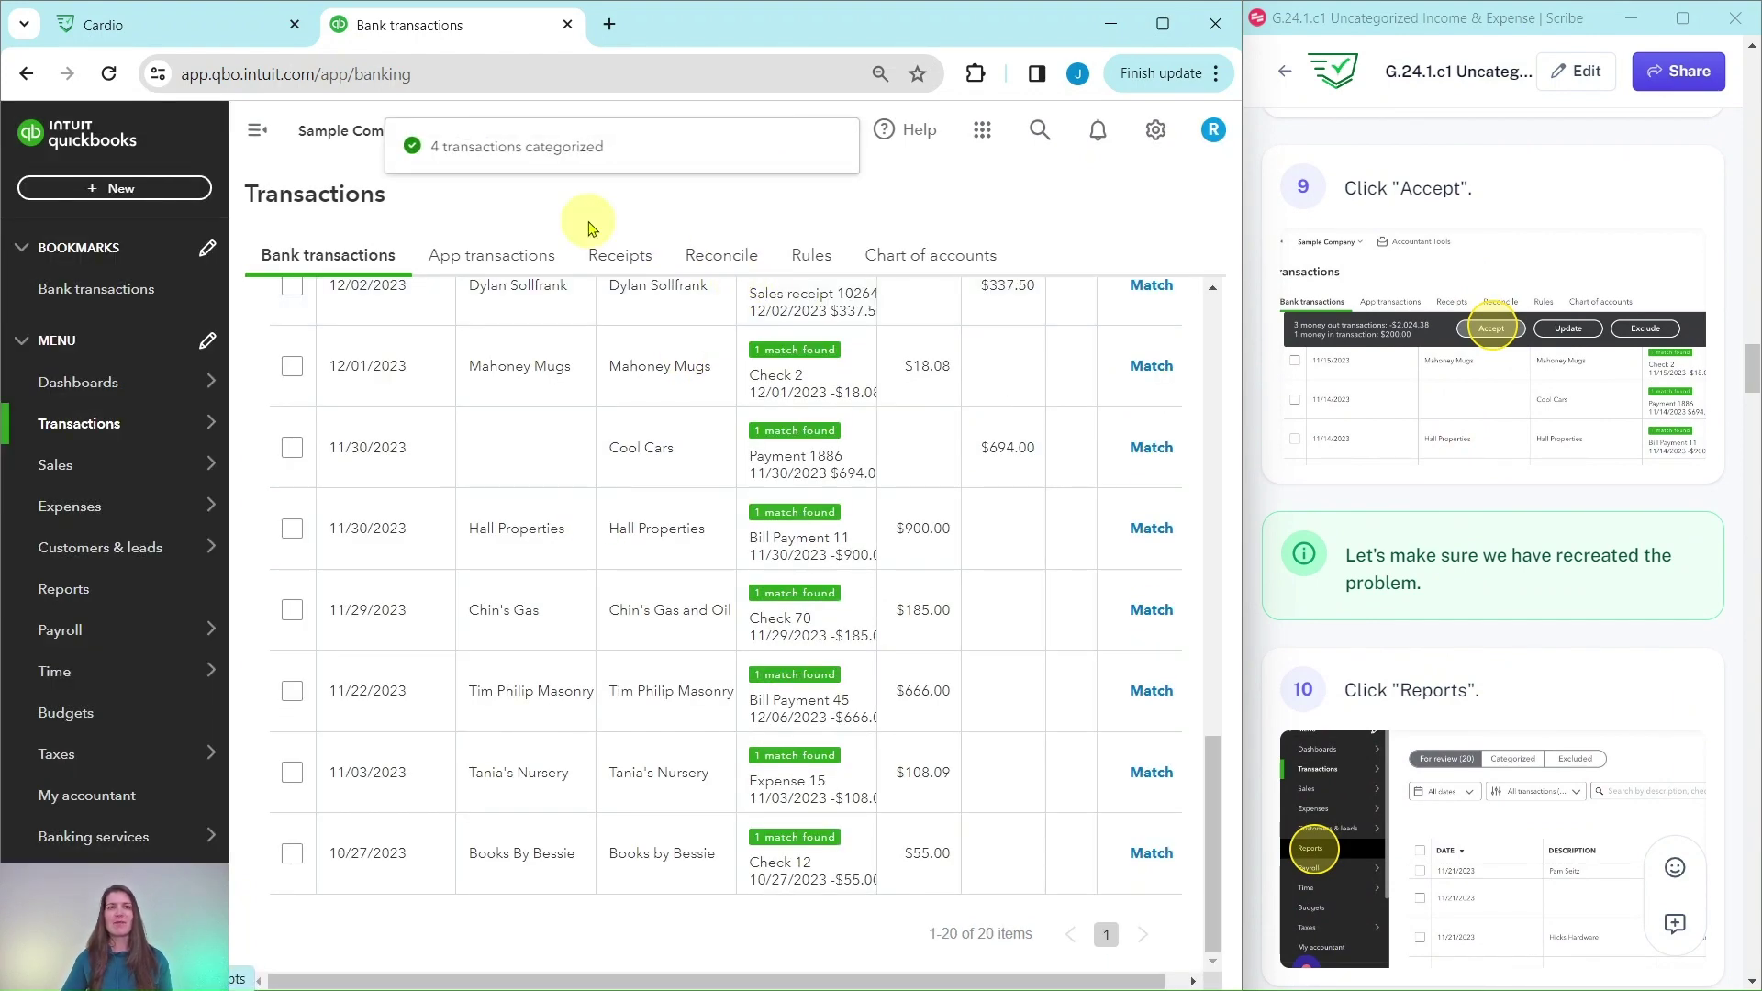
Run the Profit and Loss report from the favorite reports to check for Uncategorized Income and Uncategorized Expense
{"action": "scroll", "coordinate": [1005, 461], "scroll_direction": "up", "scroll_amount": 15}
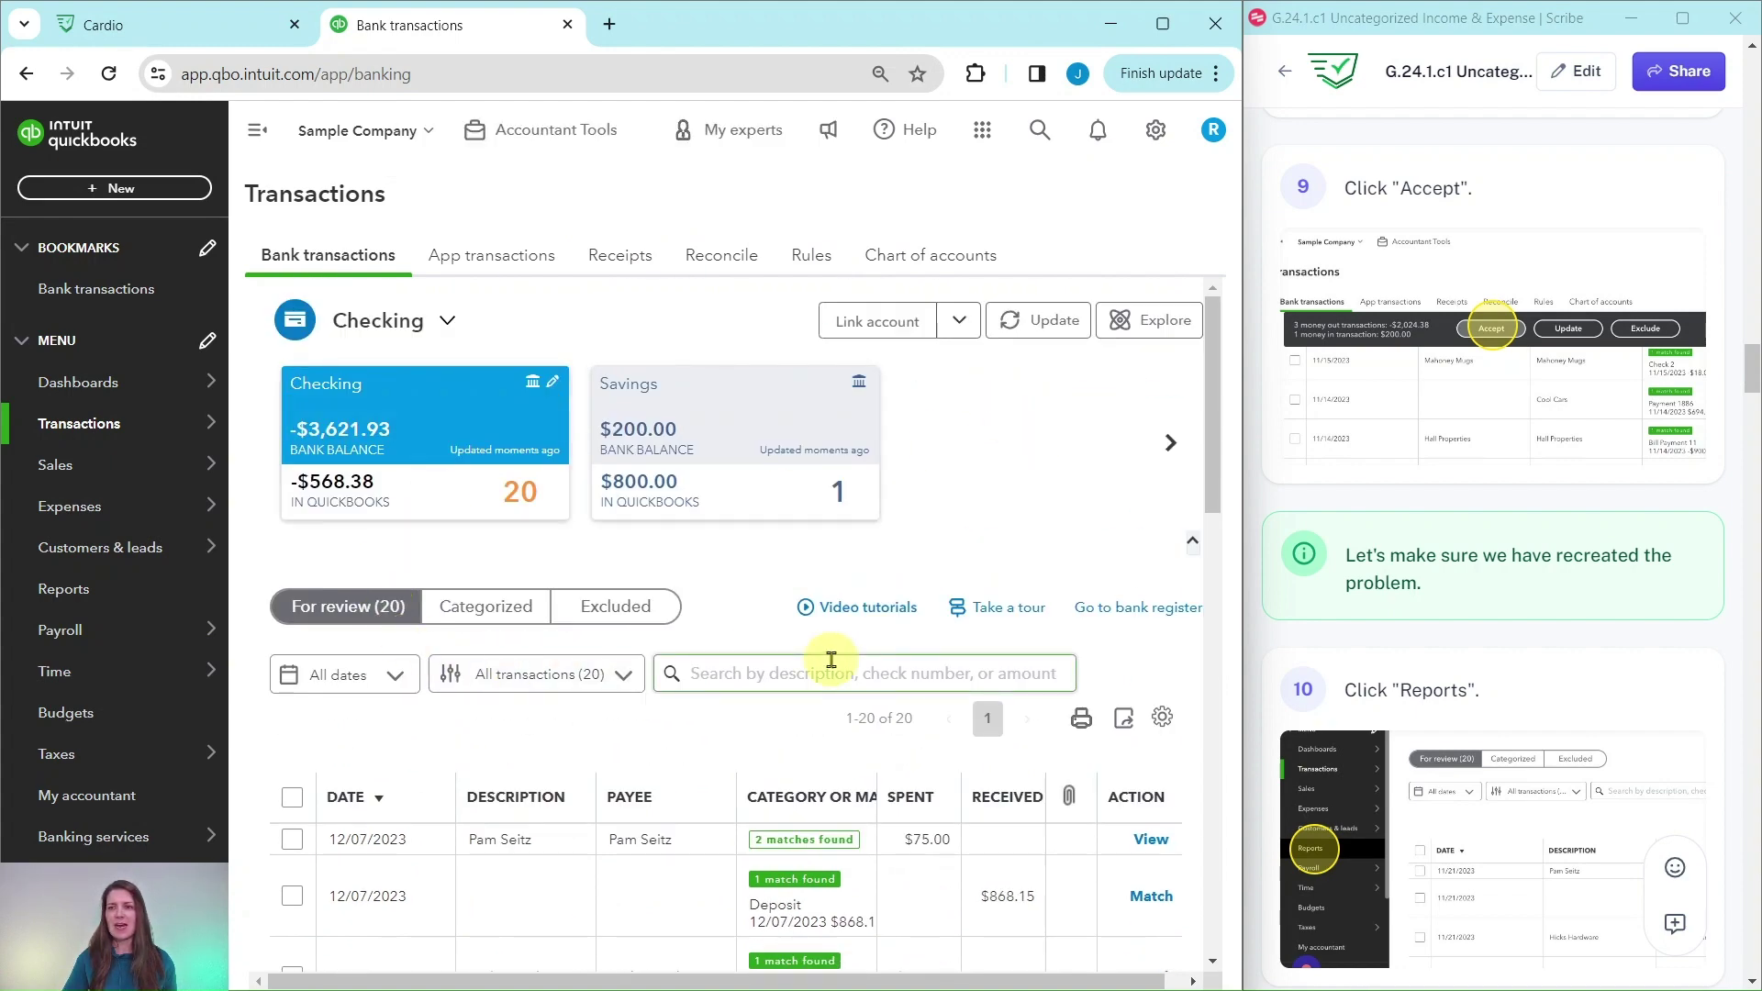
{"action": "scroll", "coordinate": [1619, 550], "scroll_direction": "down", "scroll_amount": 2}
{"action": "scroll", "coordinate": [1620, 551], "scroll_direction": "down", "scroll_amount": 1}
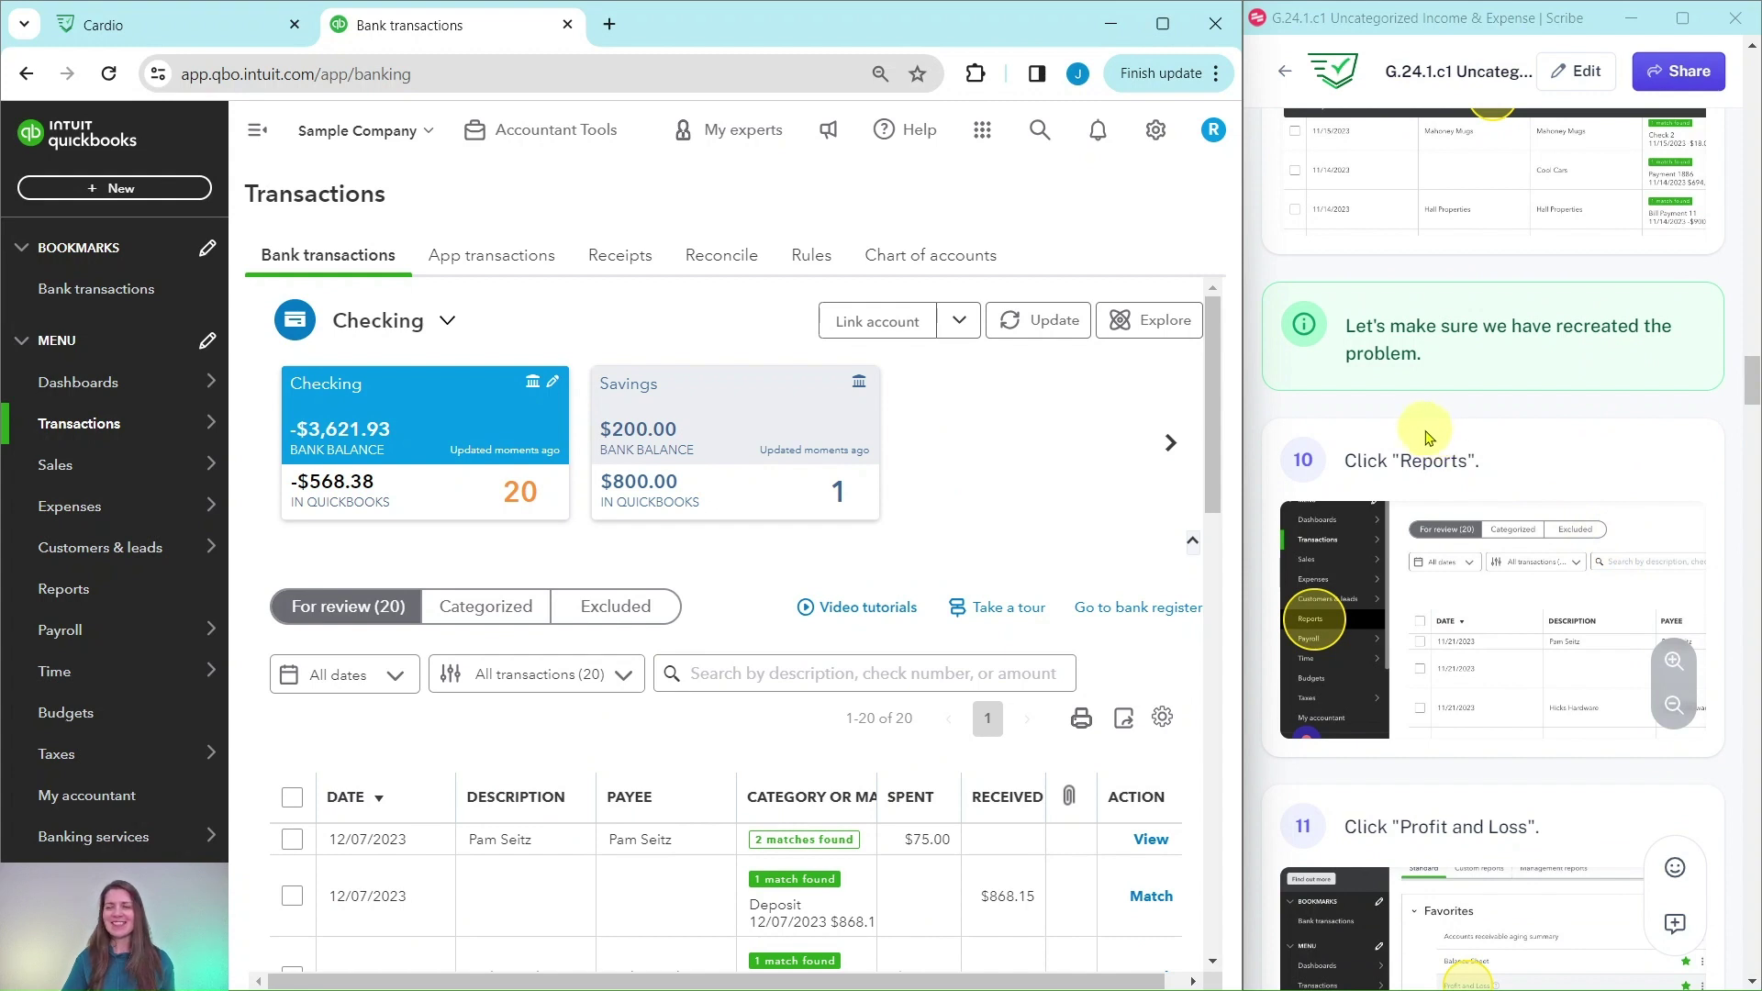
{"action": "scroll", "coordinate": [1486, 408], "scroll_direction": "down", "scroll_amount": 3}
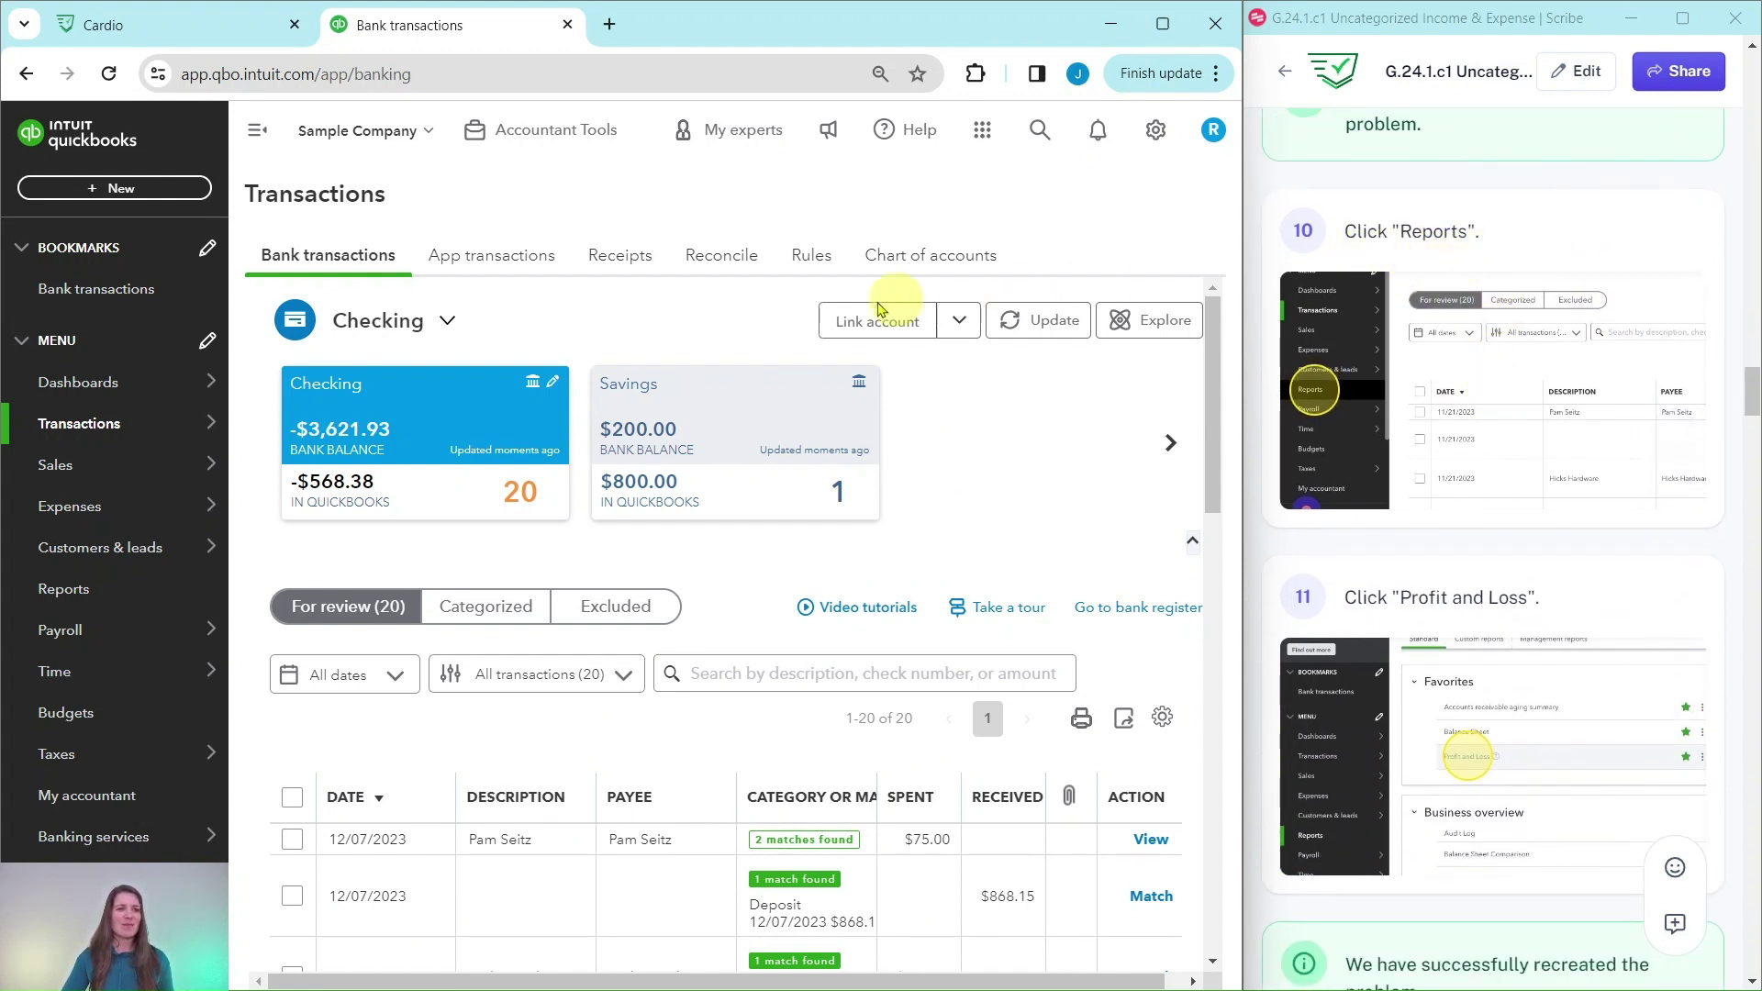
{"action": "left_click", "coordinate": [67, 591]}
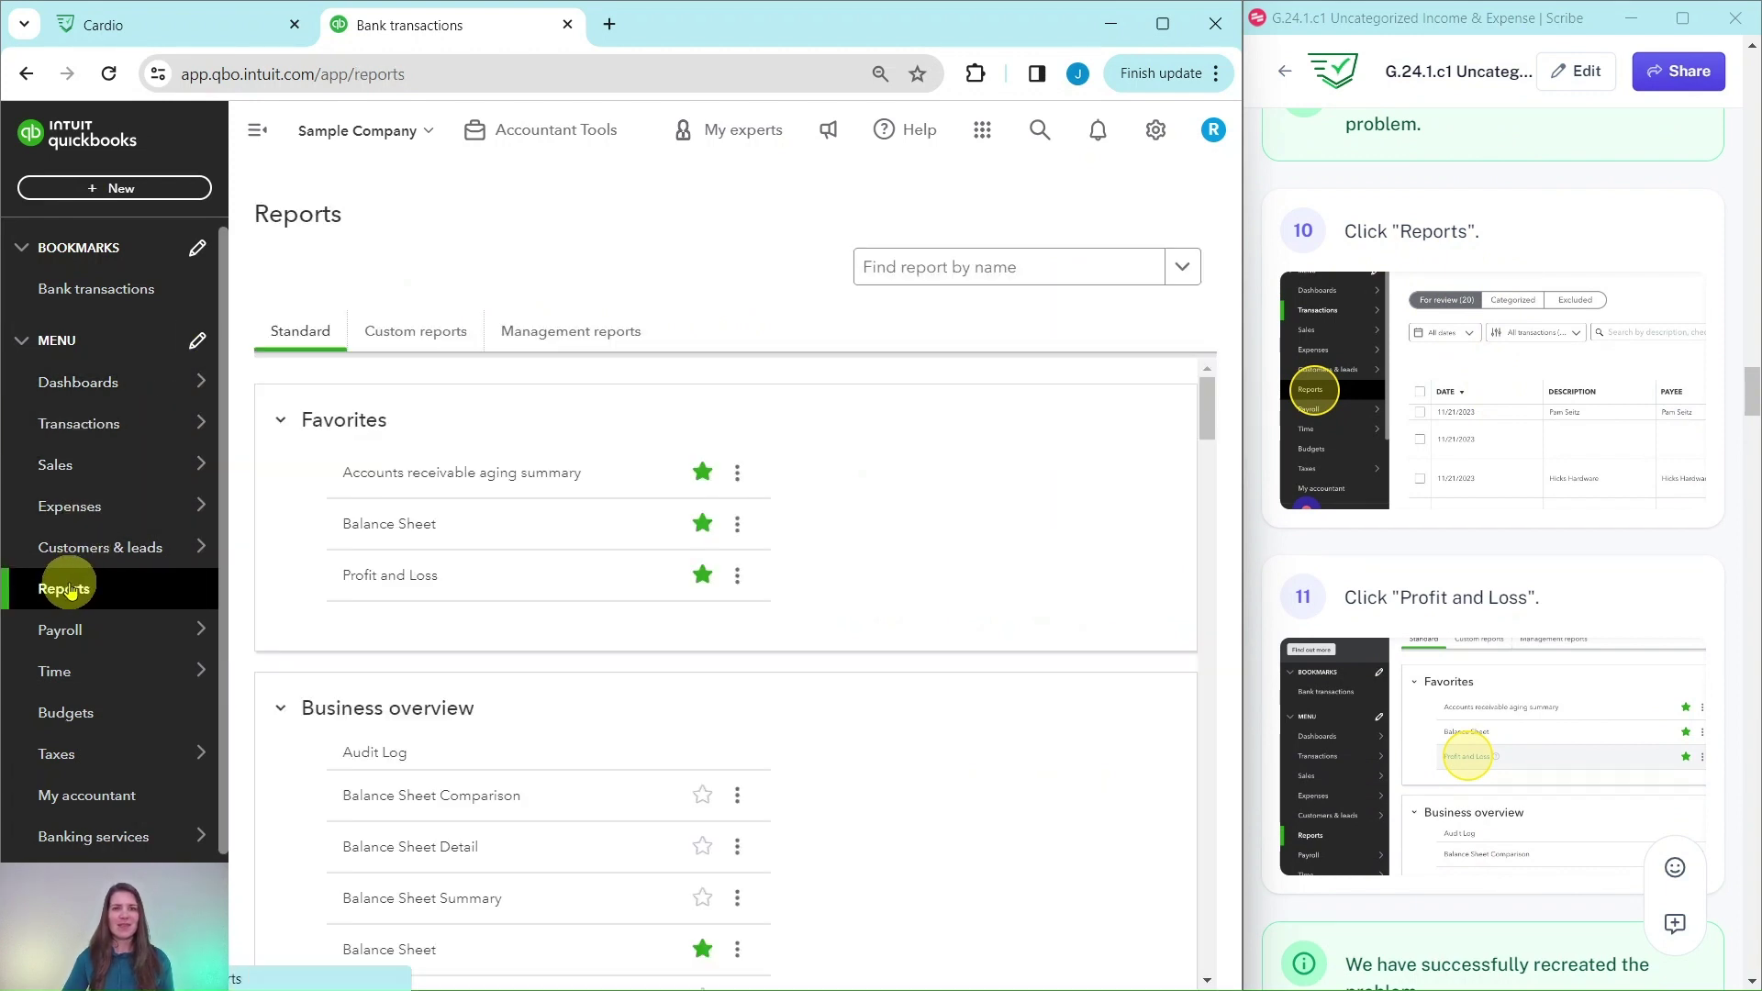
{"action": "mouse_move", "coordinate": [195, 533]}
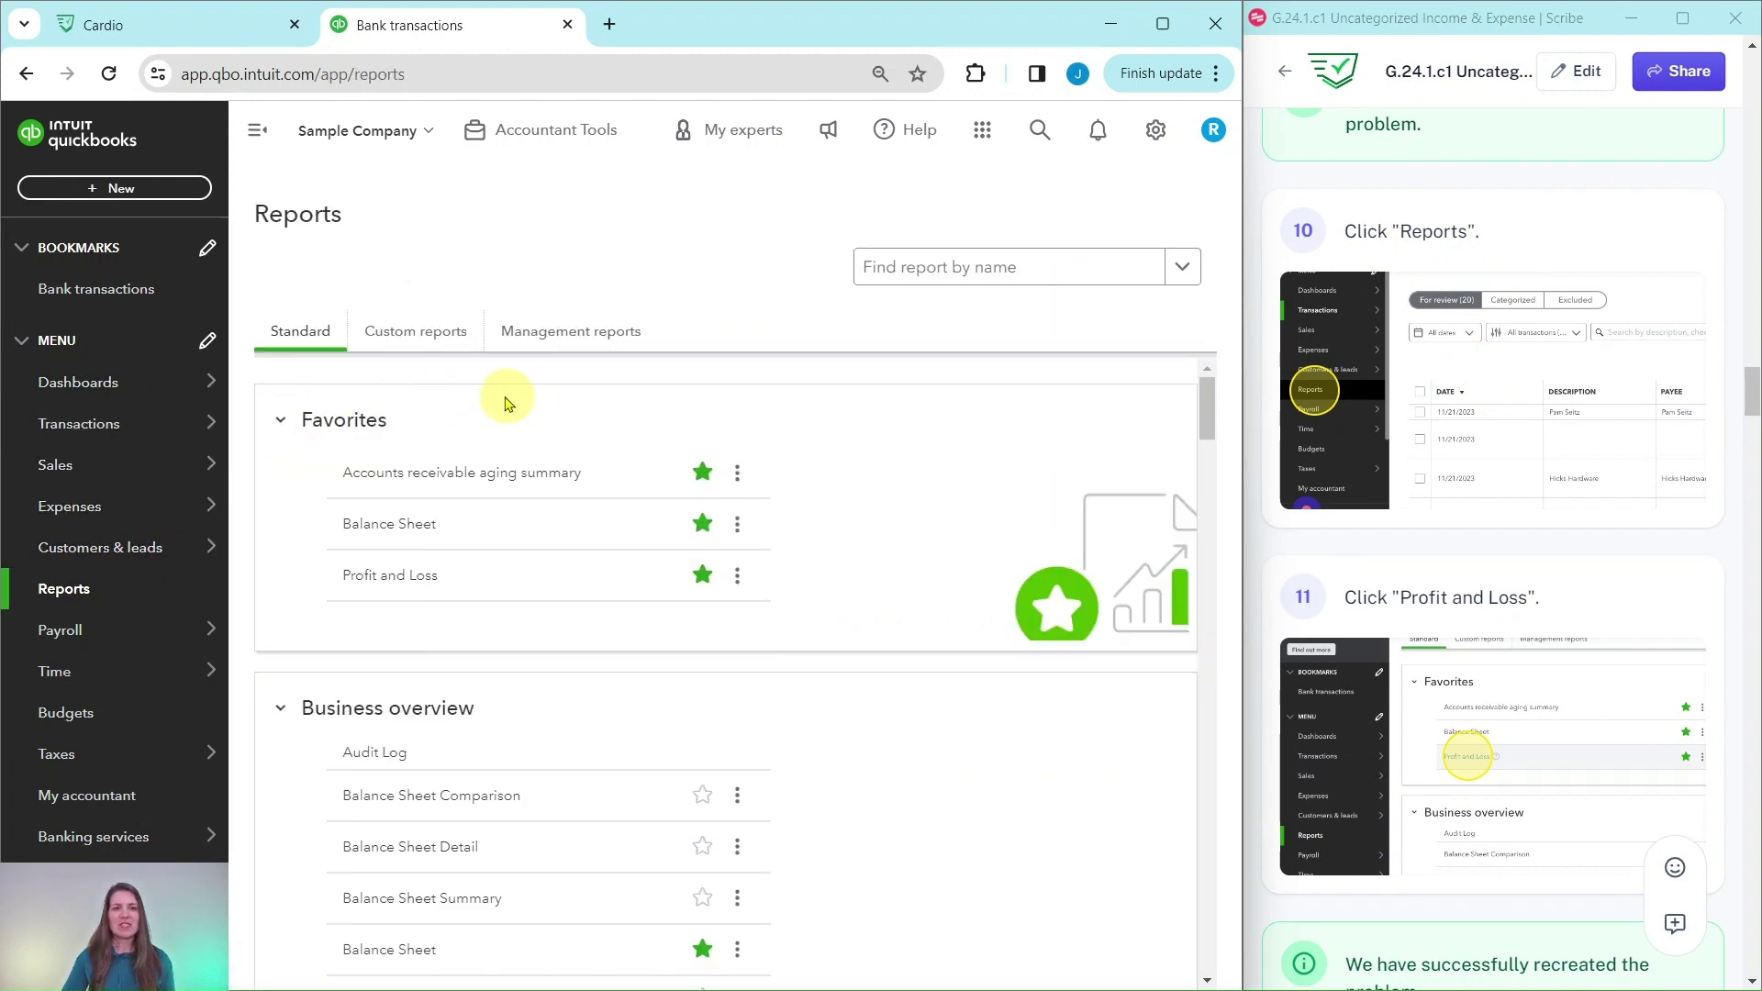
{"action": "left_click", "coordinate": [390, 580]}
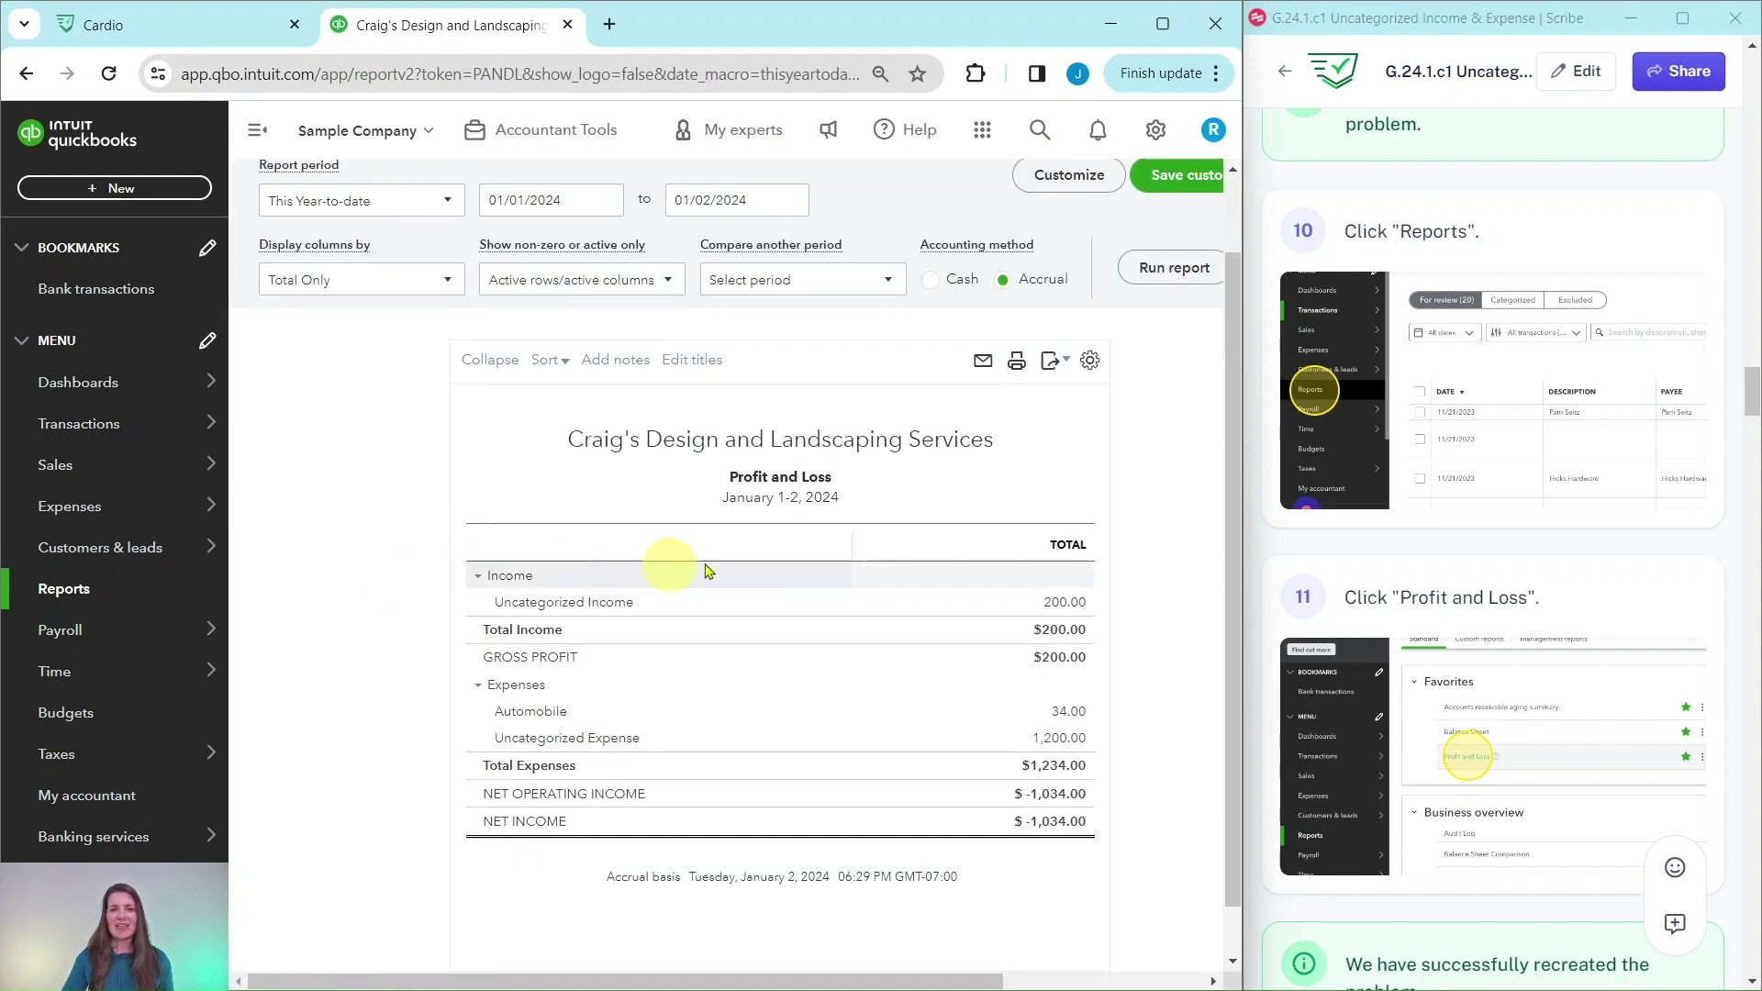
{"action": "scroll", "coordinate": [1383, 582], "scroll_direction": "down", "scroll_amount": 8}
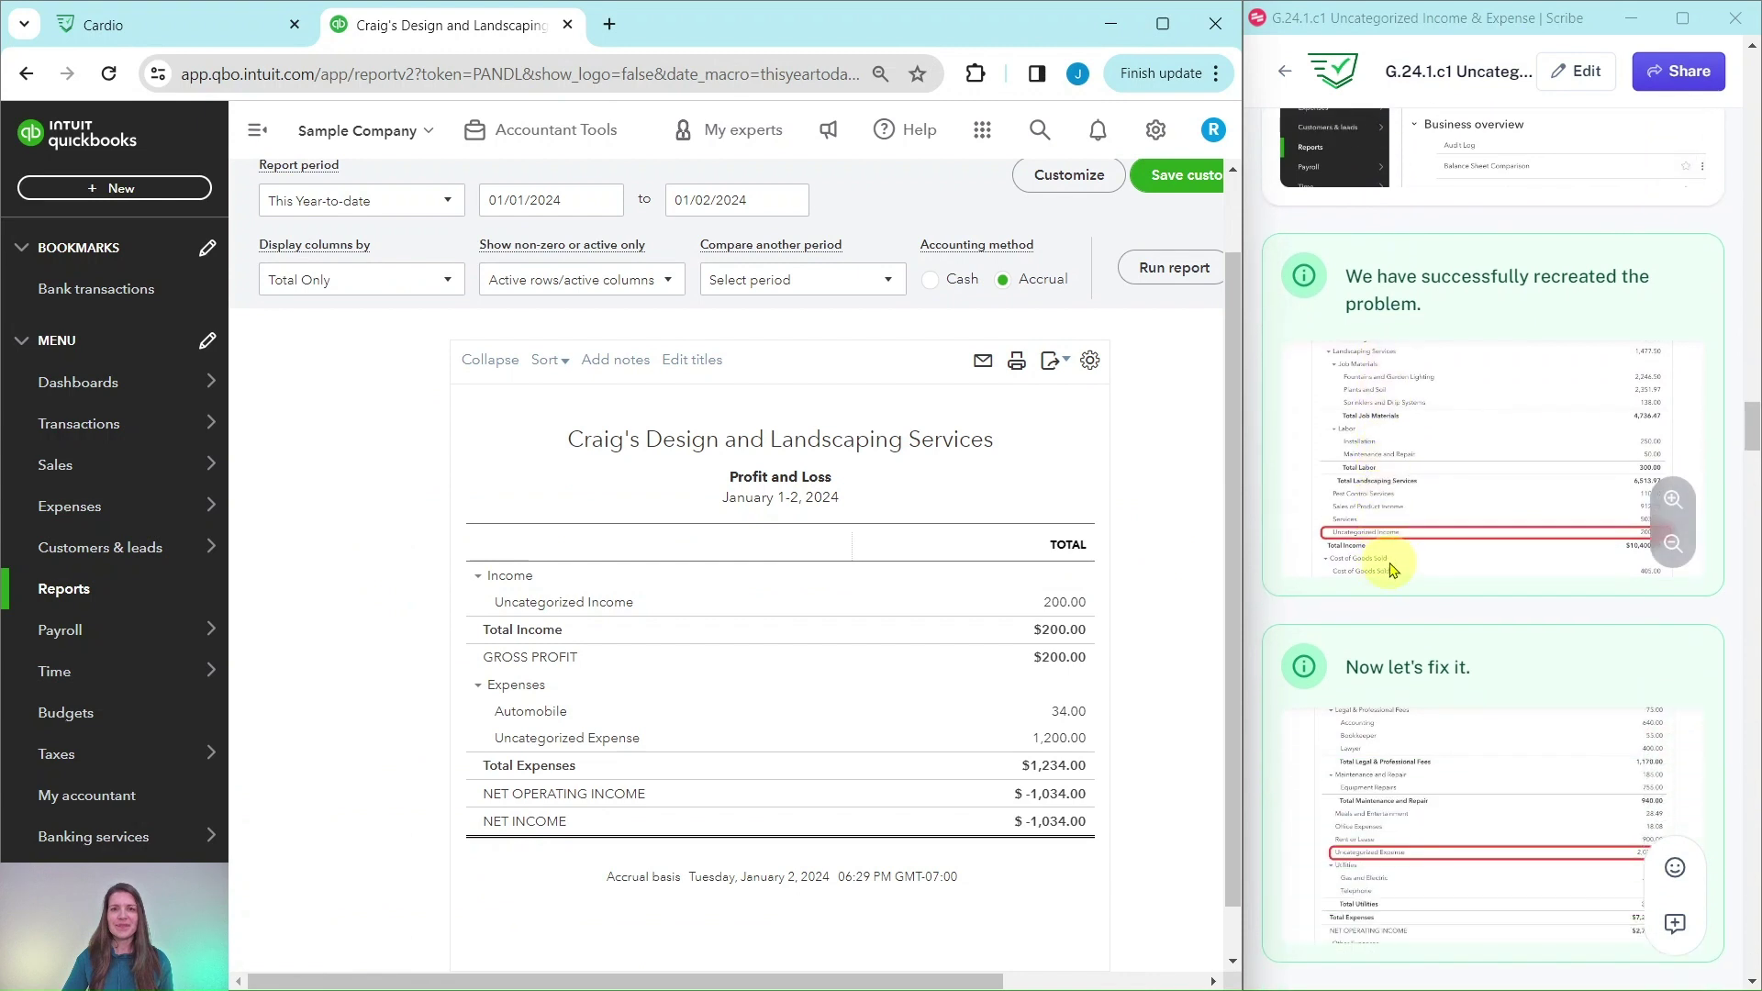
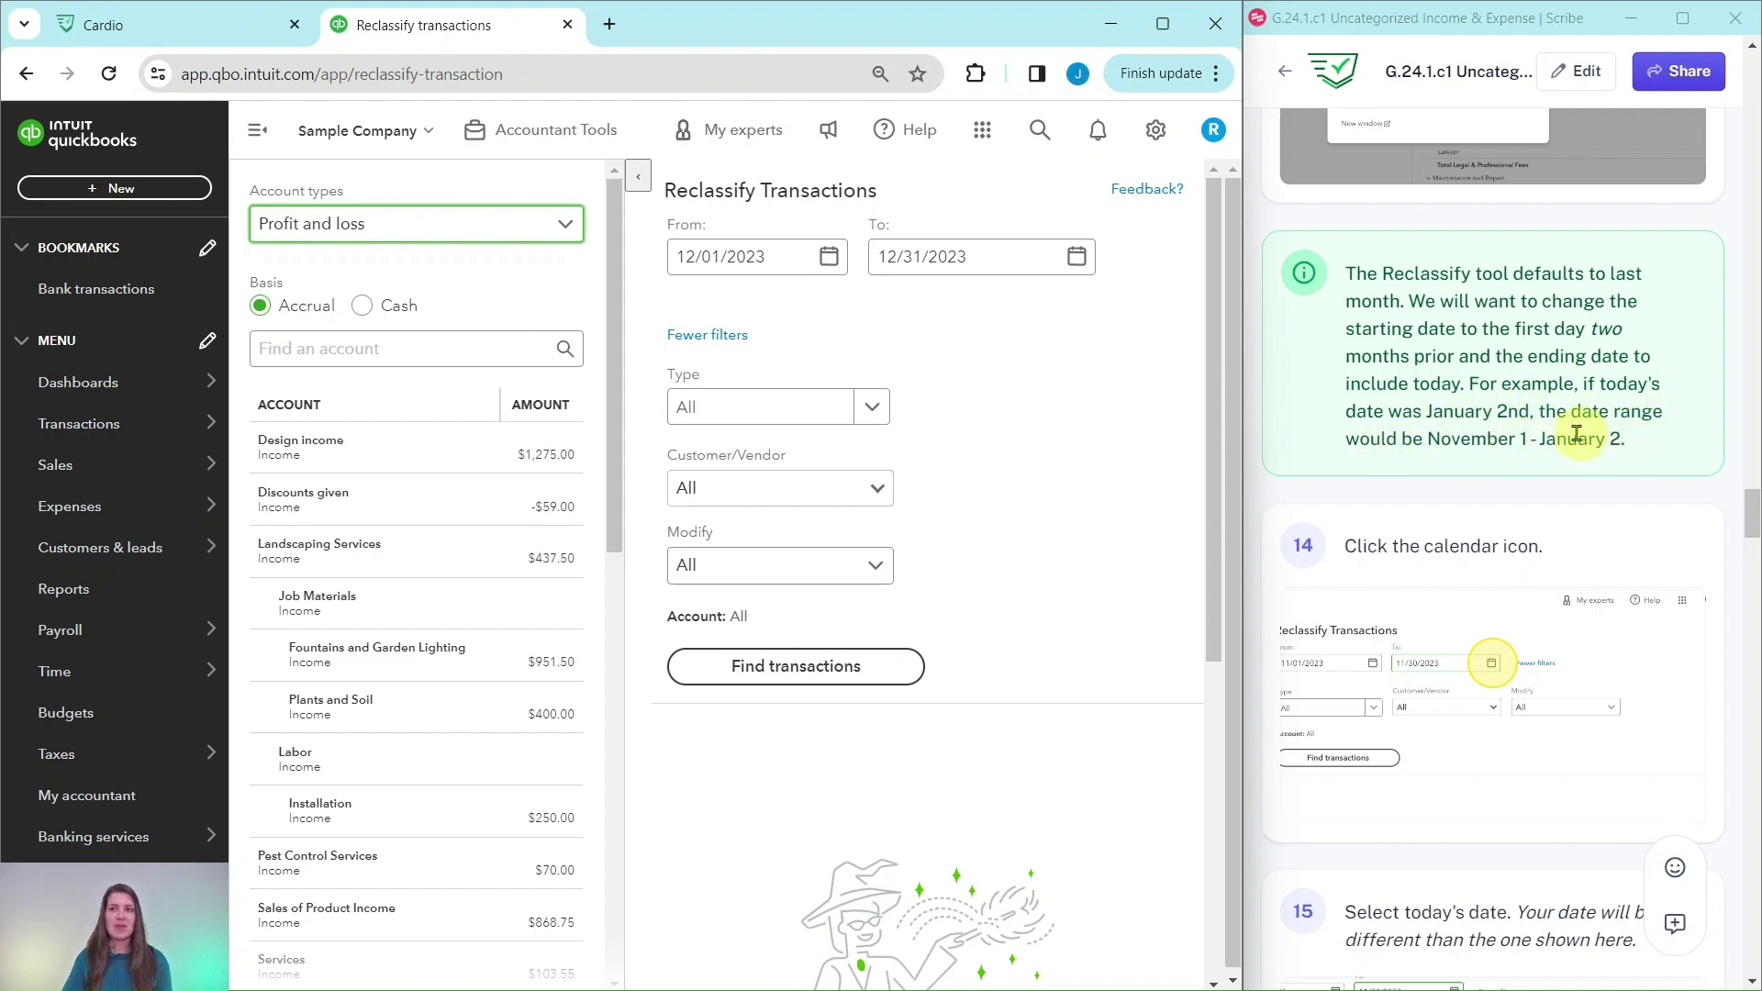
Set the reclassify date range to 11/01/2023 through 01/02/2024 and find the matching transactions
{"action": "left_click", "coordinate": [829, 265]}
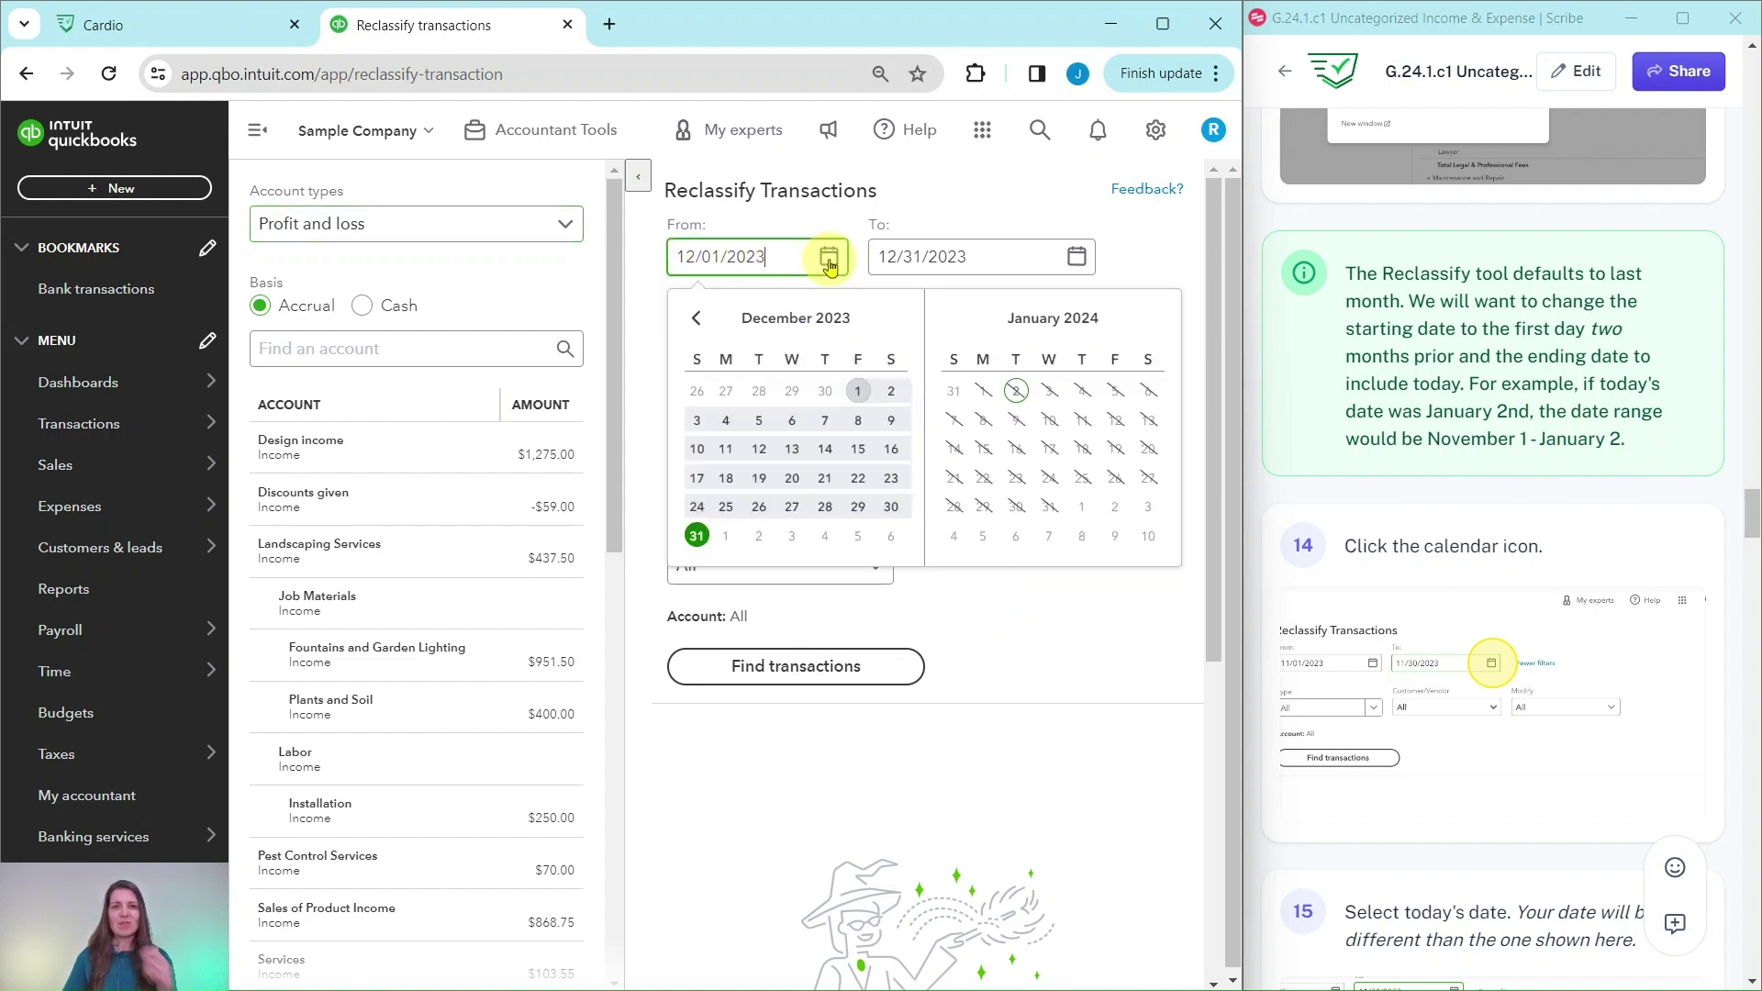
{"action": "left_click", "coordinate": [696, 321]}
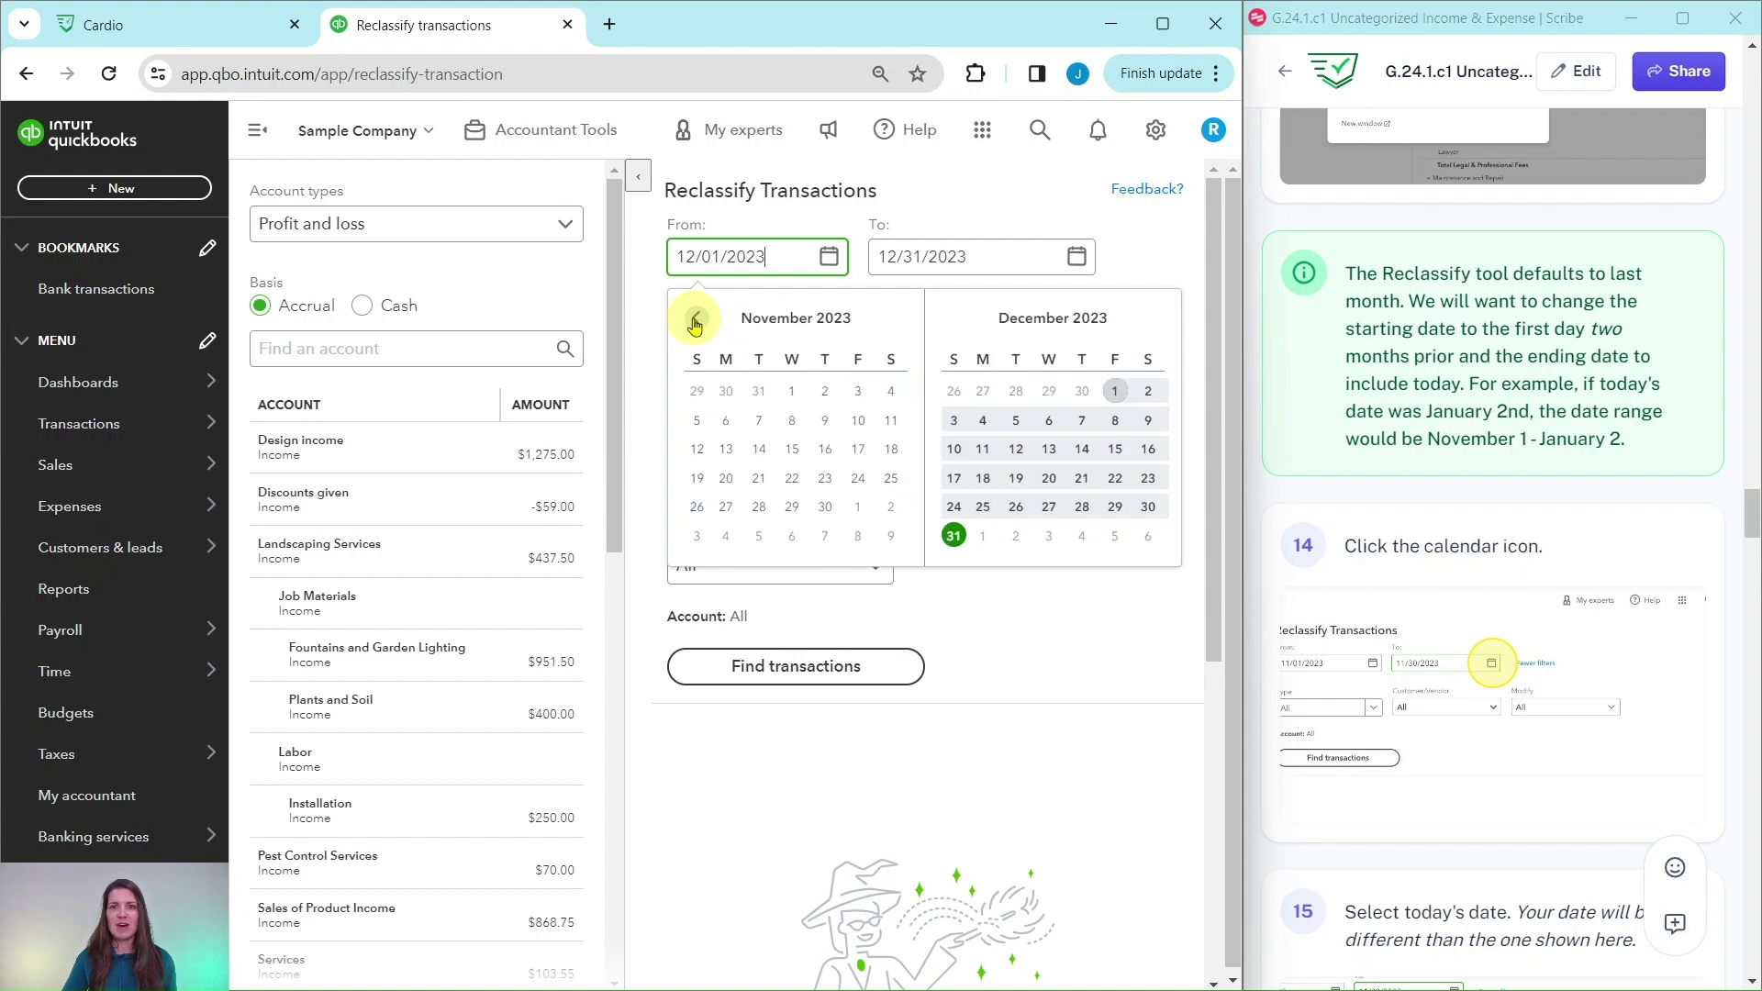
{"action": "left_click", "coordinate": [792, 391]}
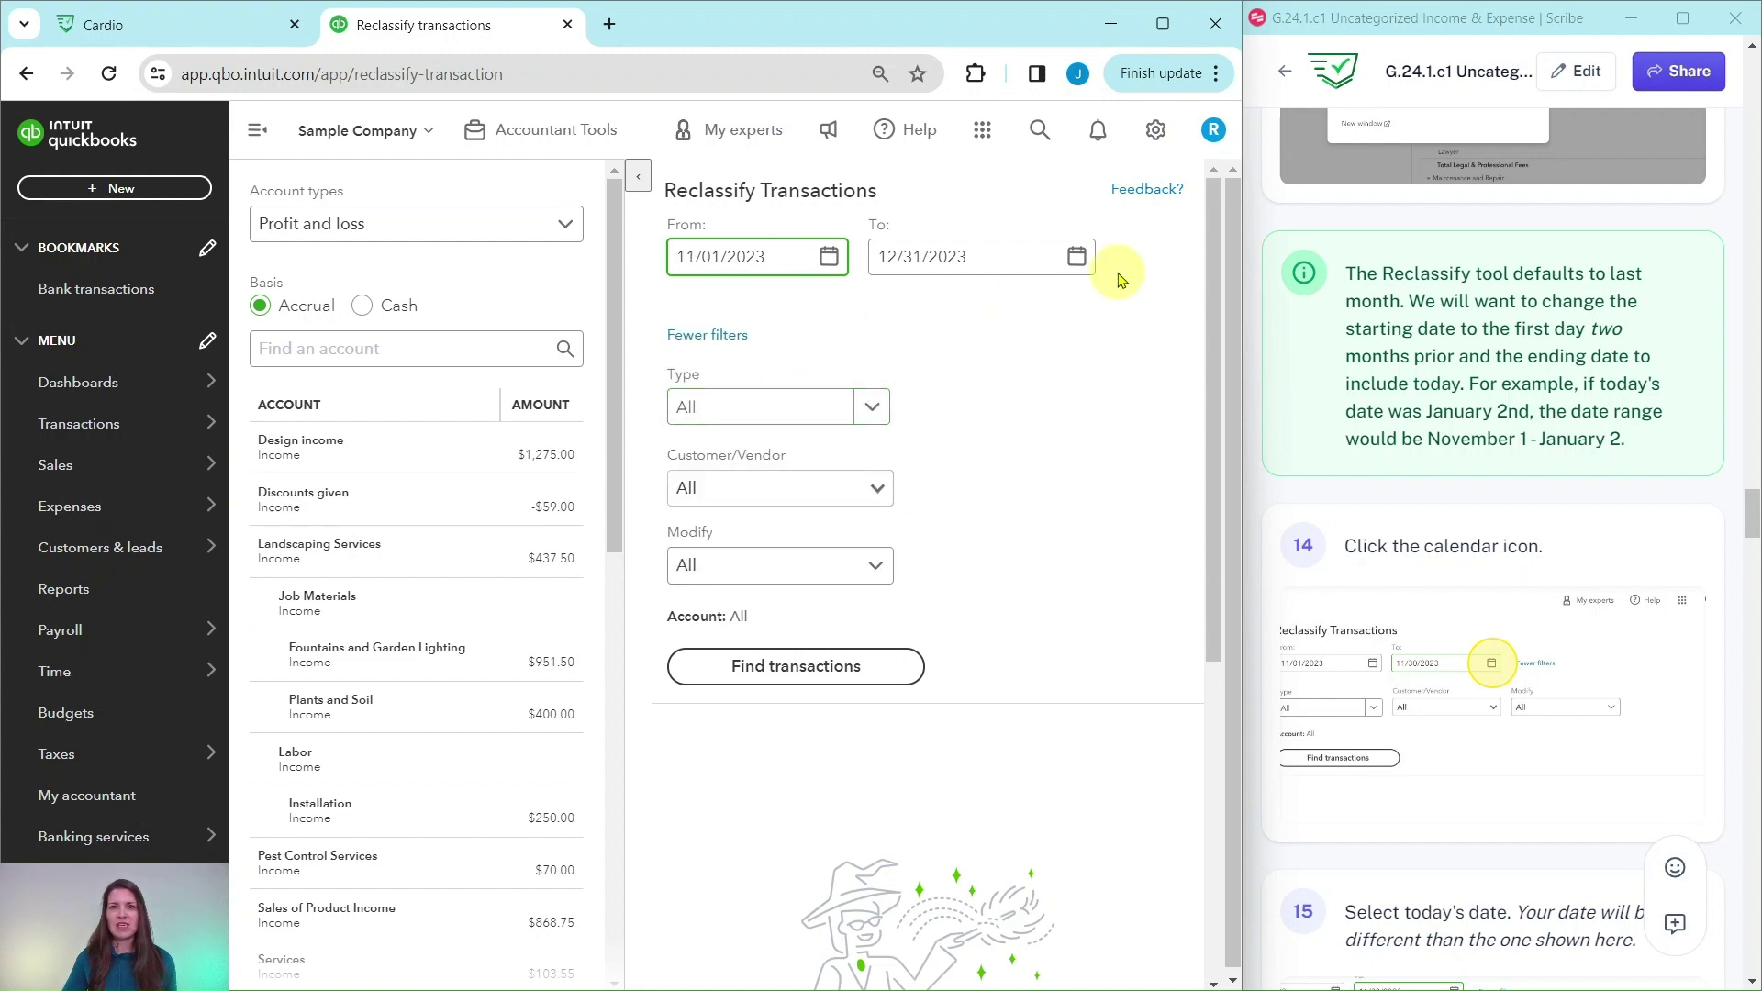
{"action": "left_click", "coordinate": [1077, 257]}
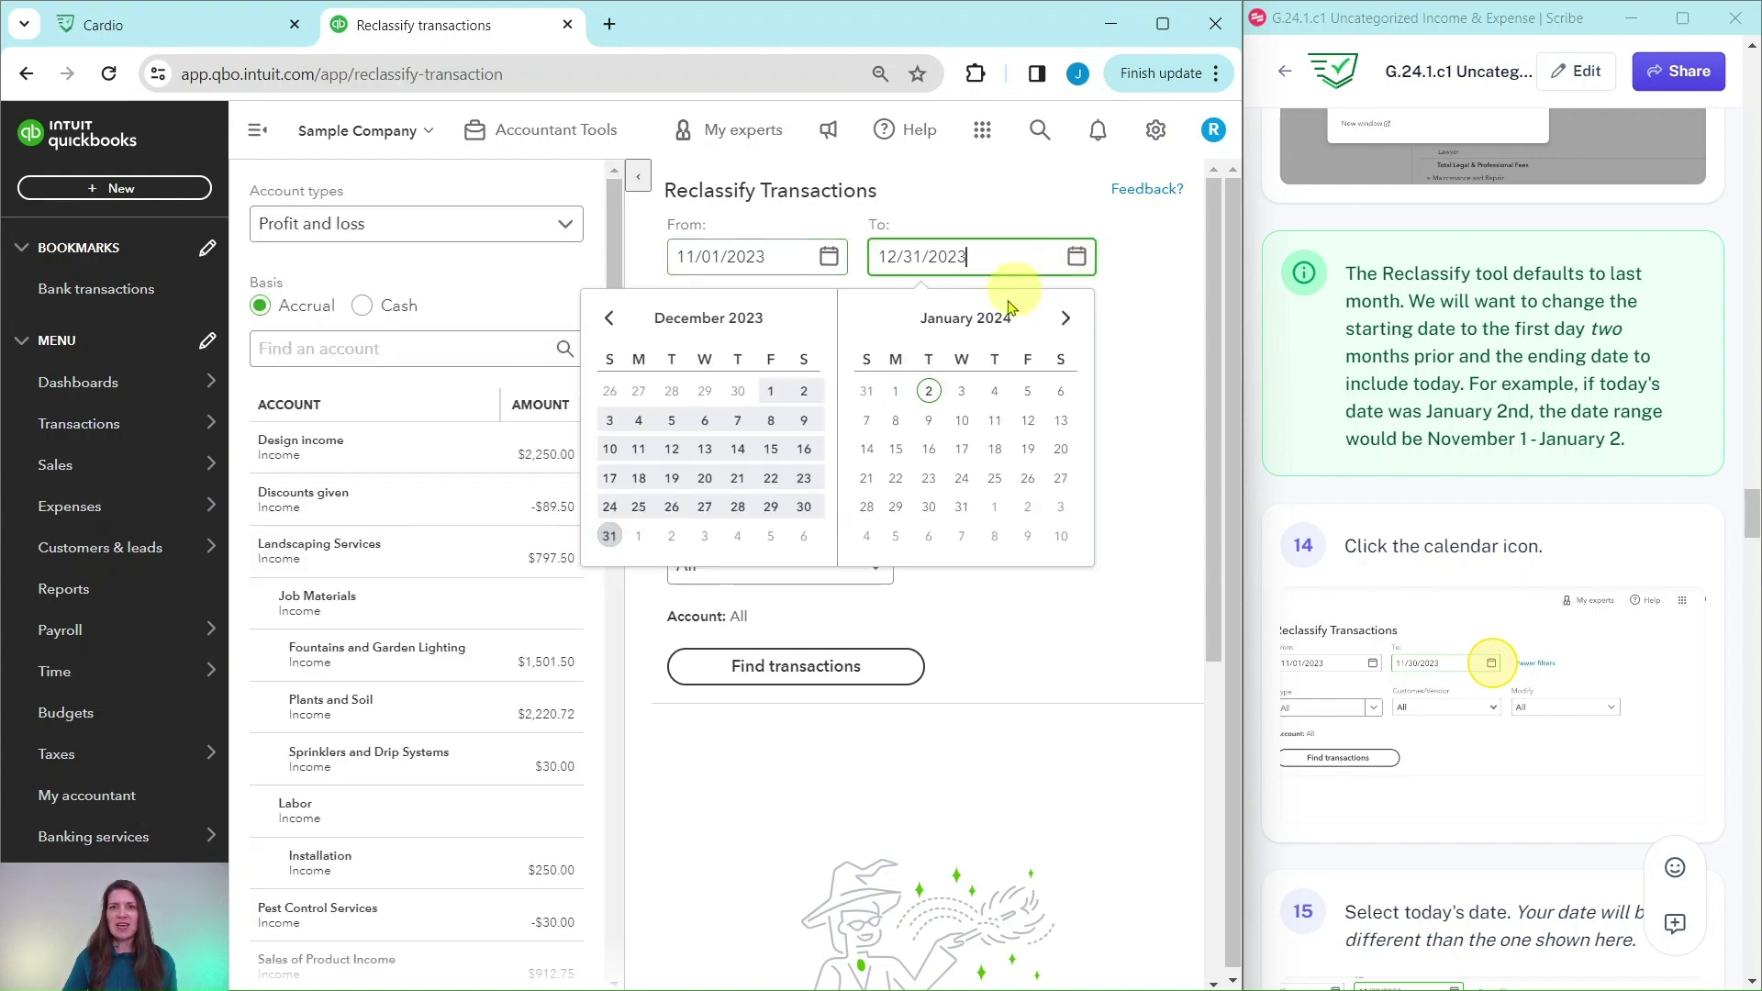
{"action": "left_click", "coordinate": [928, 394]}
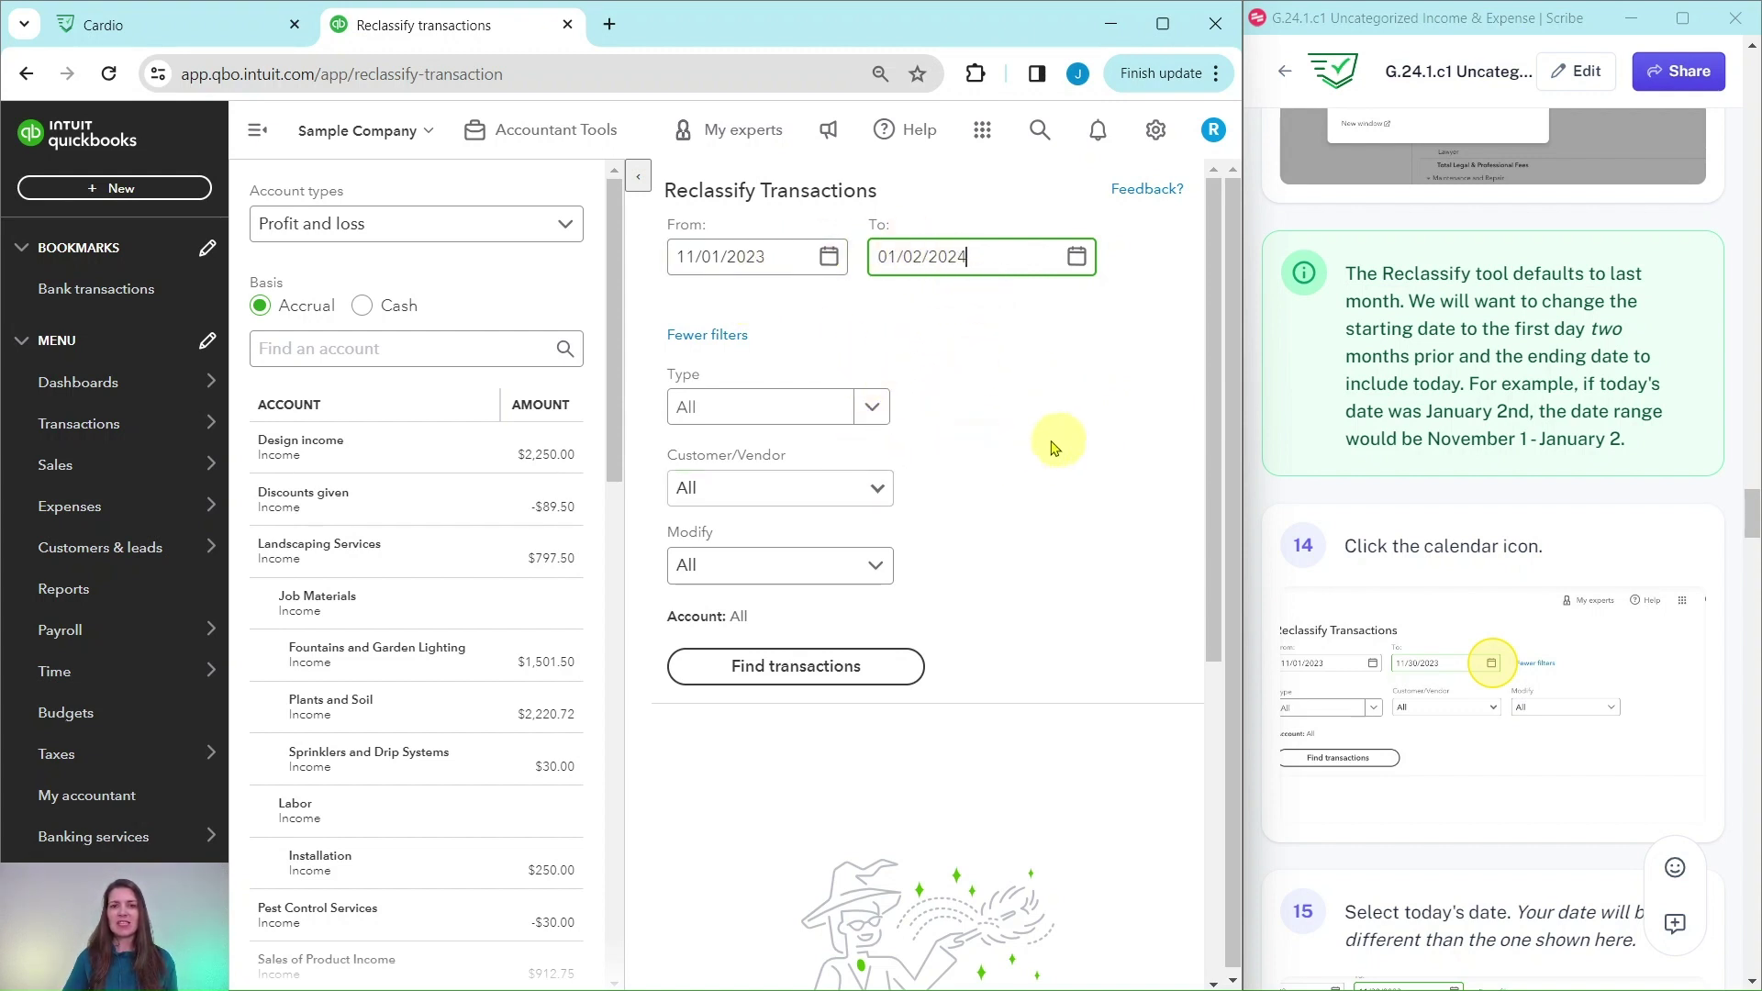
{"action": "left_click", "coordinate": [803, 677]}
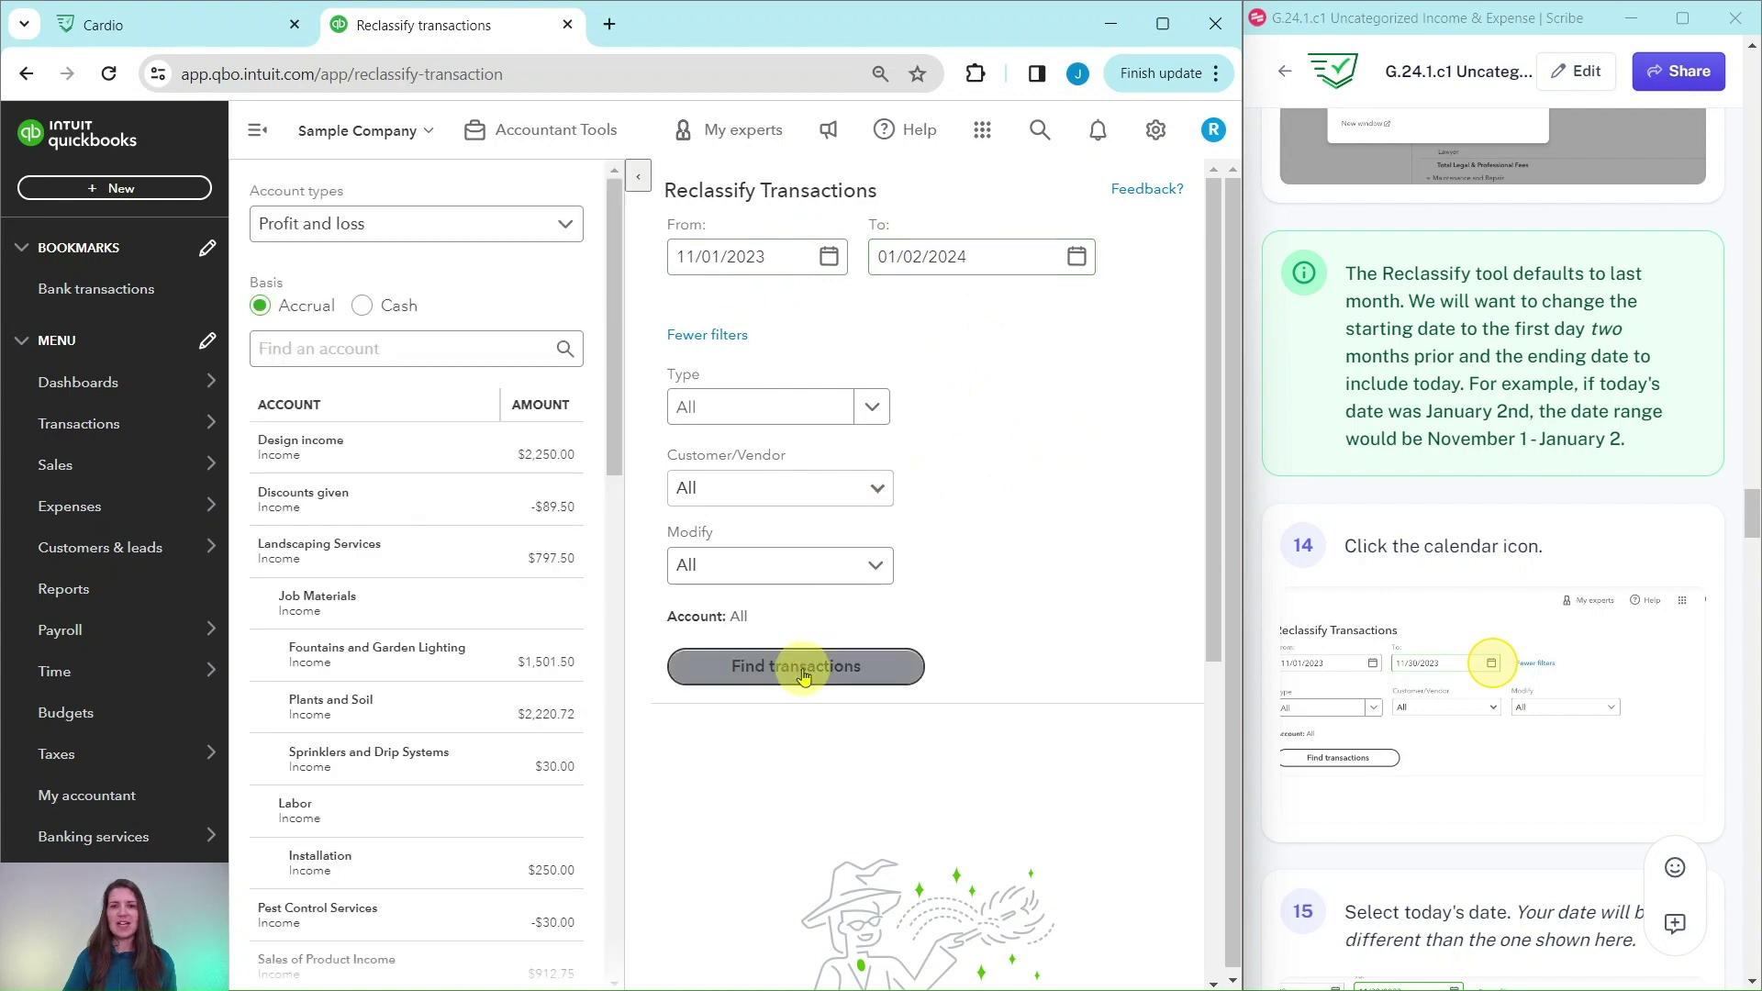
Filter the found transactions to the Uncategorized Income account and collapse the account list to widen the results
{"action": "scroll", "coordinate": [1452, 464], "scroll_direction": "down", "scroll_amount": 4}
{"action": "scroll", "coordinate": [1453, 463], "scroll_direction": "down", "scroll_amount": 10}
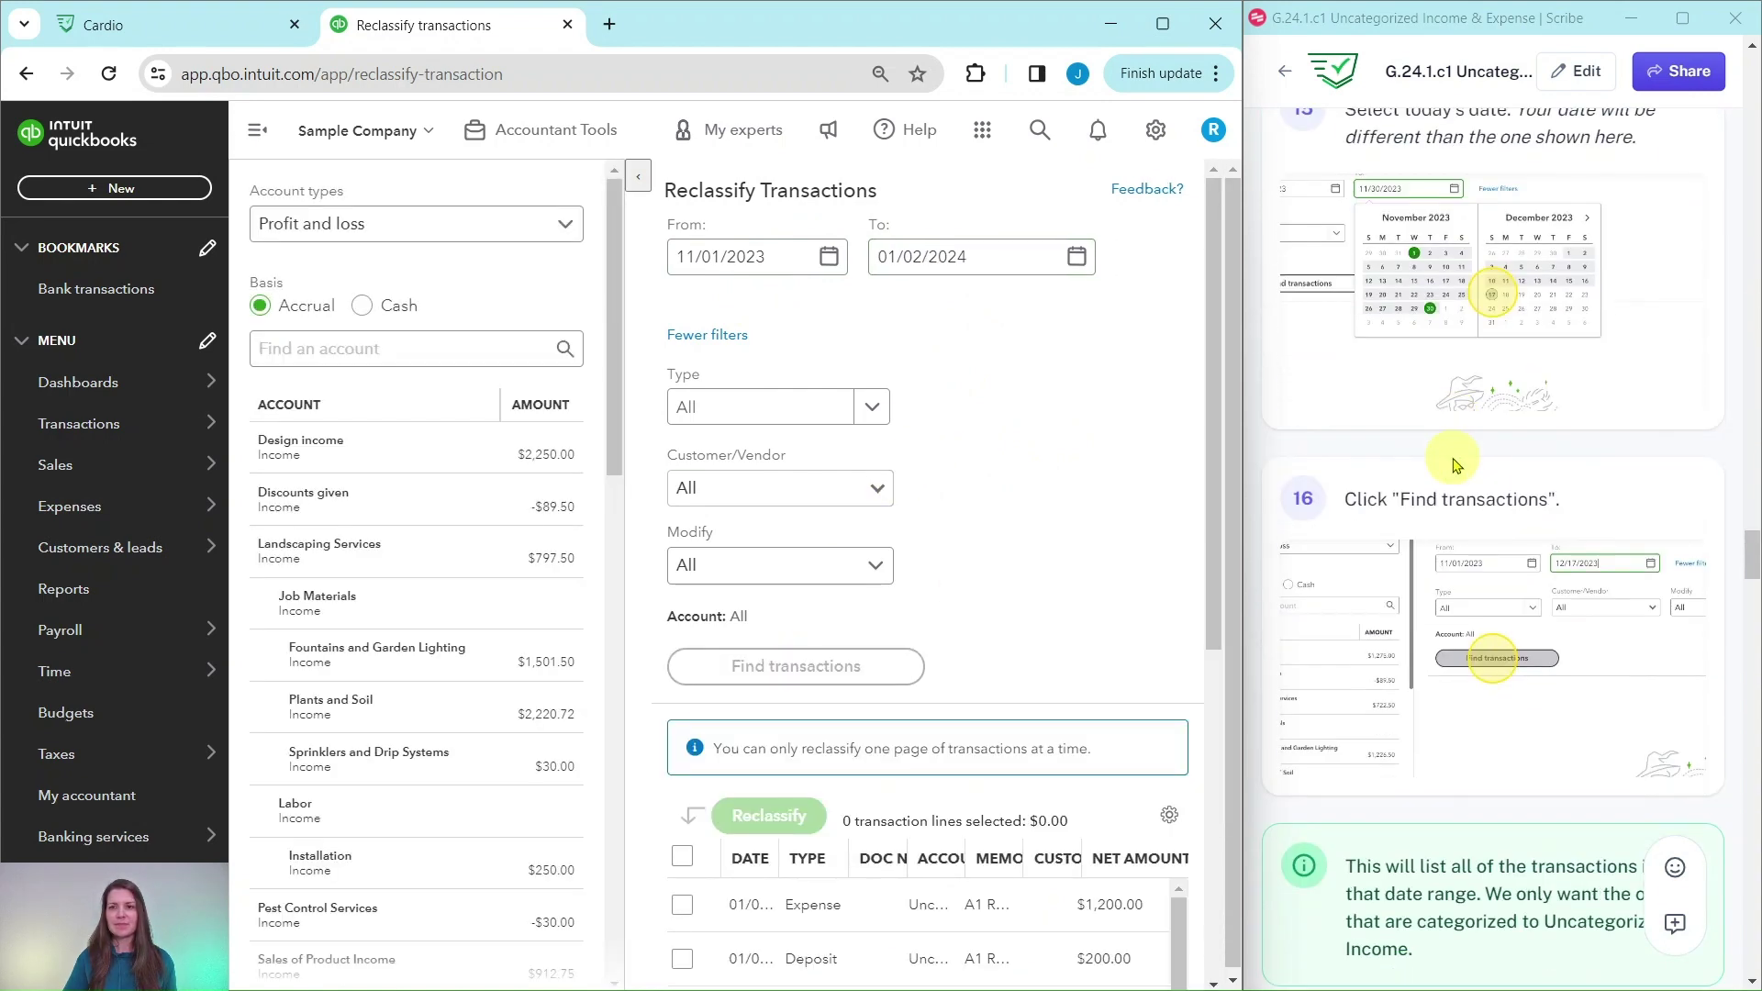
{"action": "scroll", "coordinate": [1009, 496], "scroll_direction": "down", "scroll_amount": 6}
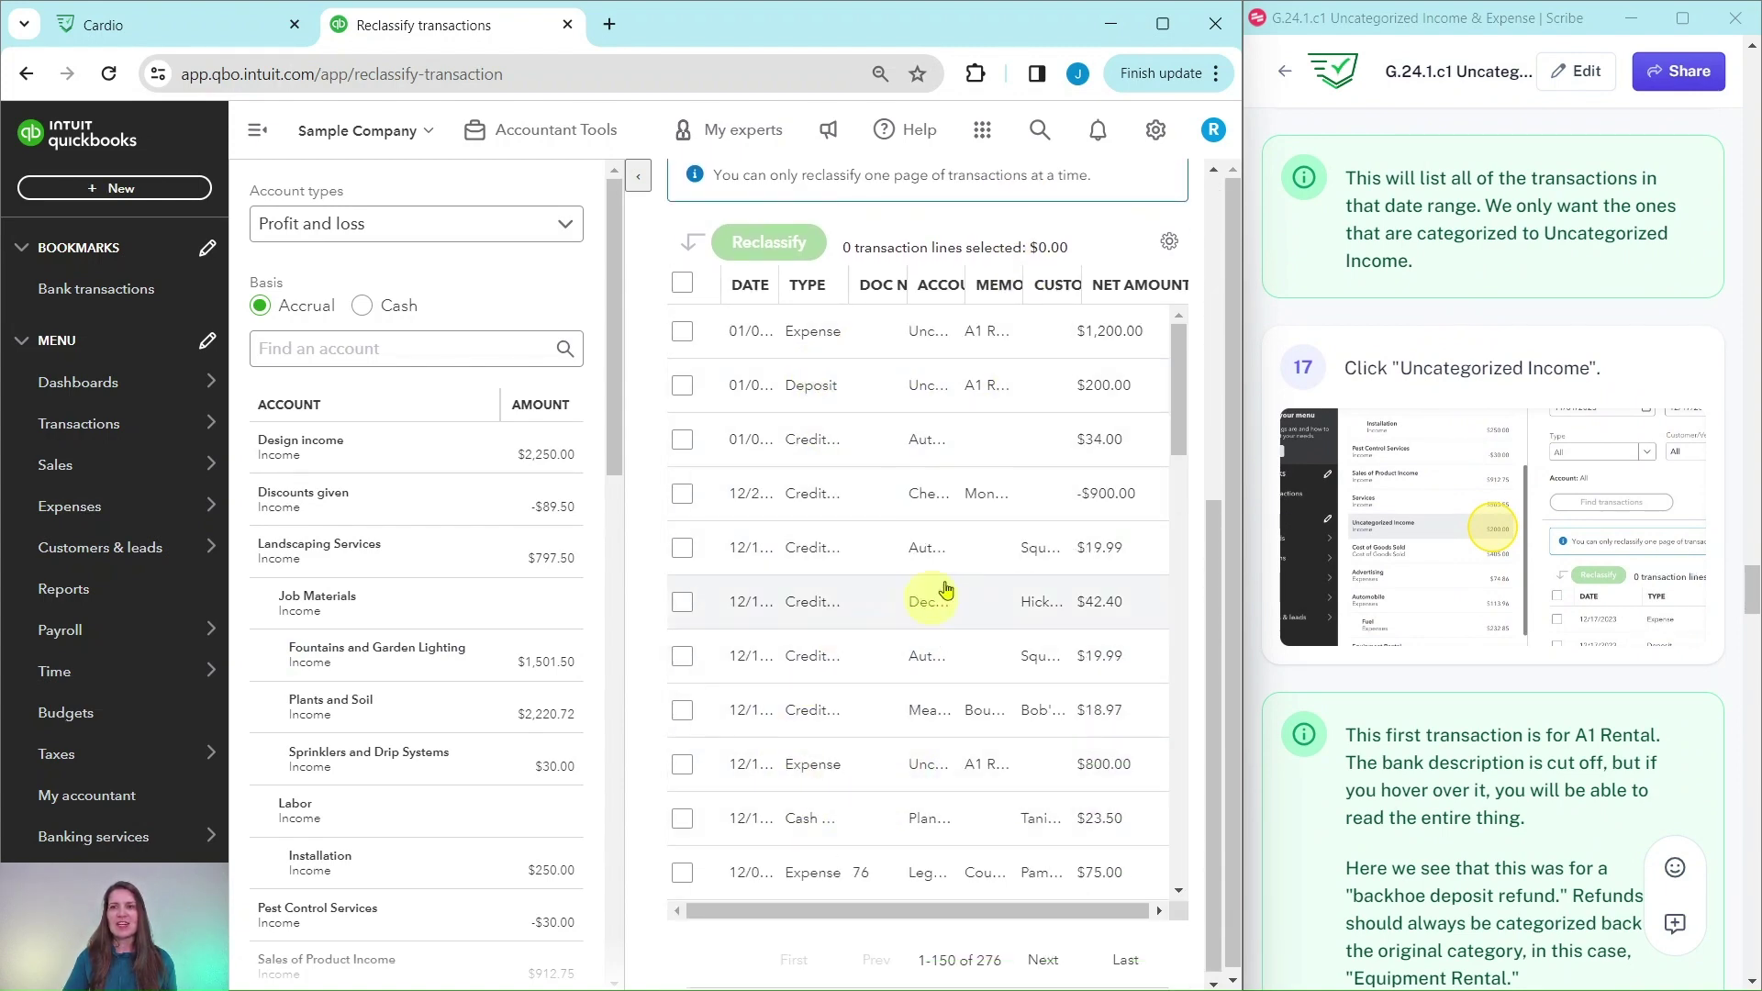
{"action": "left_click", "coordinate": [638, 181]}
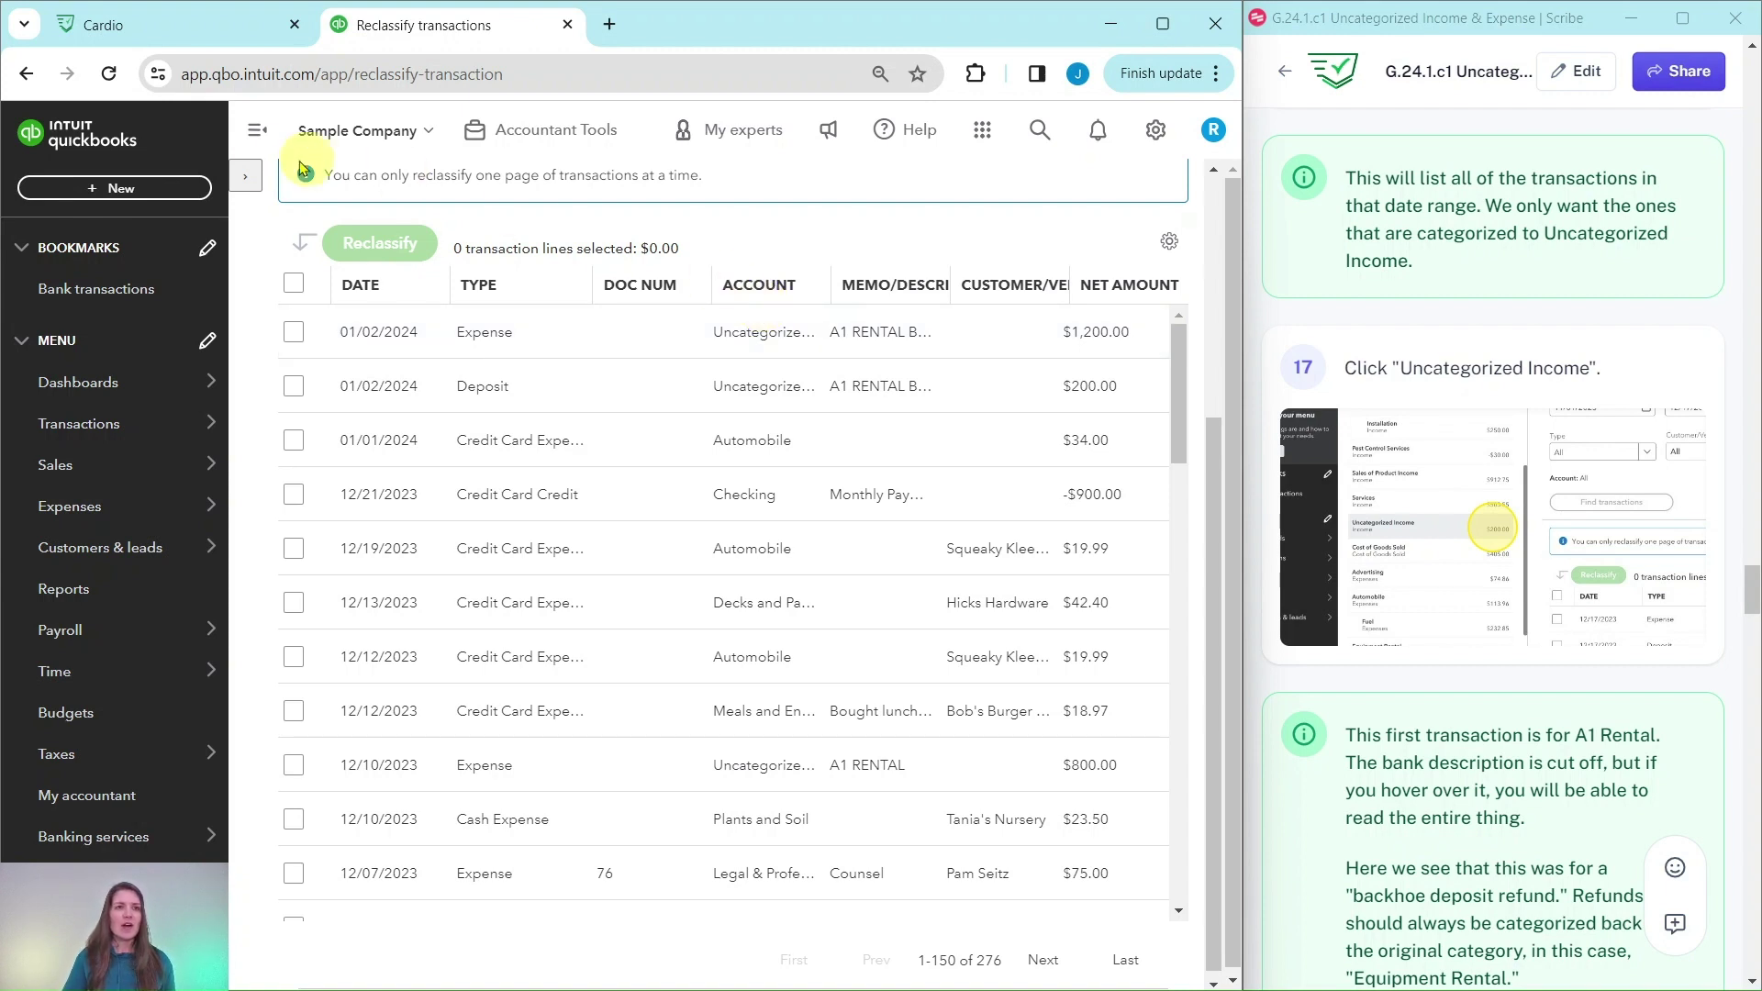
{"action": "left_click", "coordinate": [250, 180]}
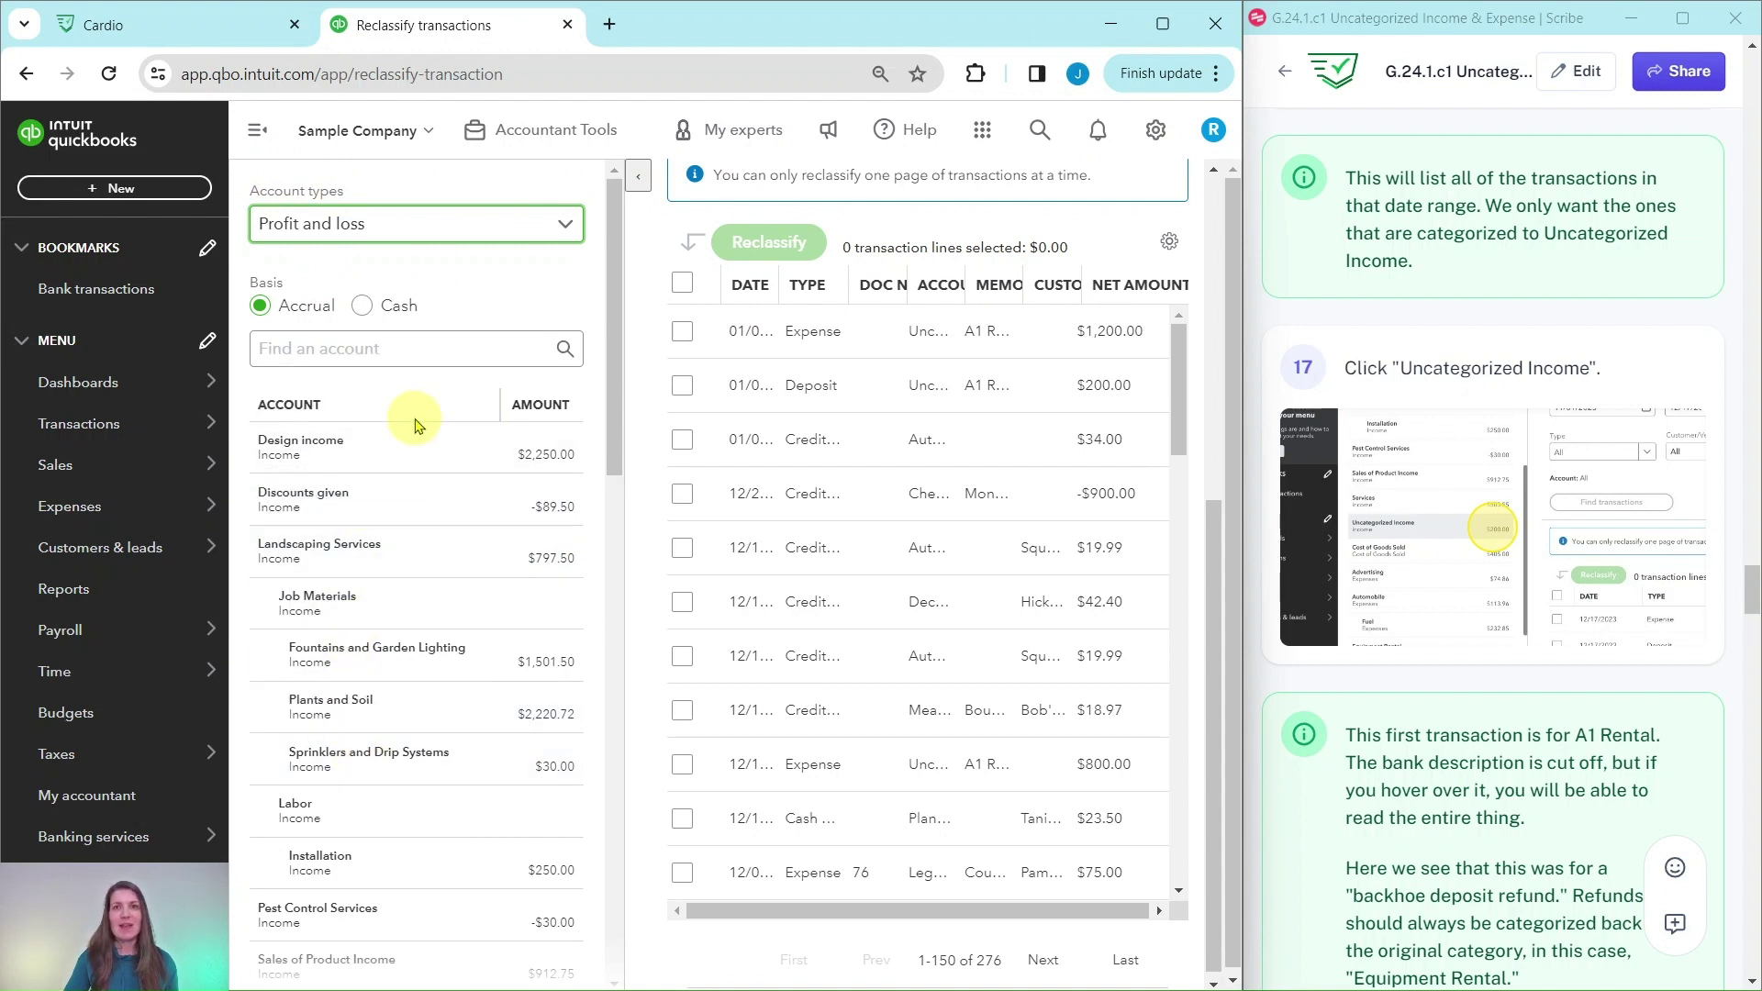
{"action": "scroll", "coordinate": [414, 424], "scroll_direction": "down", "scroll_amount": 6}
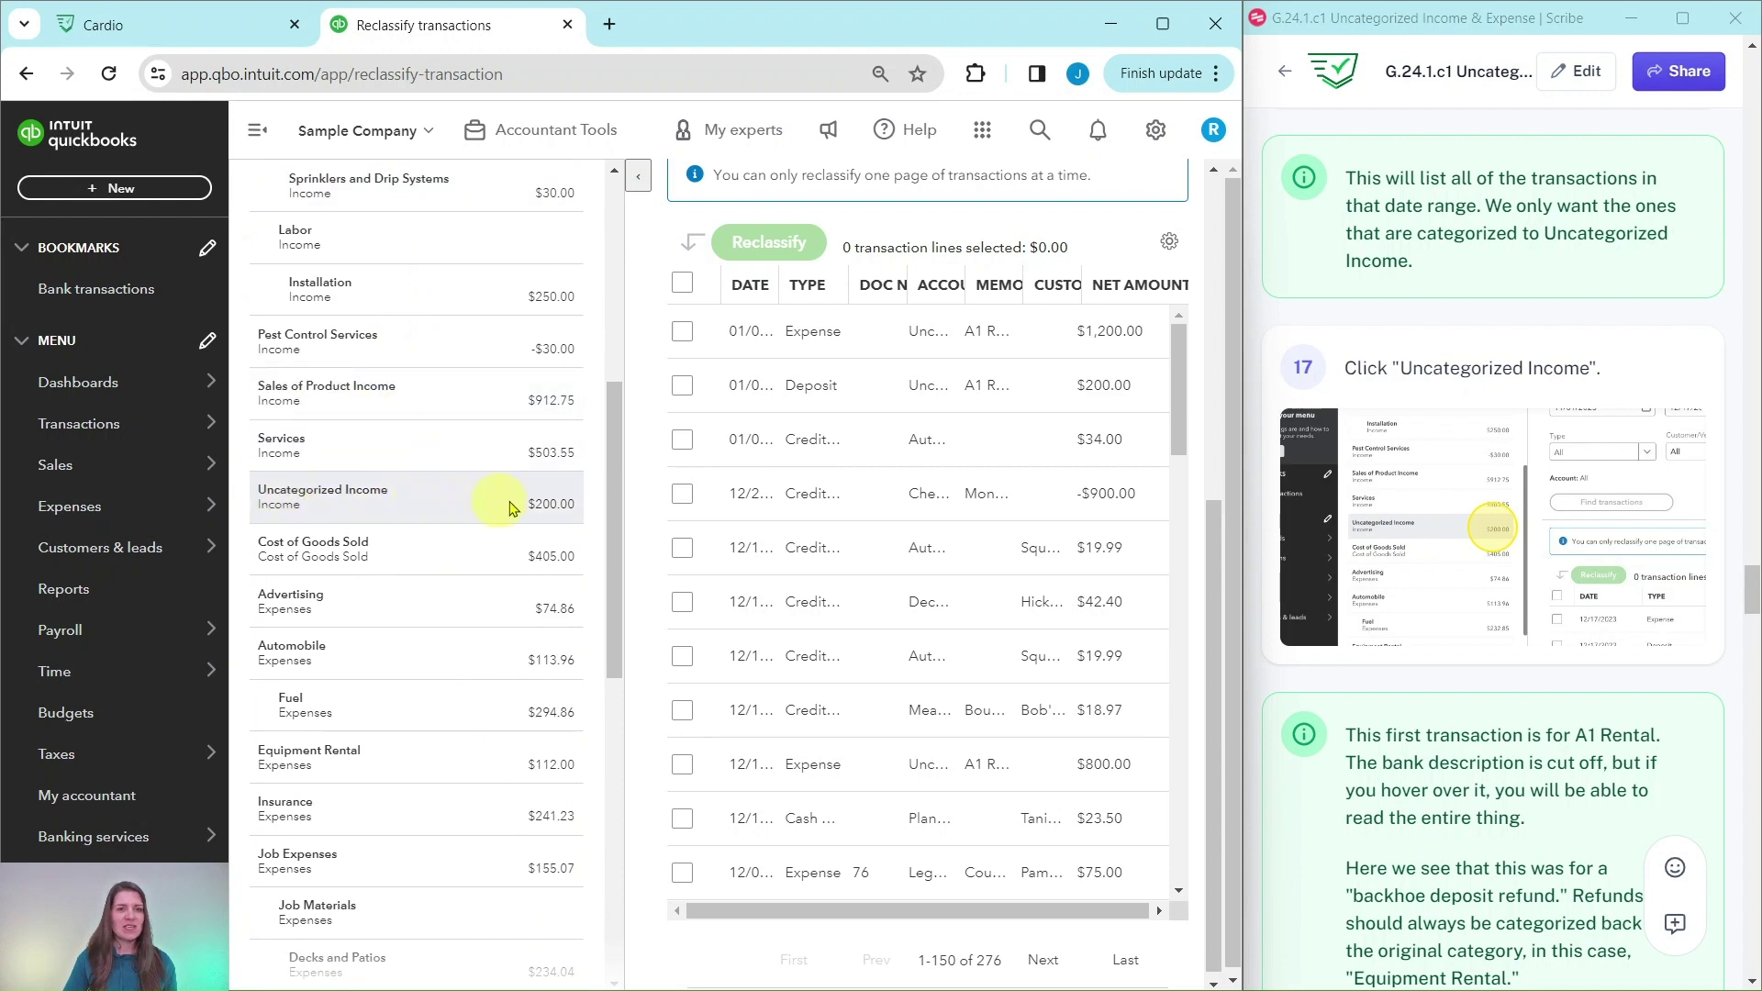
{"action": "left_click", "coordinate": [289, 494]}
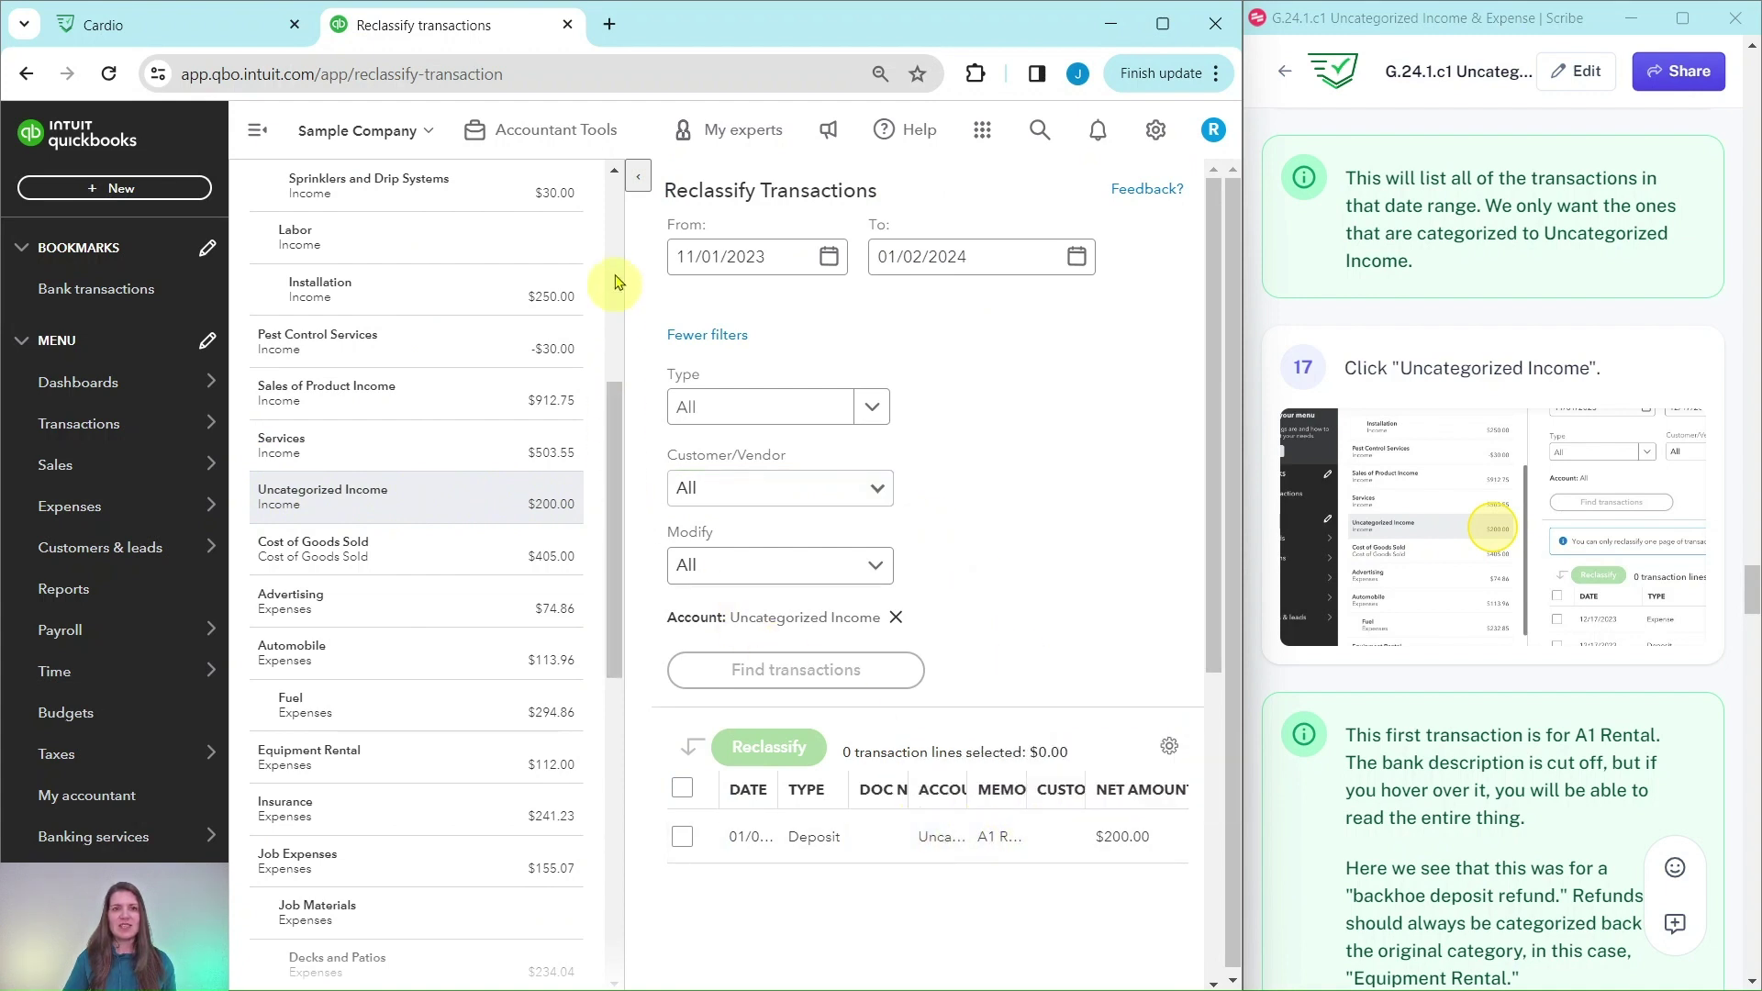
{"action": "left_click", "coordinate": [639, 175]}
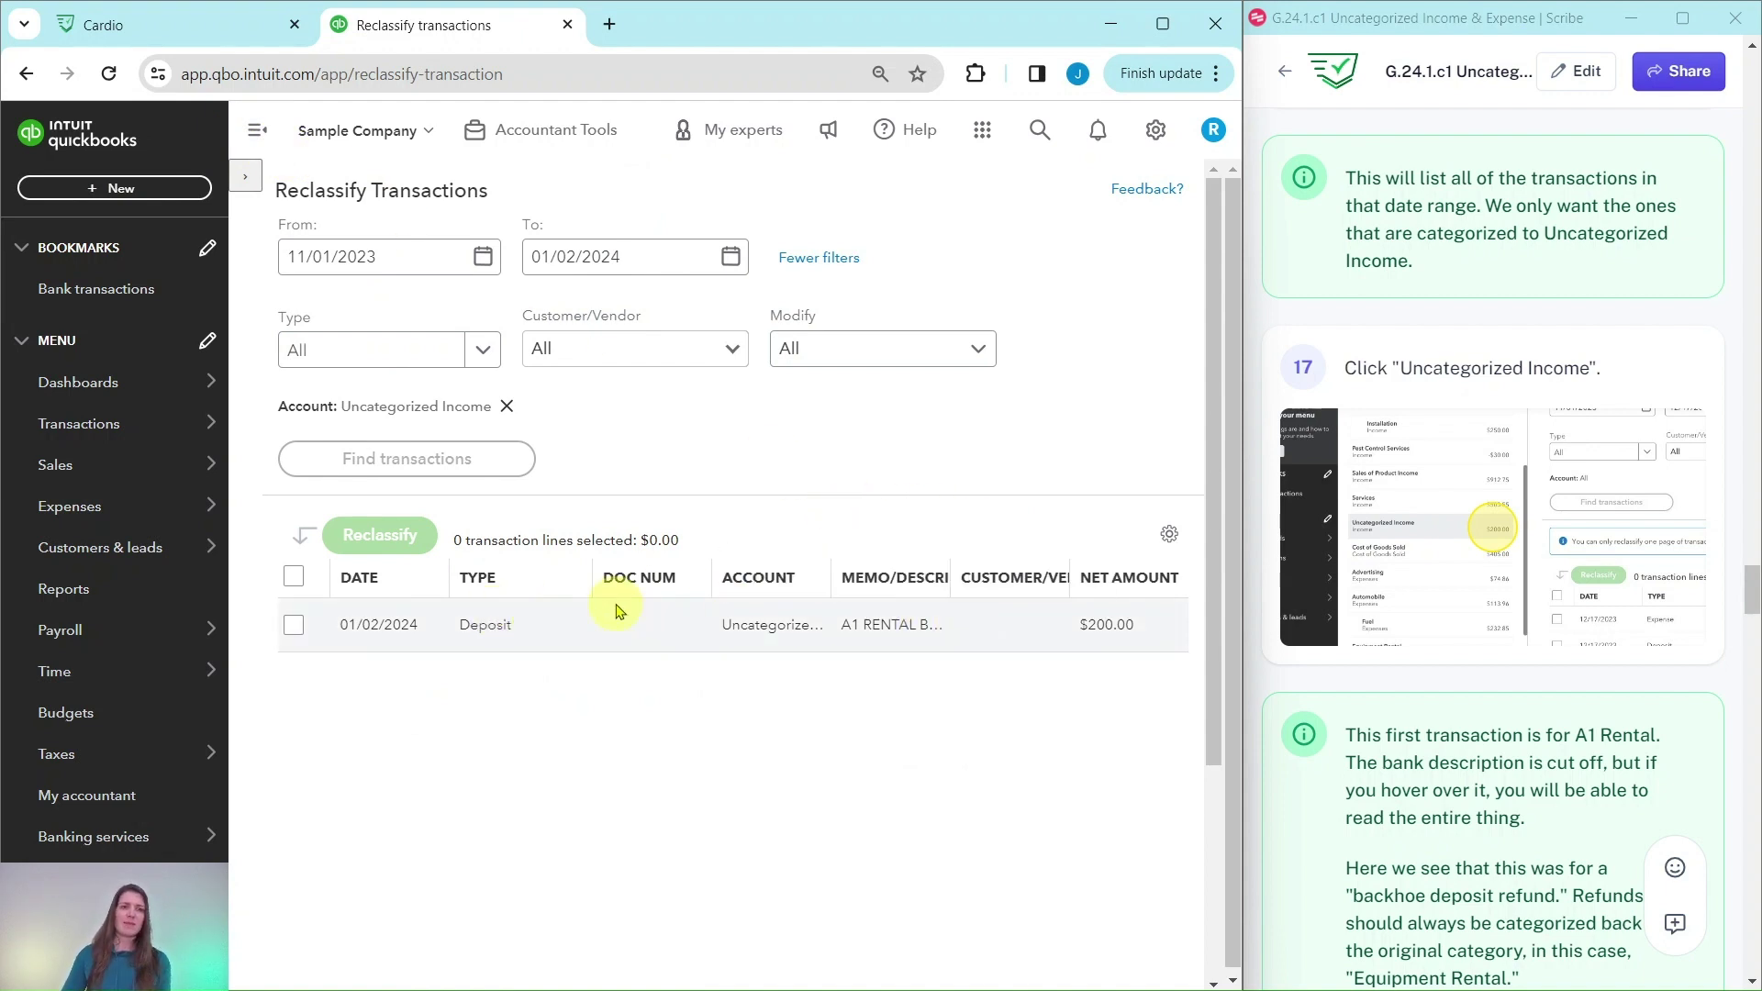
Open the $200.00 A1 Rental backhoe deposit refund and consult the guide on where to change its account
{"action": "scroll", "coordinate": [1534, 645], "scroll_direction": "down", "scroll_amount": 1}
{"action": "scroll", "coordinate": [1535, 645], "scroll_direction": "down", "scroll_amount": 4}
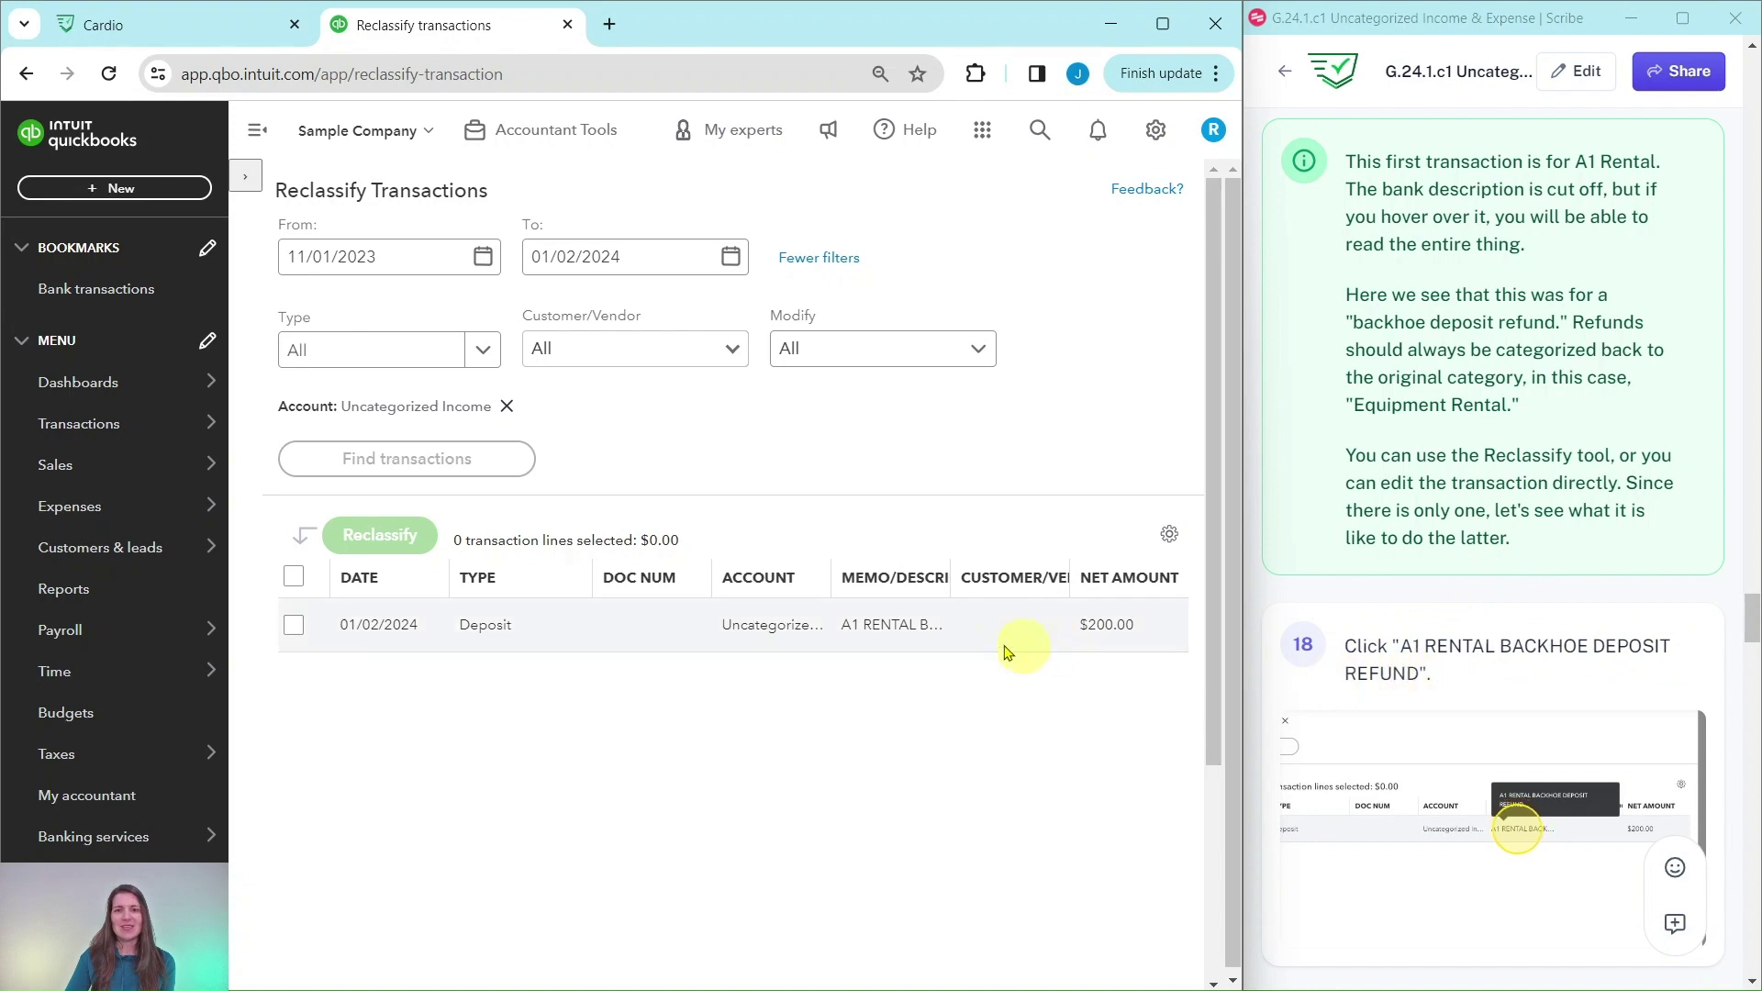
{"action": "left_click", "coordinate": [879, 634]}
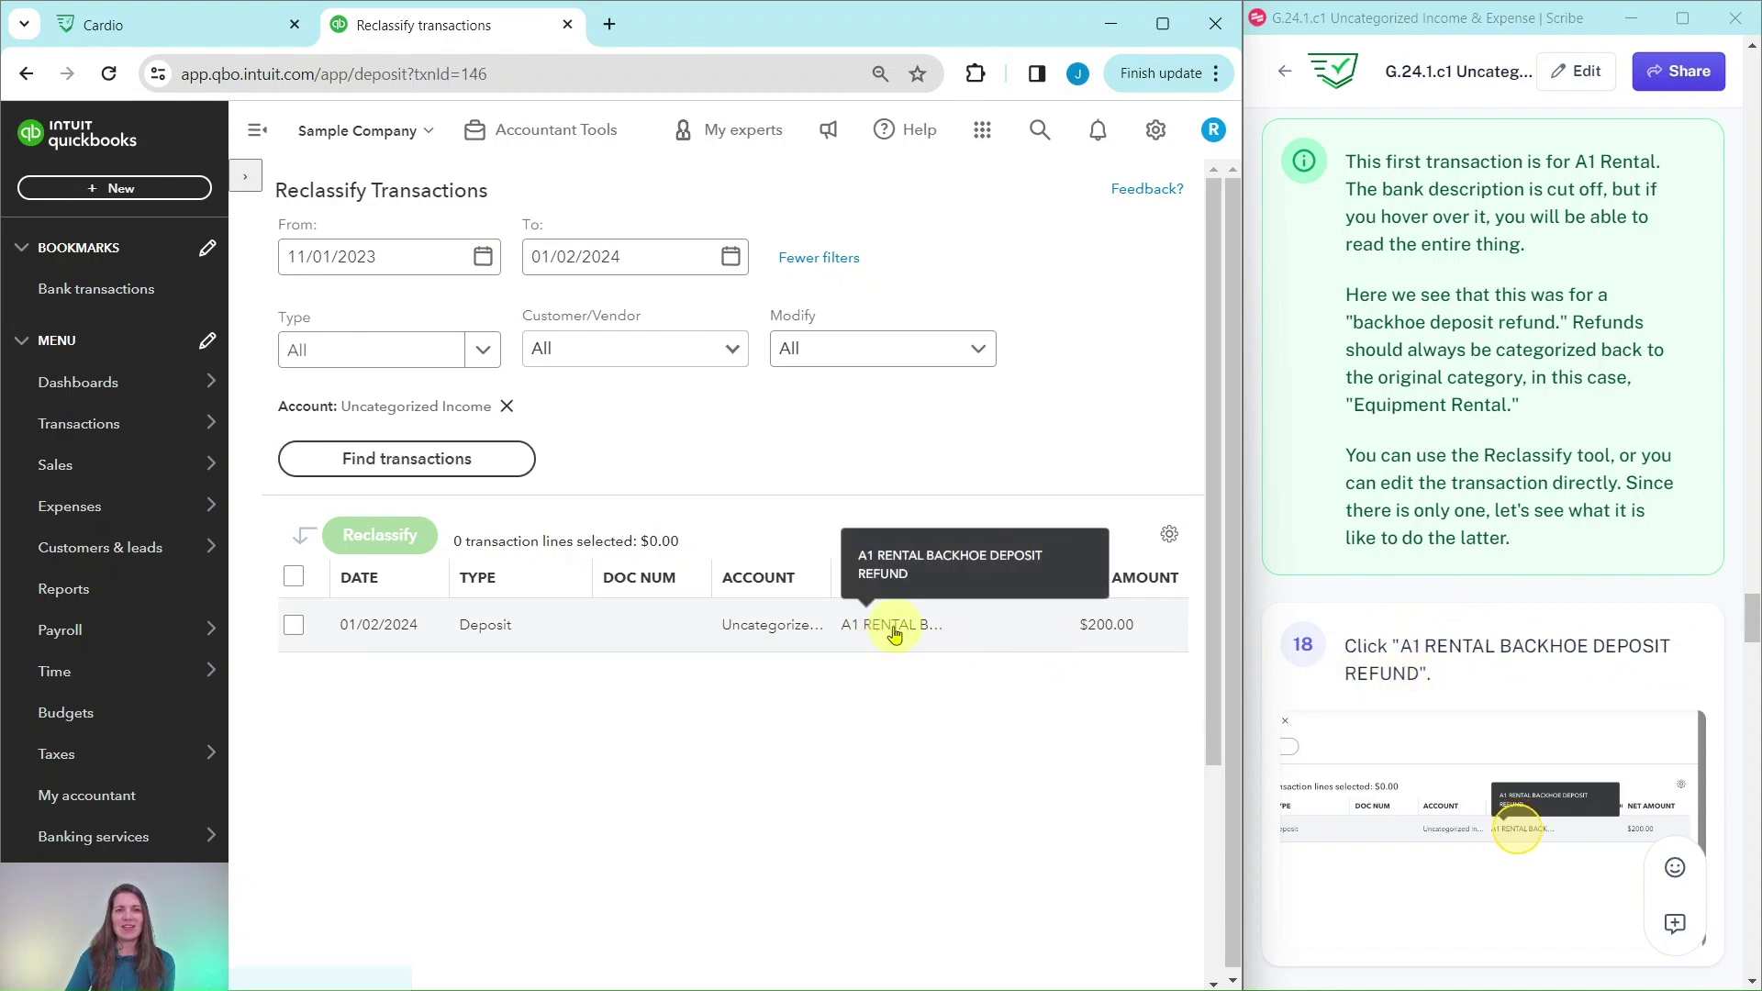
{"action": "scroll", "coordinate": [1453, 549], "scroll_direction": "down", "scroll_amount": 4}
{"action": "scroll", "coordinate": [1452, 548], "scroll_direction": "down", "scroll_amount": 5}
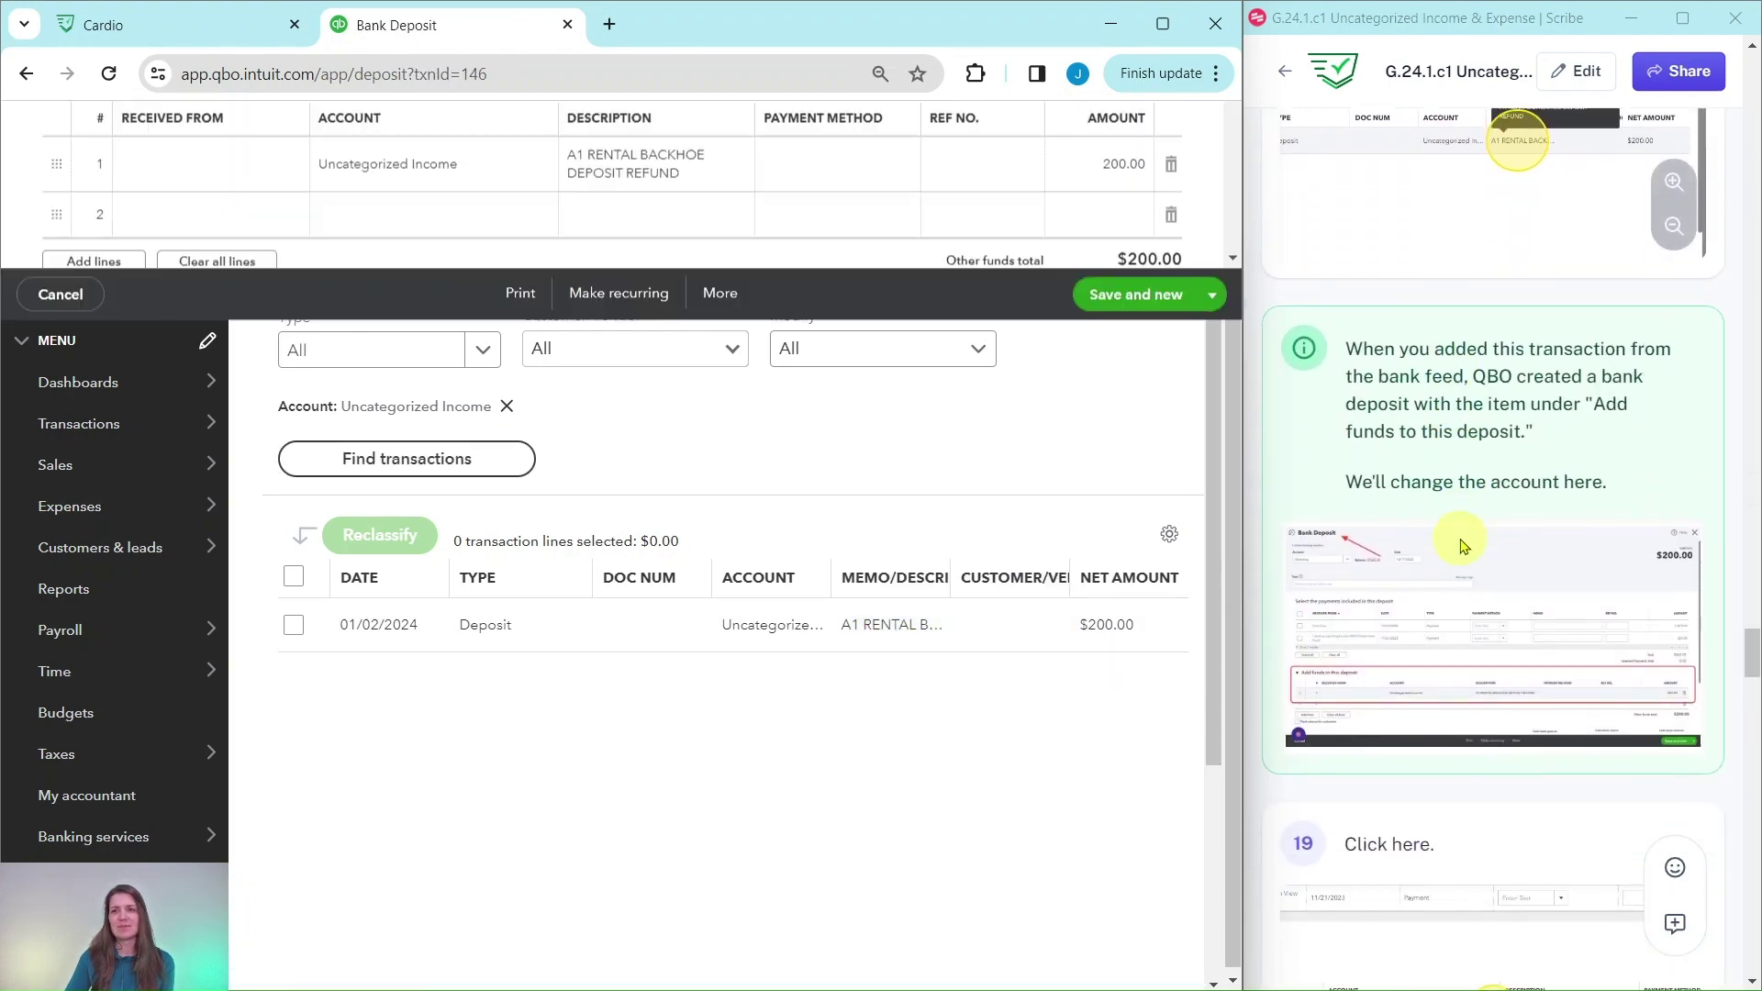
{"action": "scroll", "coordinate": [1466, 550], "scroll_direction": "up", "scroll_amount": 1}
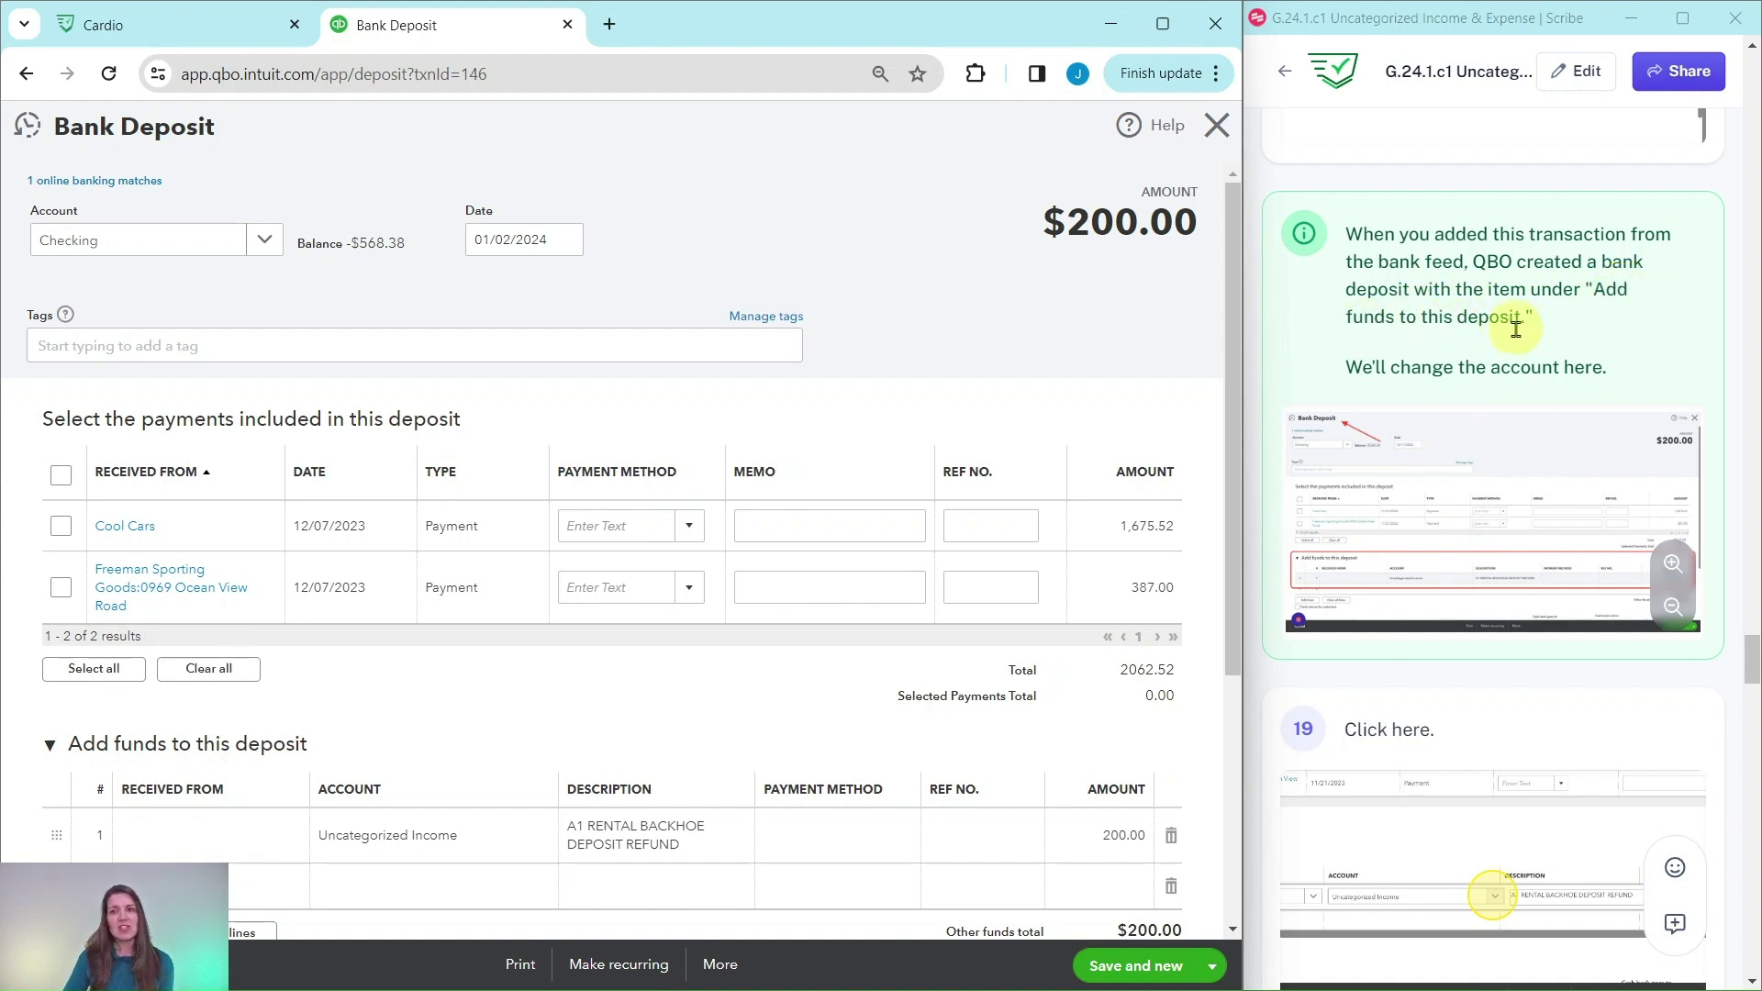
{"action": "scroll", "coordinate": [1494, 700], "scroll_direction": "down", "scroll_amount": 4}
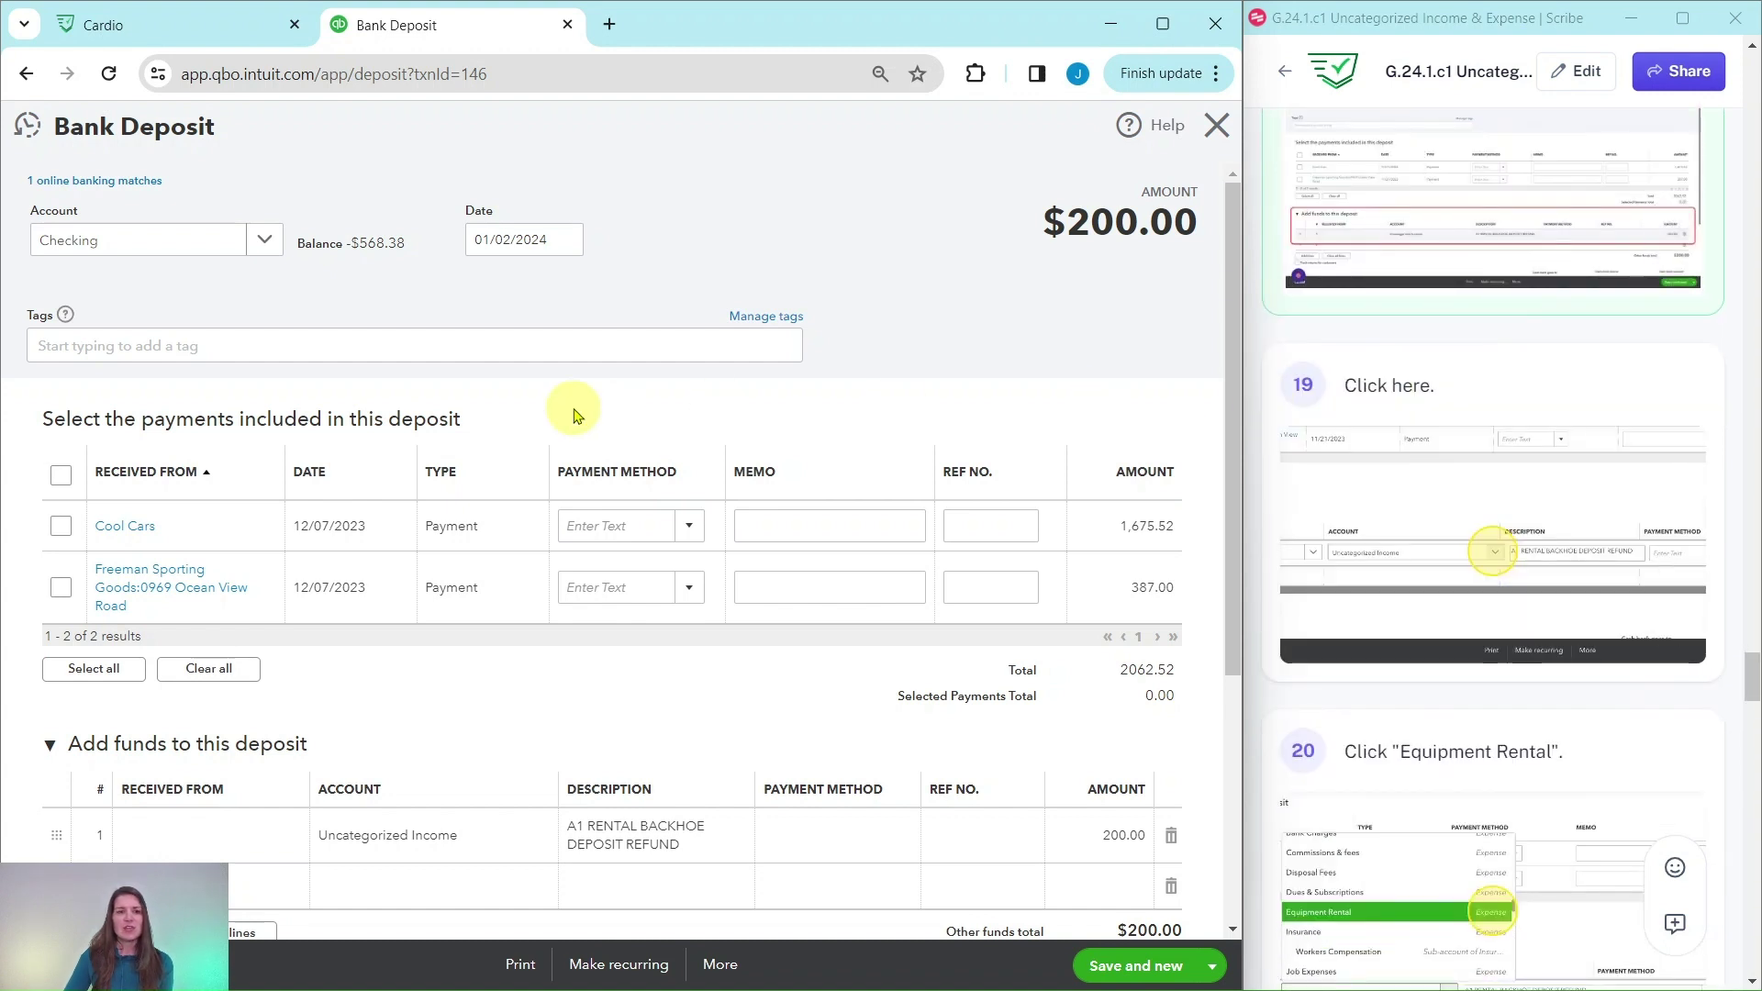
Change the account of the A1 Rental backhoe deposit refund line under the deposit's added funds to Equipment Rental
{"action": "scroll", "coordinate": [716, 486], "scroll_direction": "down", "scroll_amount": 2}
{"action": "scroll", "coordinate": [727, 481], "scroll_direction": "down", "scroll_amount": 2}
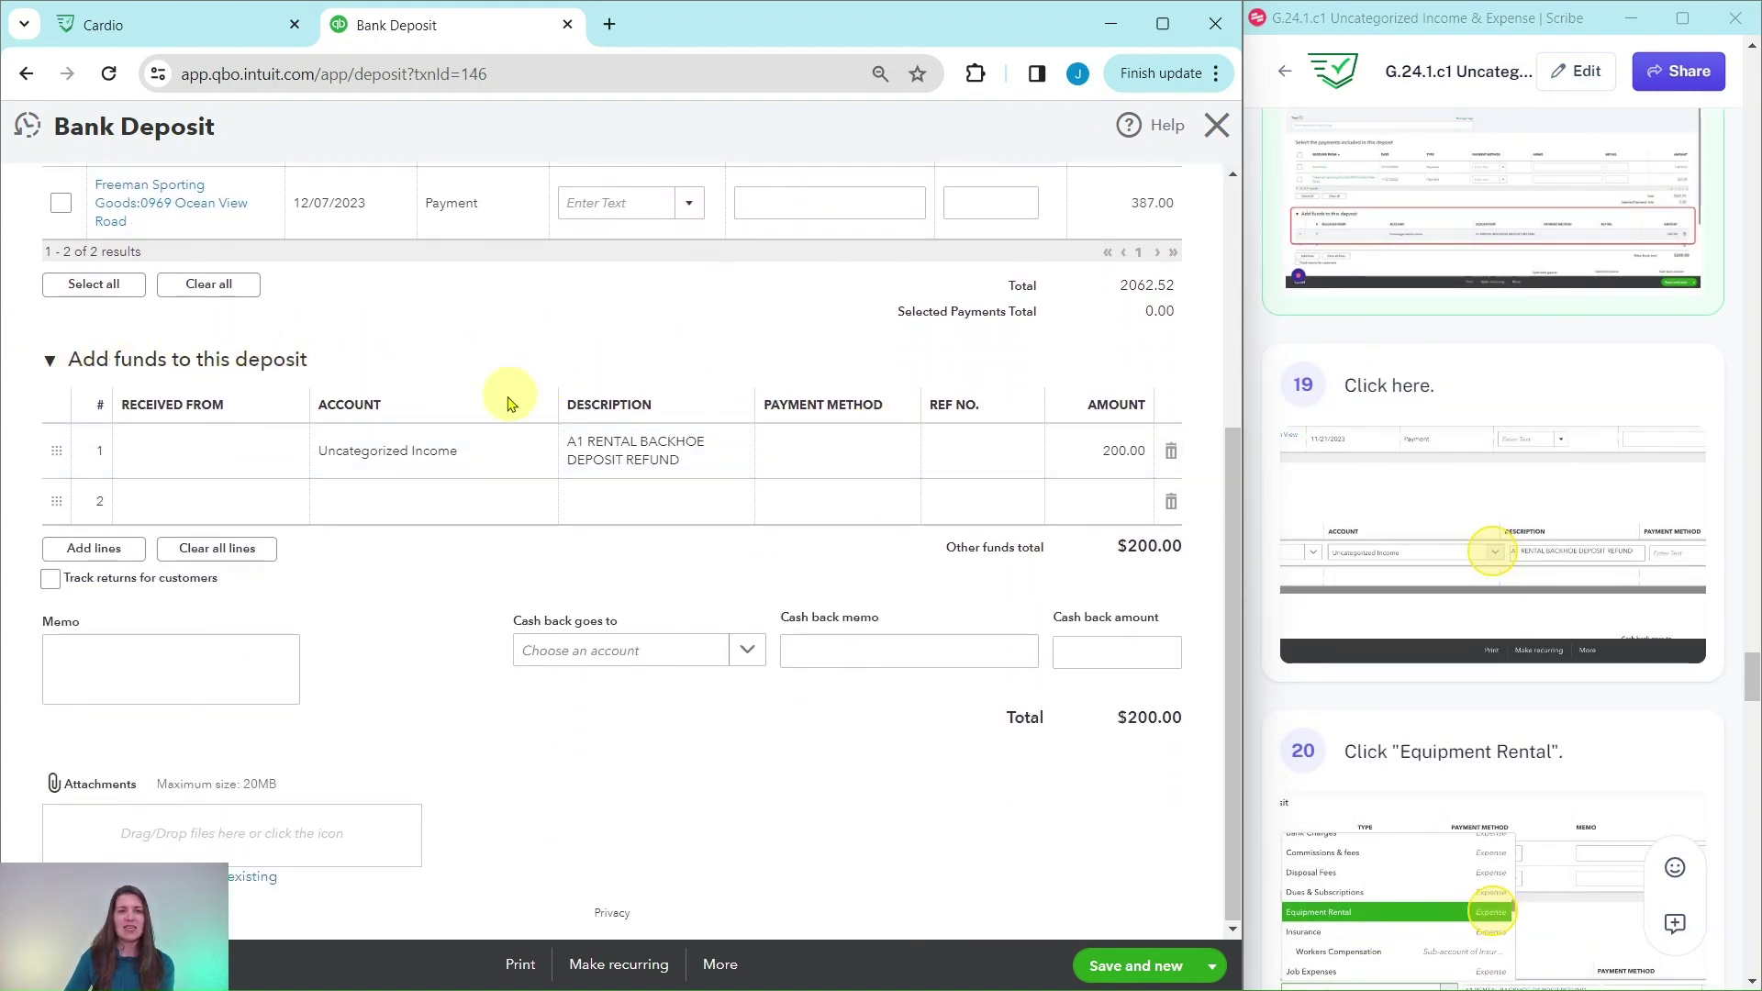
{"action": "left_click", "coordinate": [406, 460]}
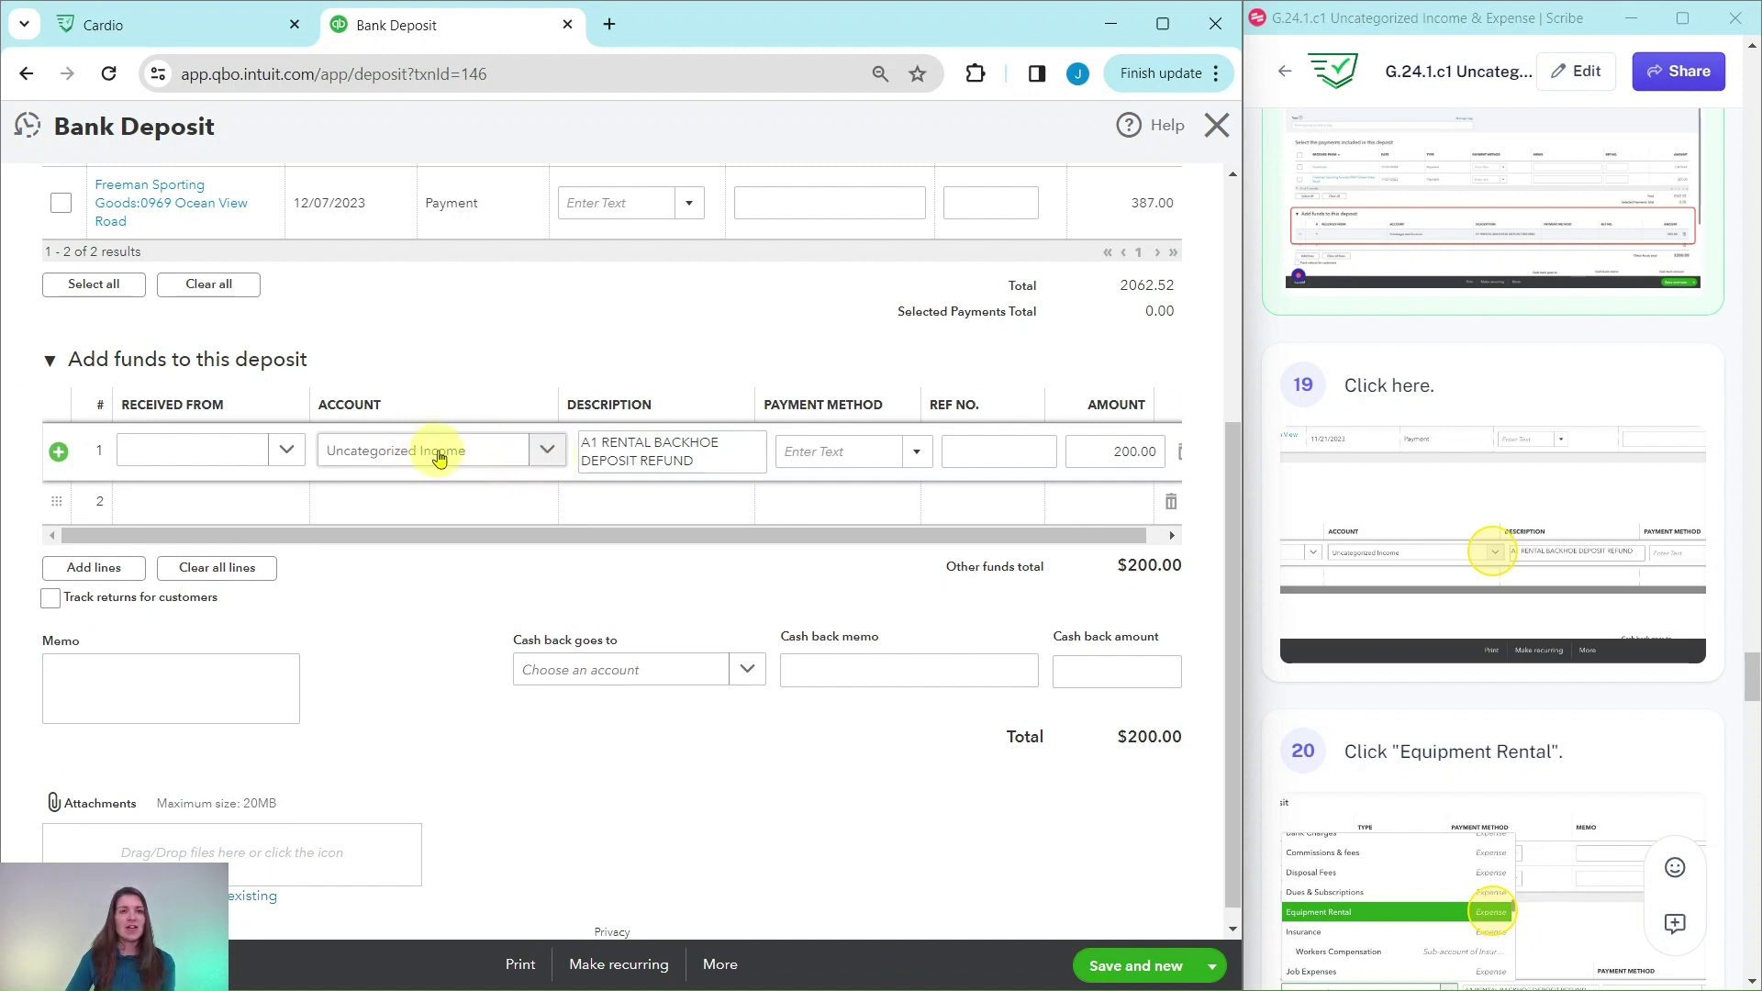
{"action": "left_click", "coordinate": [551, 452]}
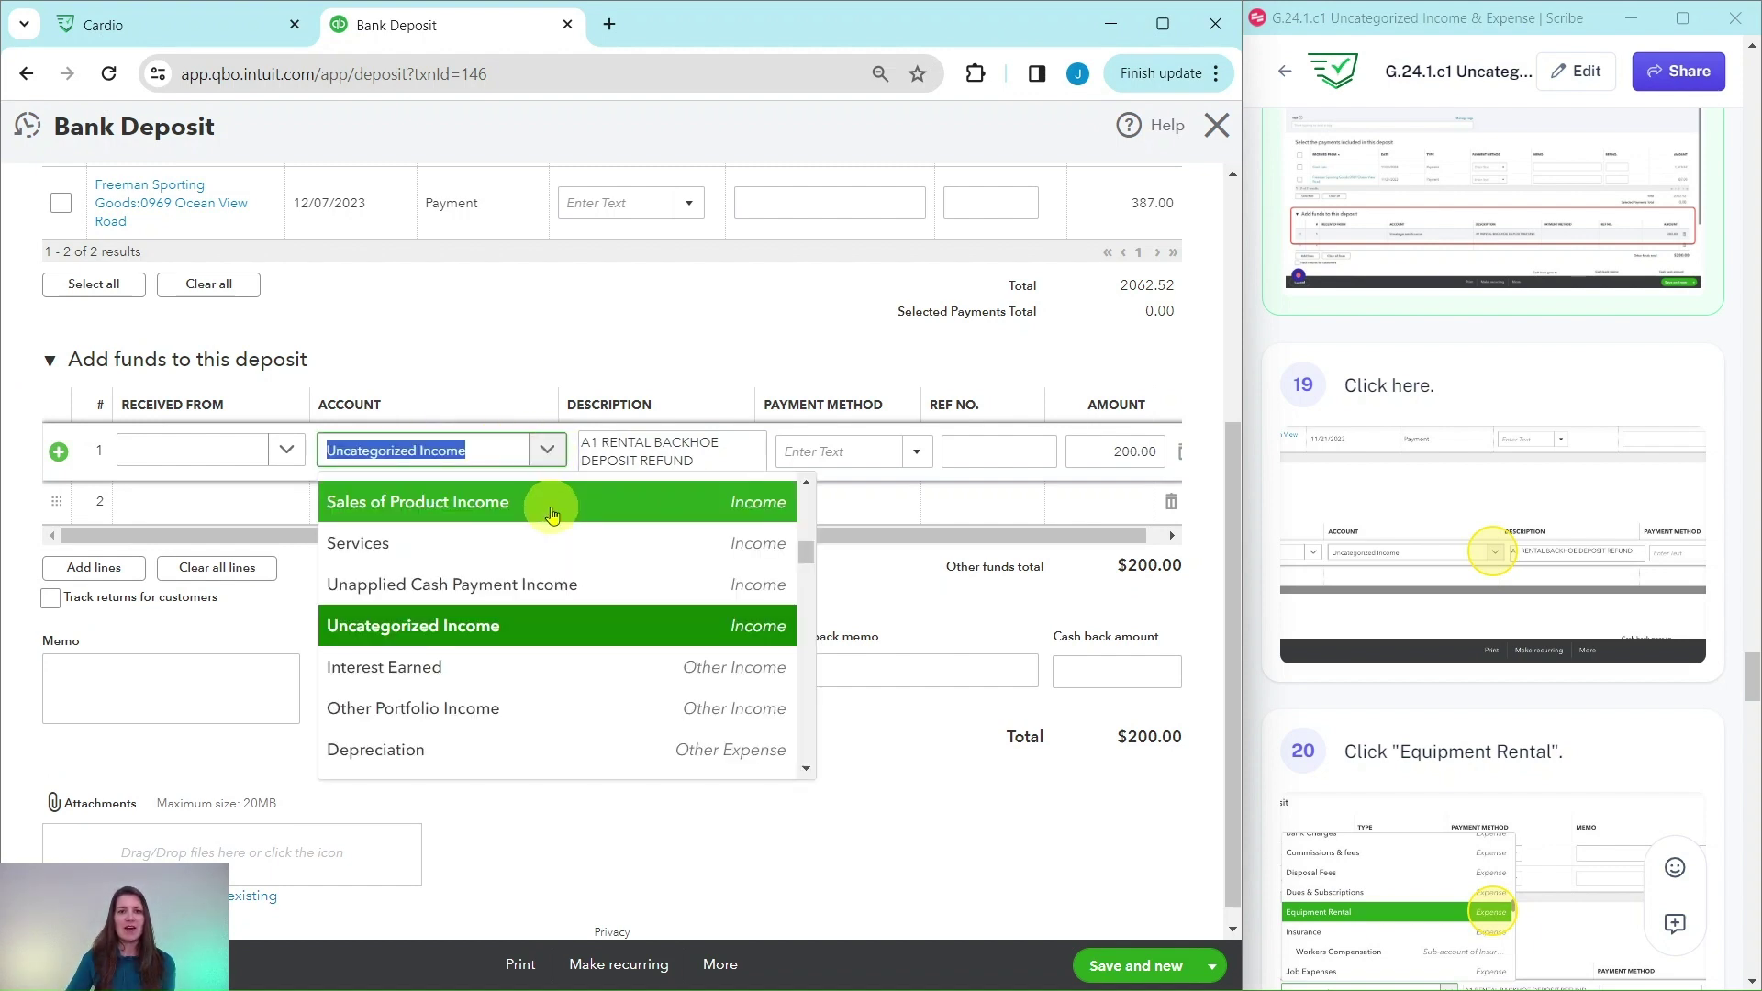
{"action": "scroll", "coordinate": [569, 547], "scroll_direction": "down", "scroll_amount": 1}
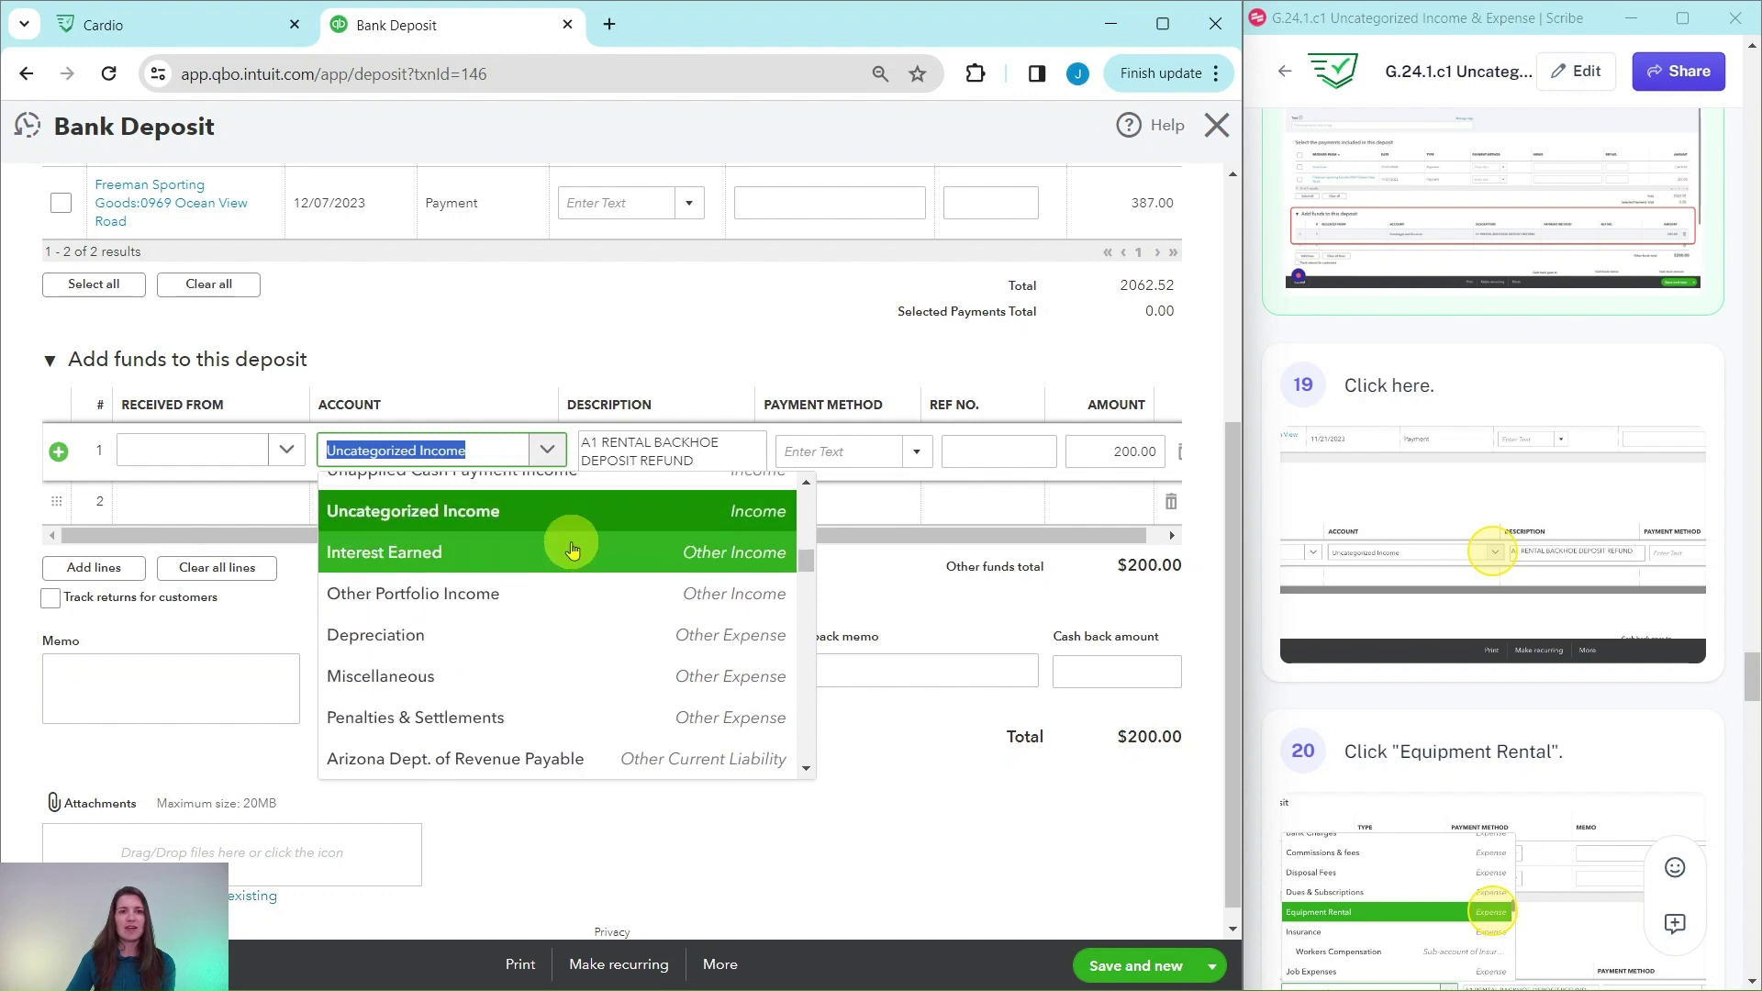
{"action": "scroll", "coordinate": [569, 549], "scroll_direction": "down", "scroll_amount": 1}
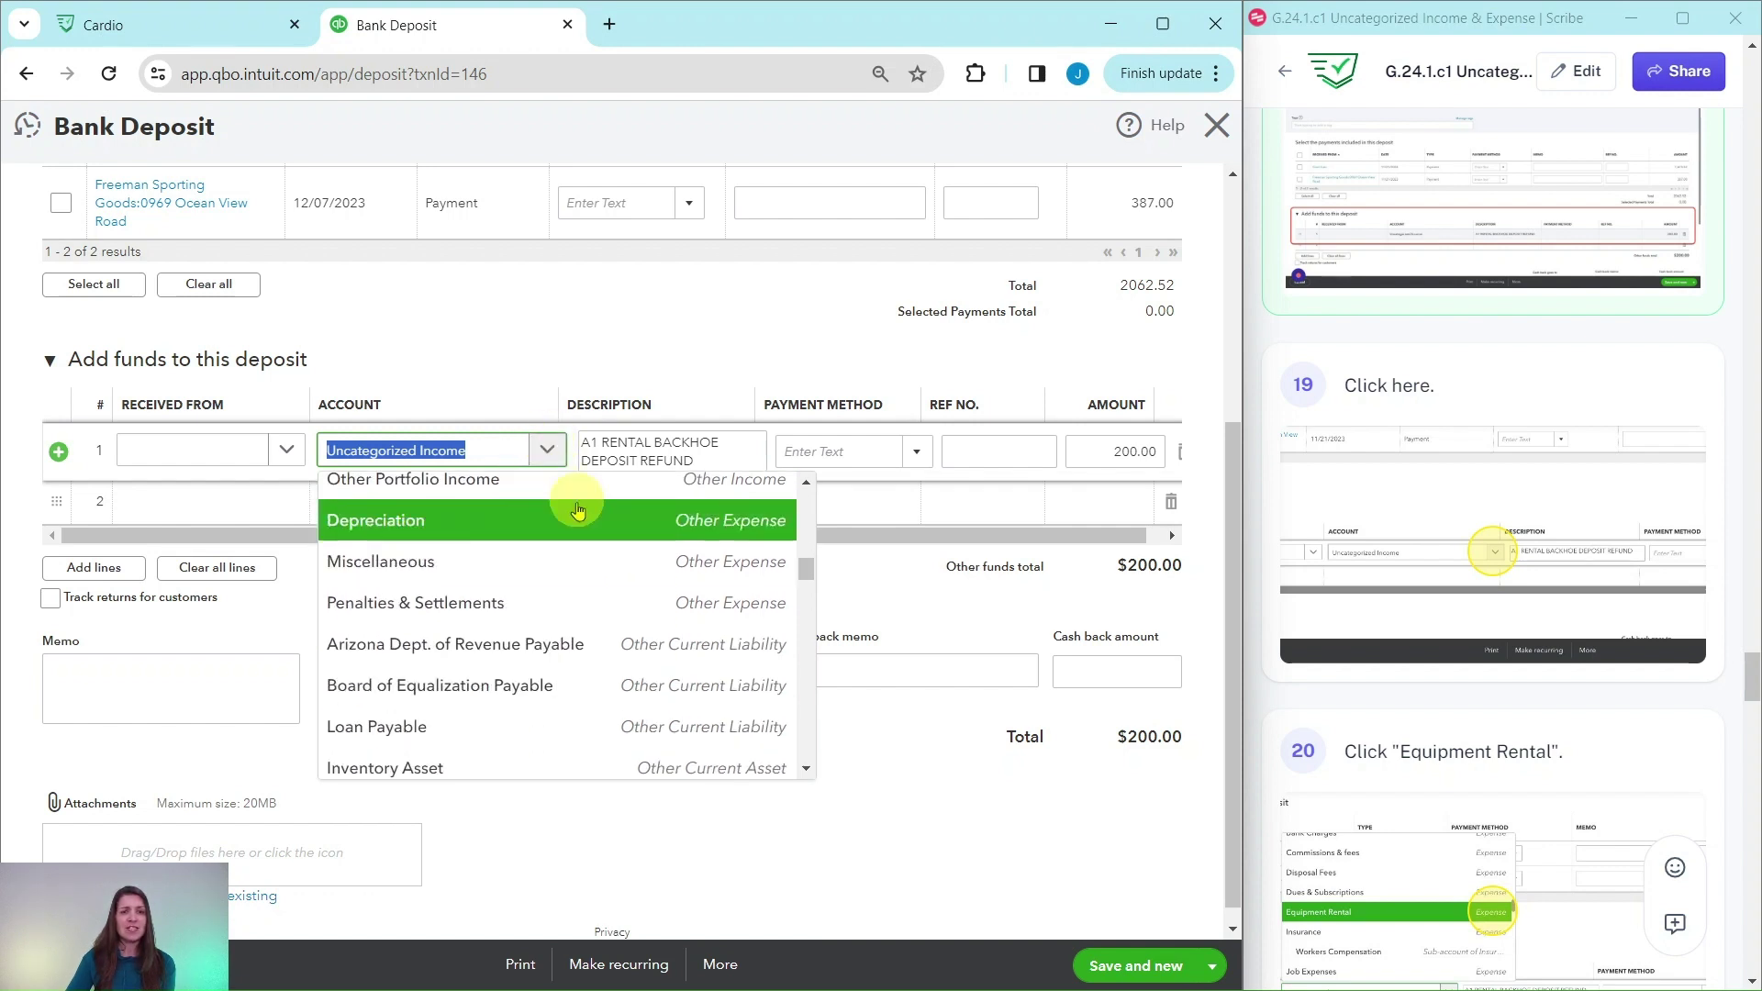
{"action": "scroll", "coordinate": [561, 583], "scroll_direction": "down", "scroll_amount": 5}
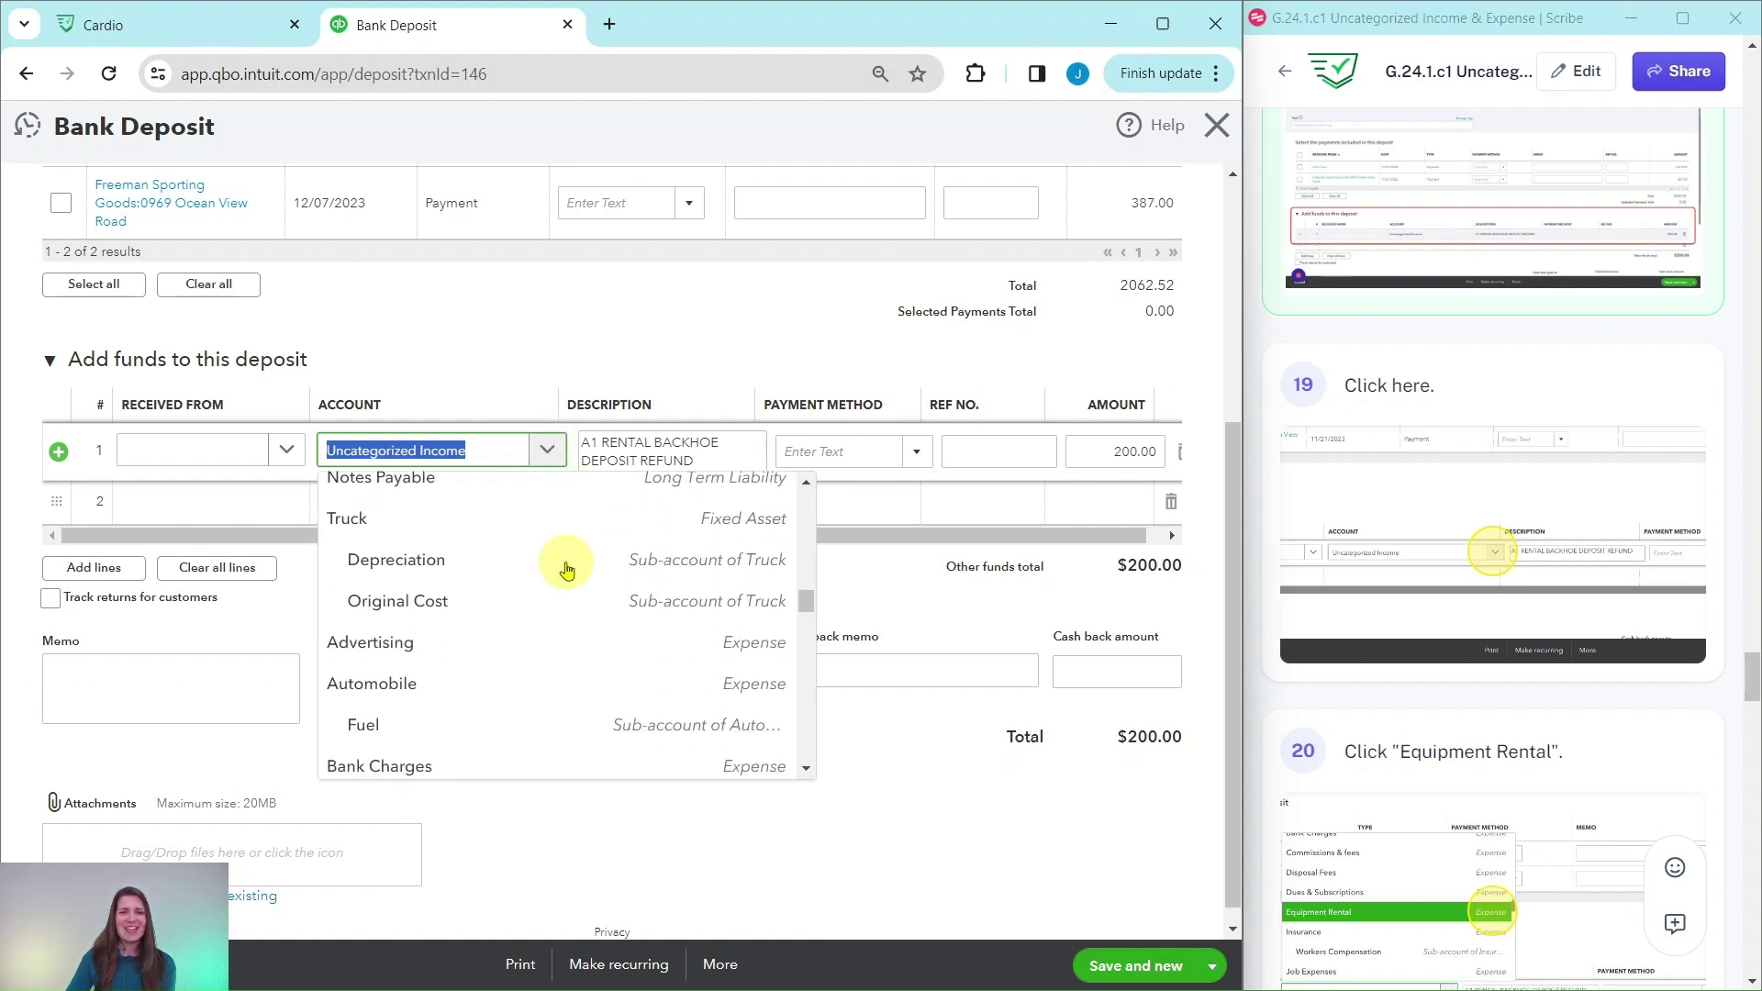
{"action": "scroll", "coordinate": [567, 570], "scroll_direction": "down", "scroll_amount": 1}
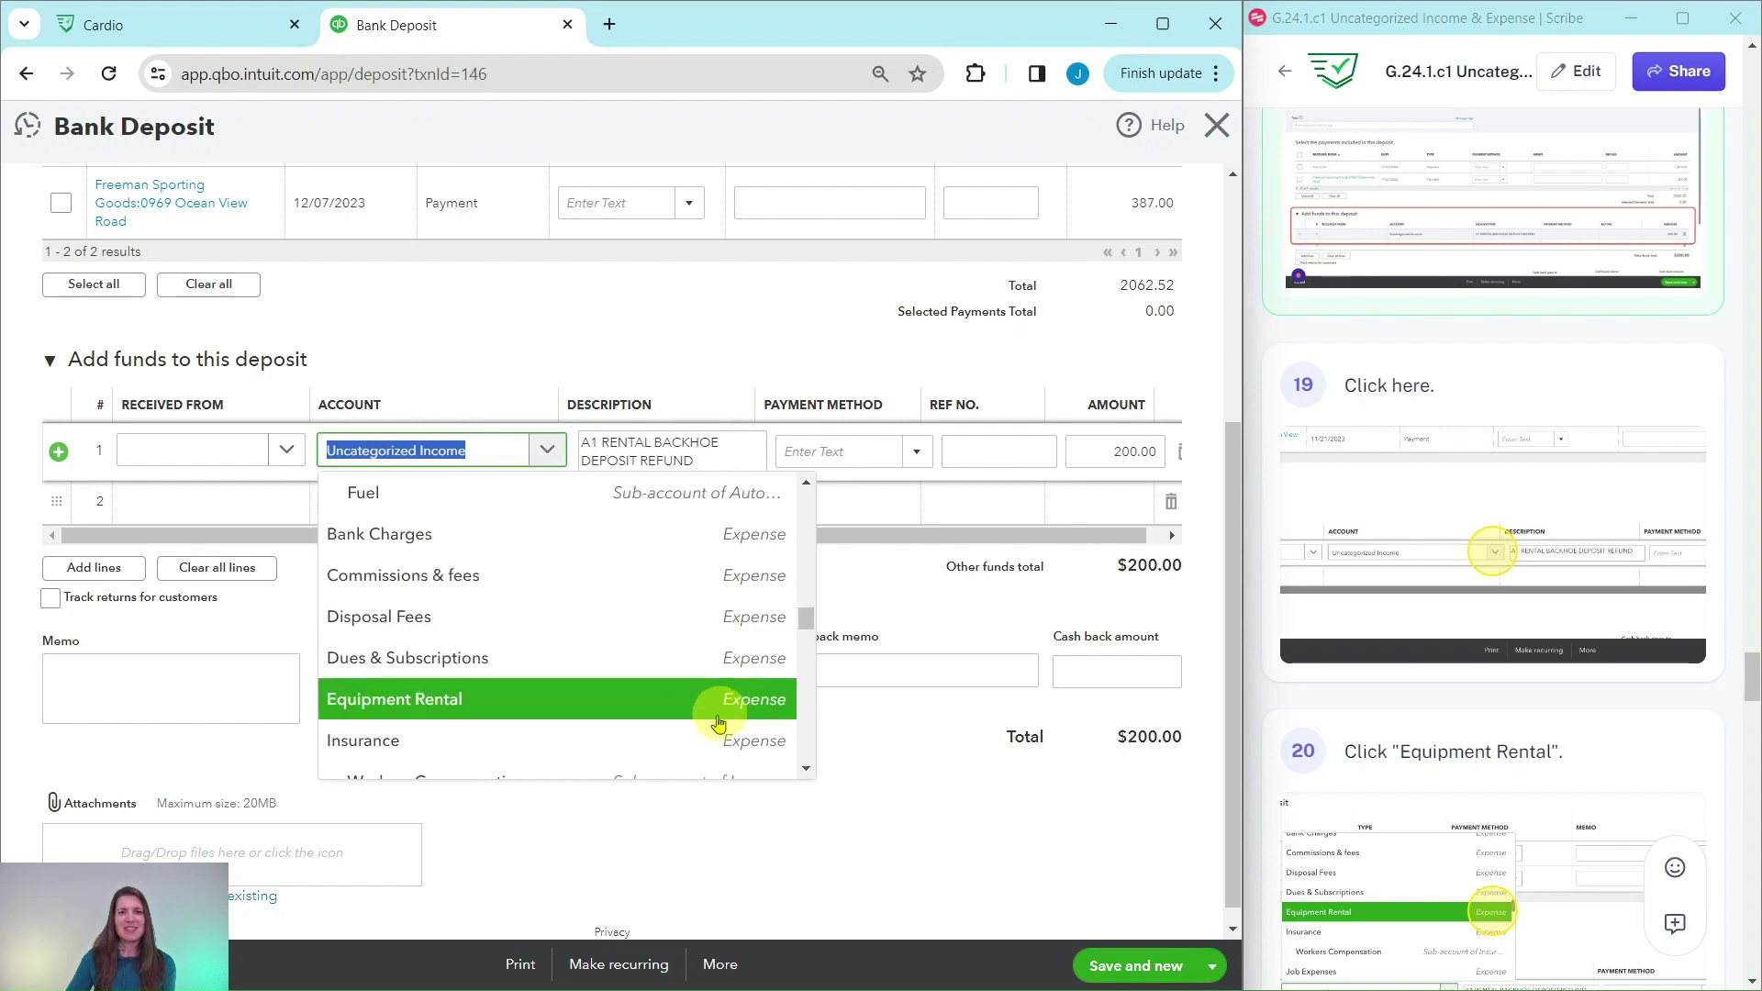
{"action": "scroll", "coordinate": [385, 656], "scroll_direction": "down", "scroll_amount": 1}
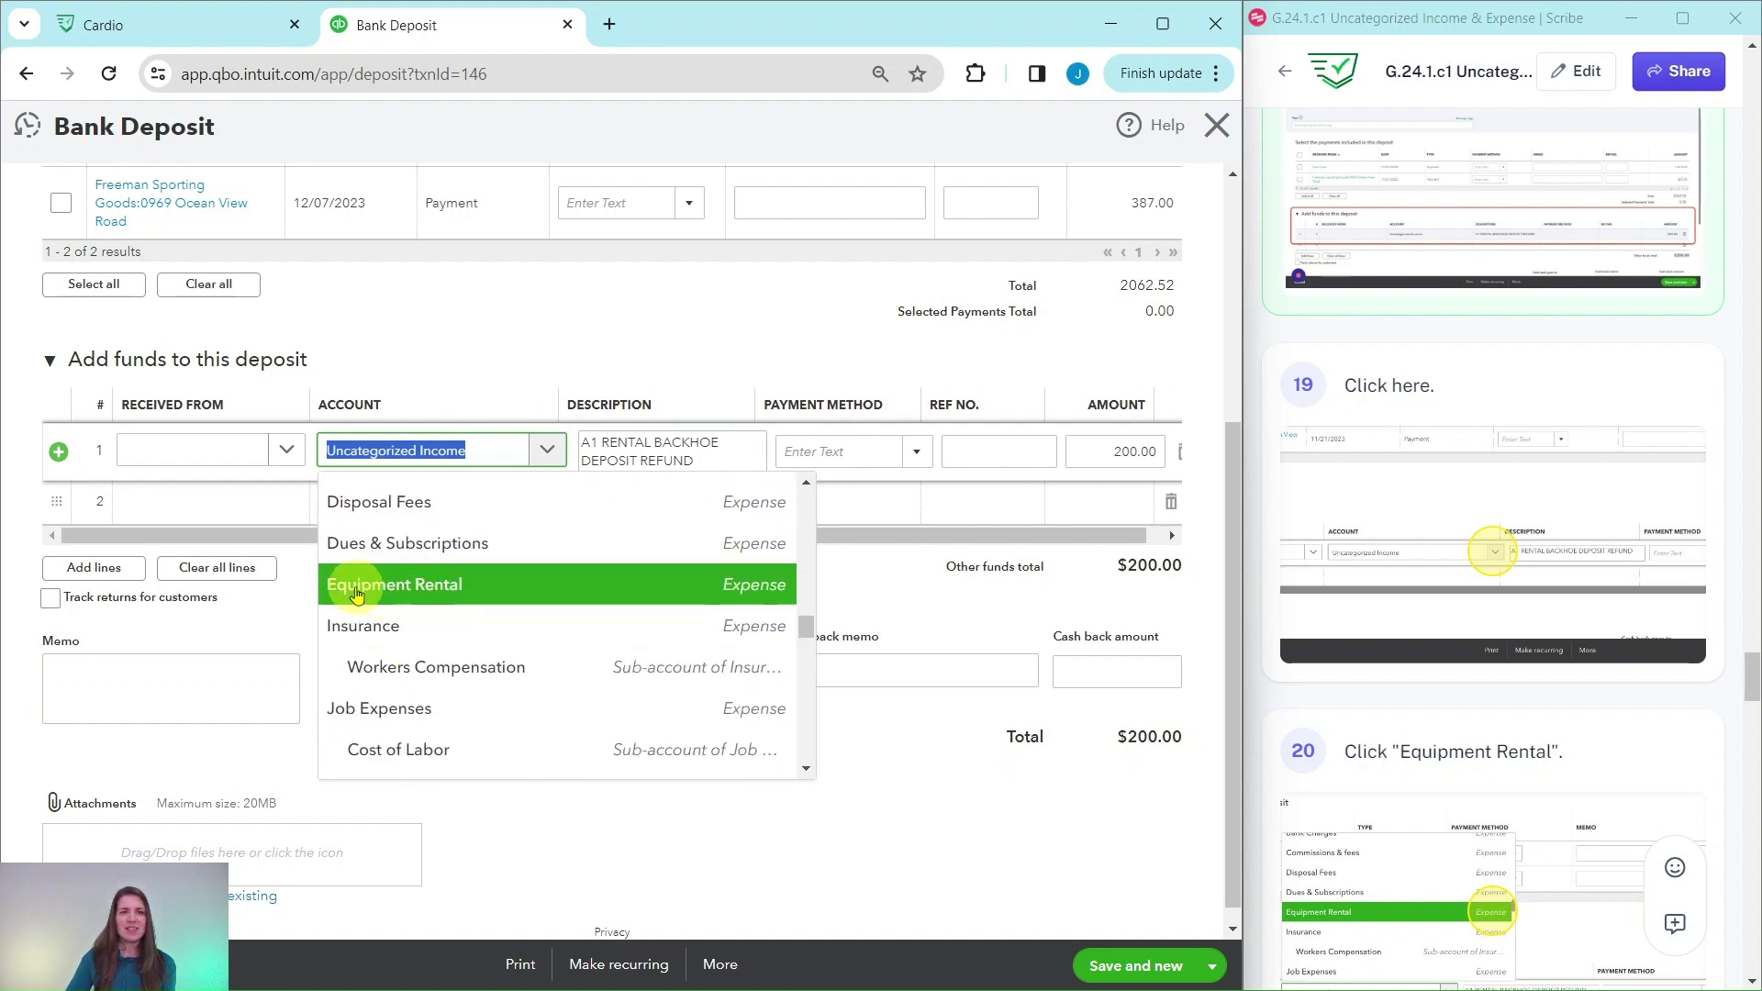
{"action": "left_click", "coordinate": [401, 593]}
Save and close the edited bank deposit as the guide instructs
{"action": "scroll", "coordinate": [1497, 599], "scroll_direction": "down", "scroll_amount": 5}
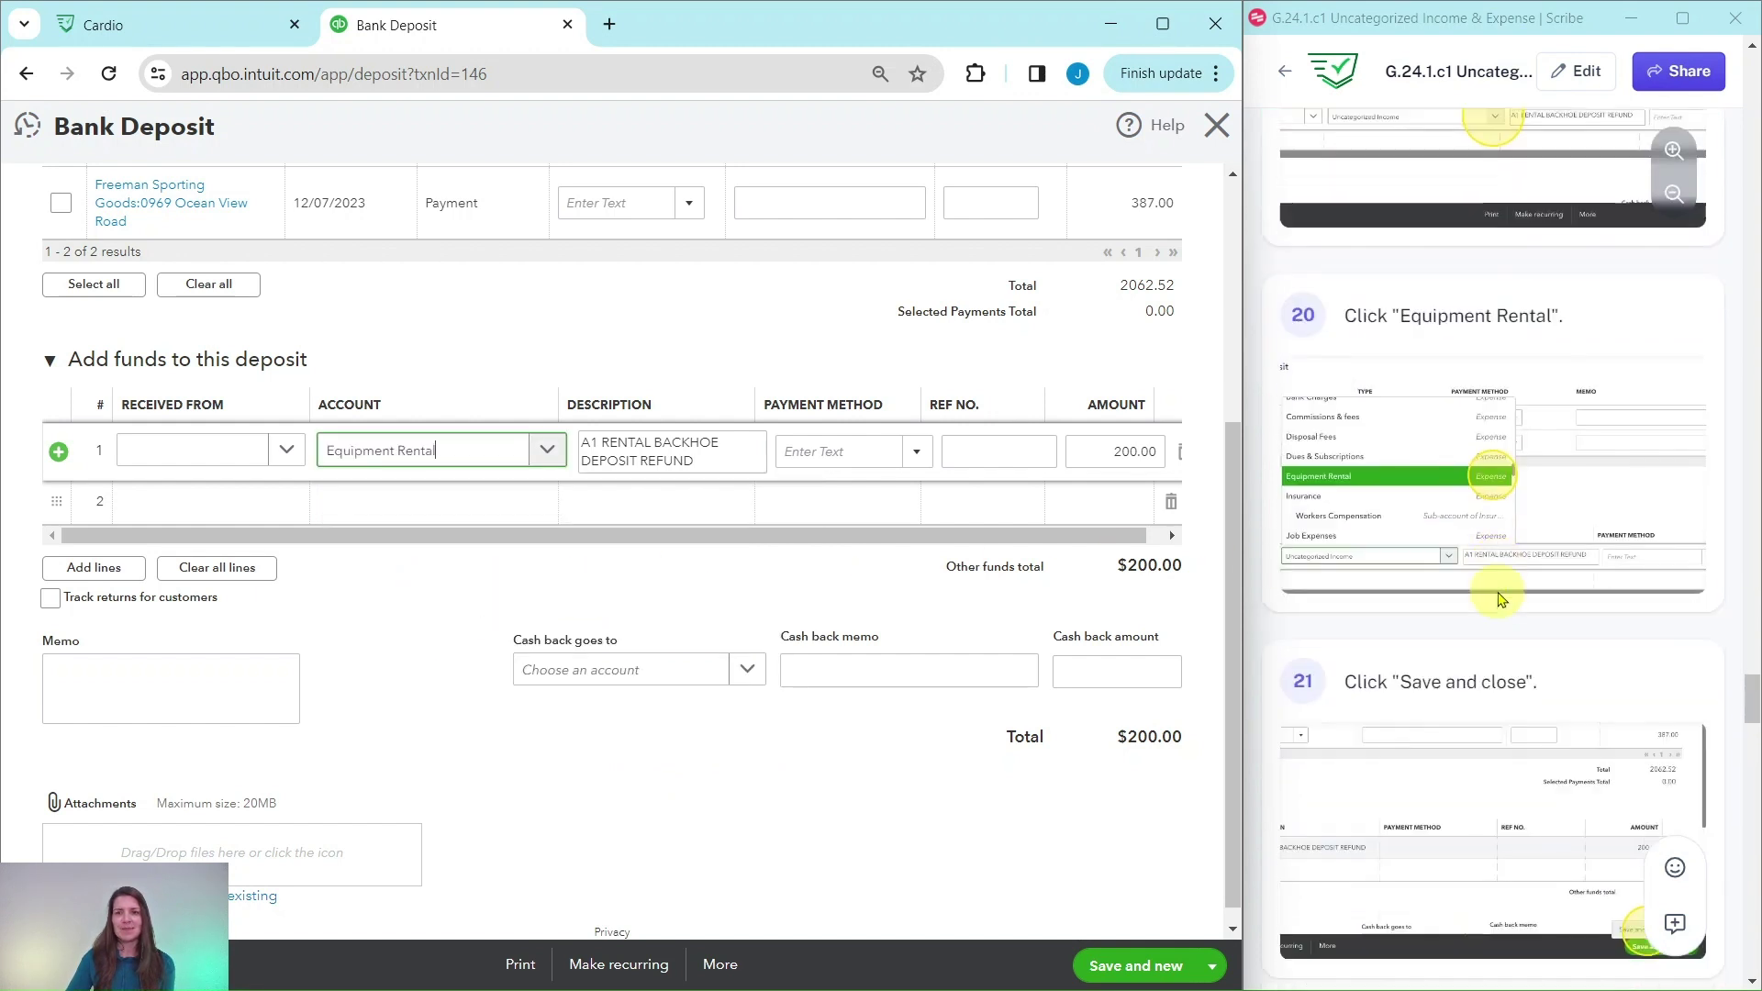
{"action": "scroll", "coordinate": [1498, 598], "scroll_direction": "down", "scroll_amount": 4}
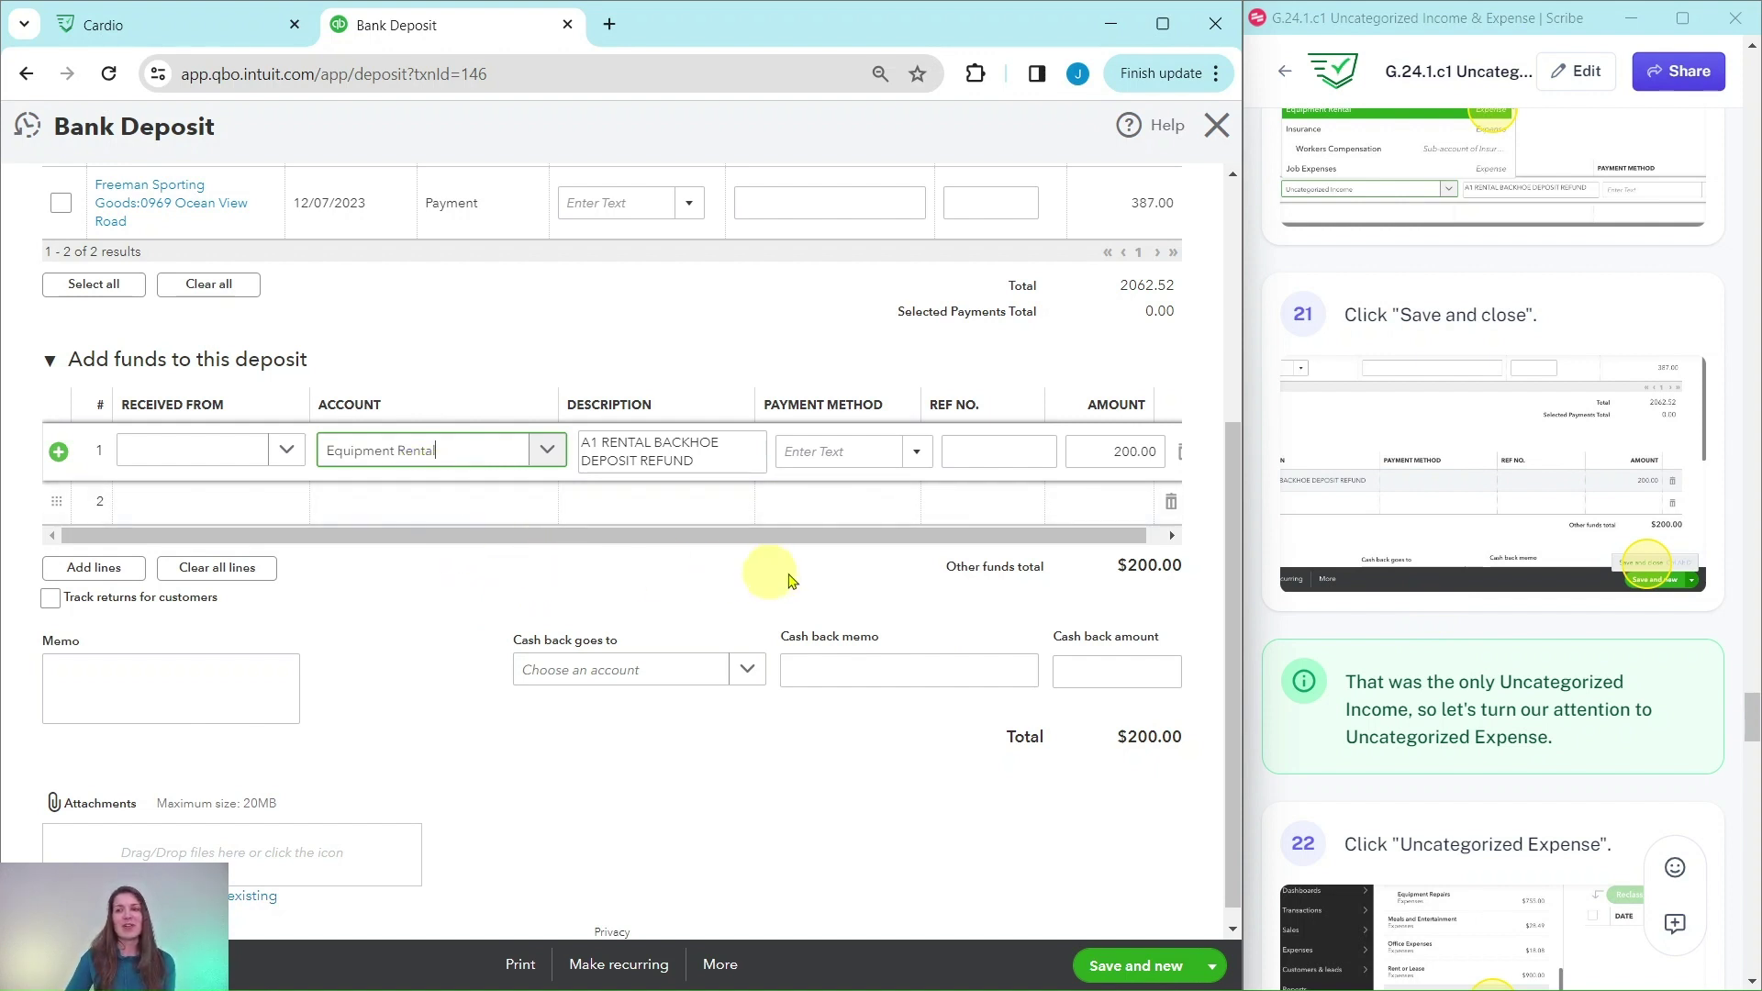
{"action": "left_click", "coordinate": [1214, 971]}
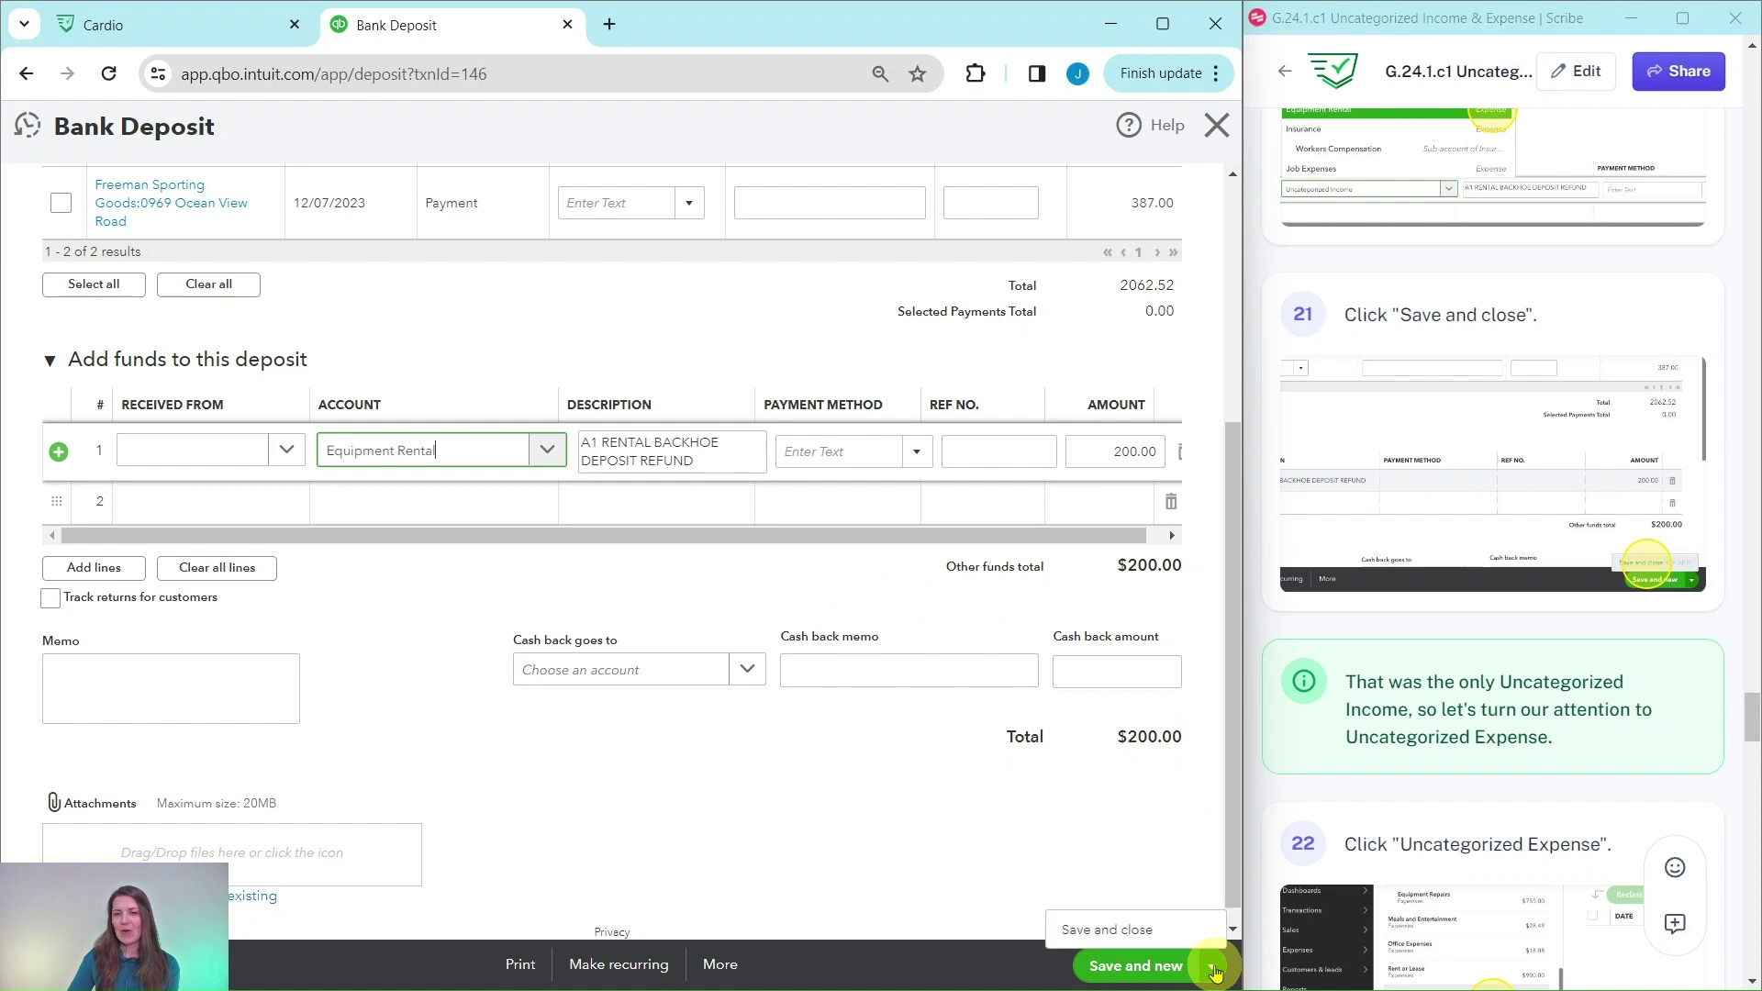
{"action": "left_click", "coordinate": [1108, 931]}
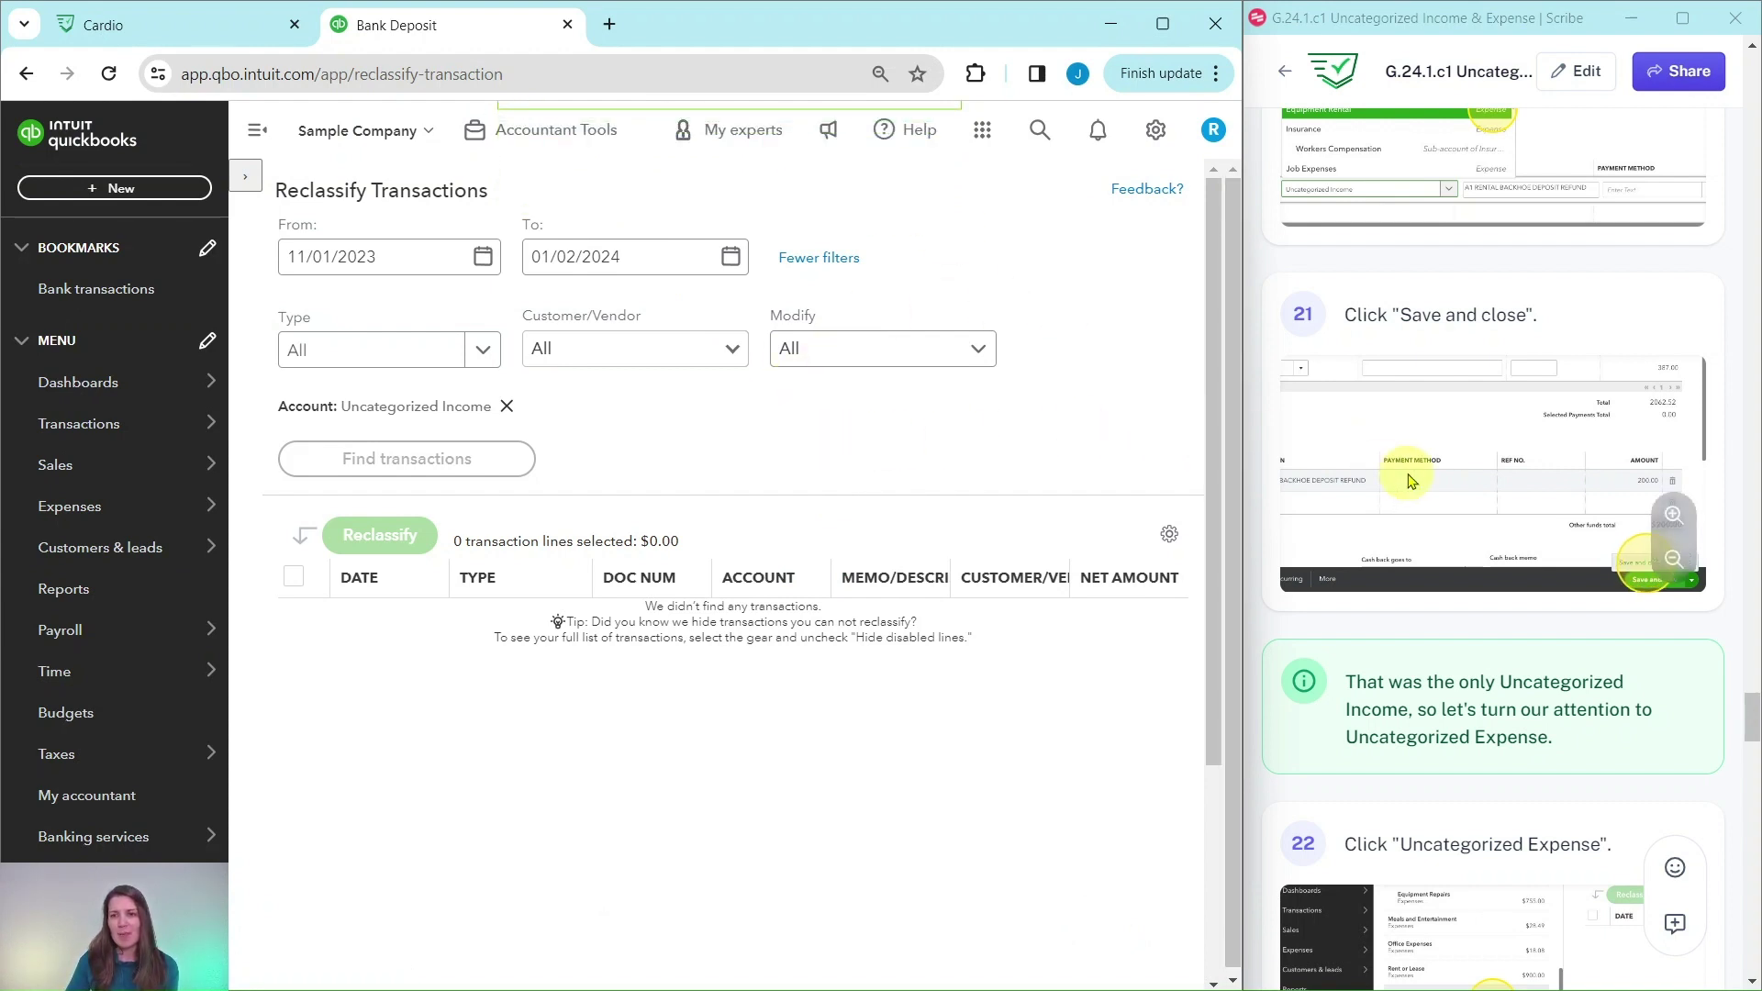
Show the transactions in the Uncategorized Expense account and collapse the account list to widen the results
{"action": "scroll", "coordinate": [1468, 459], "scroll_direction": "down", "scroll_amount": 4}
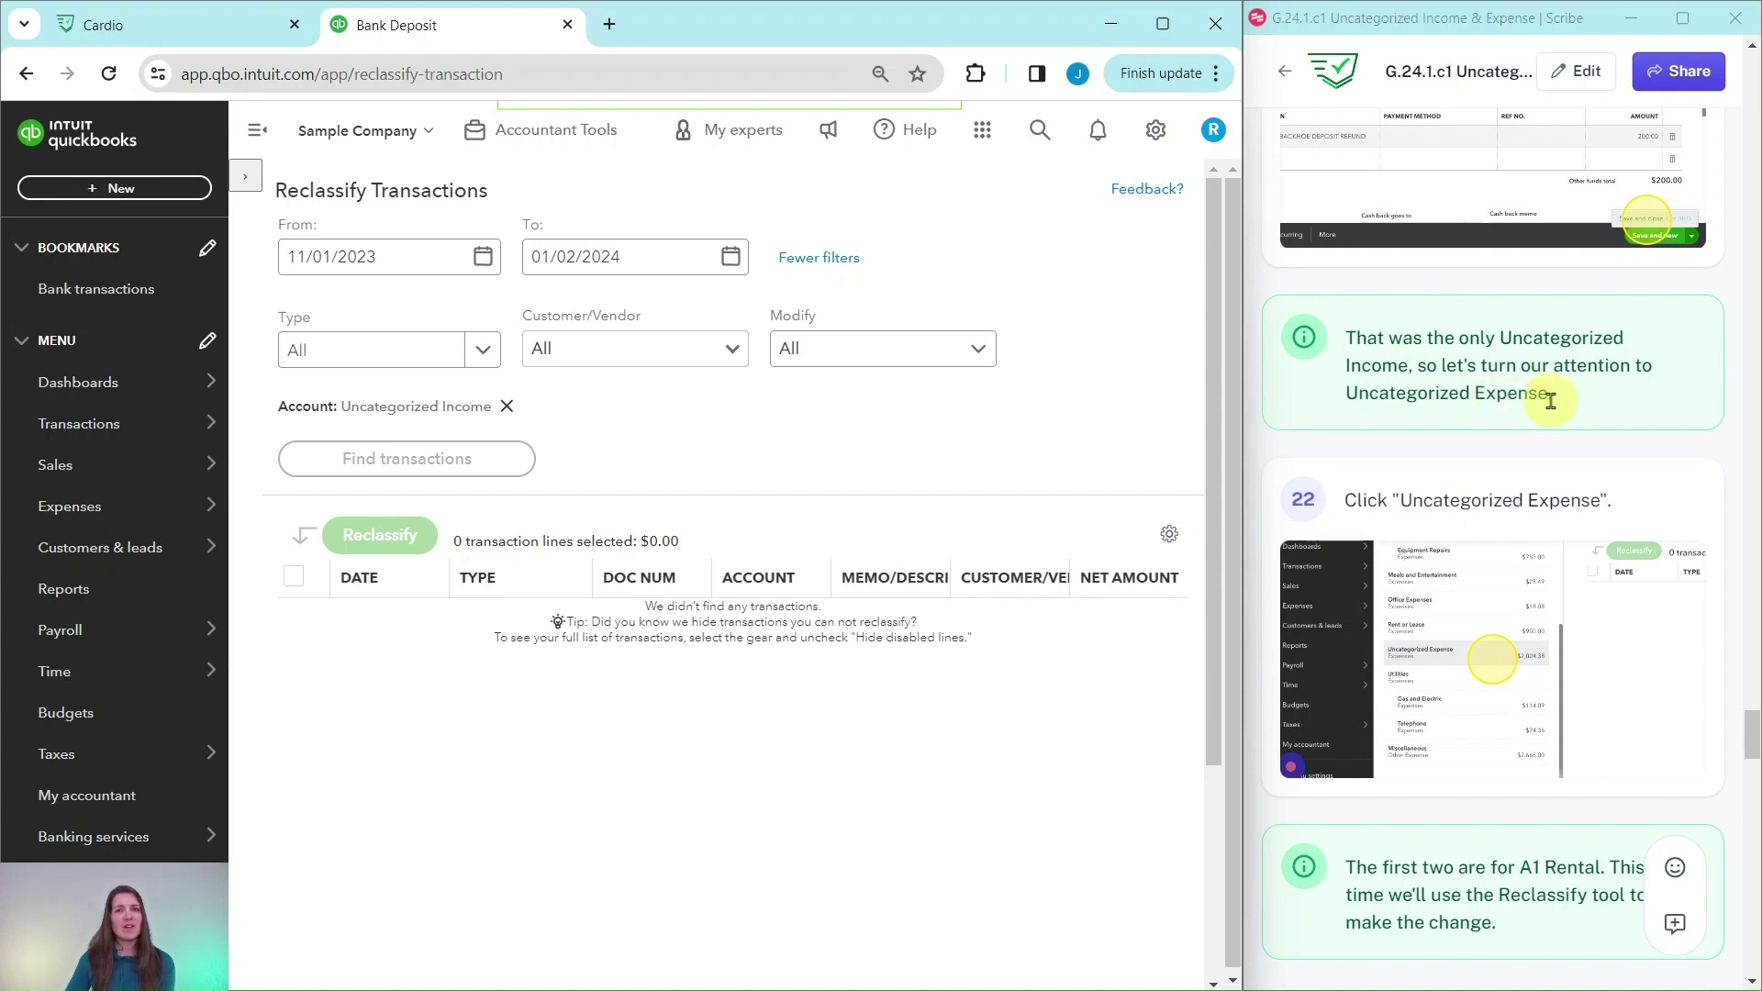
{"action": "scroll", "coordinate": [1550, 401], "scroll_direction": "down", "scroll_amount": 1}
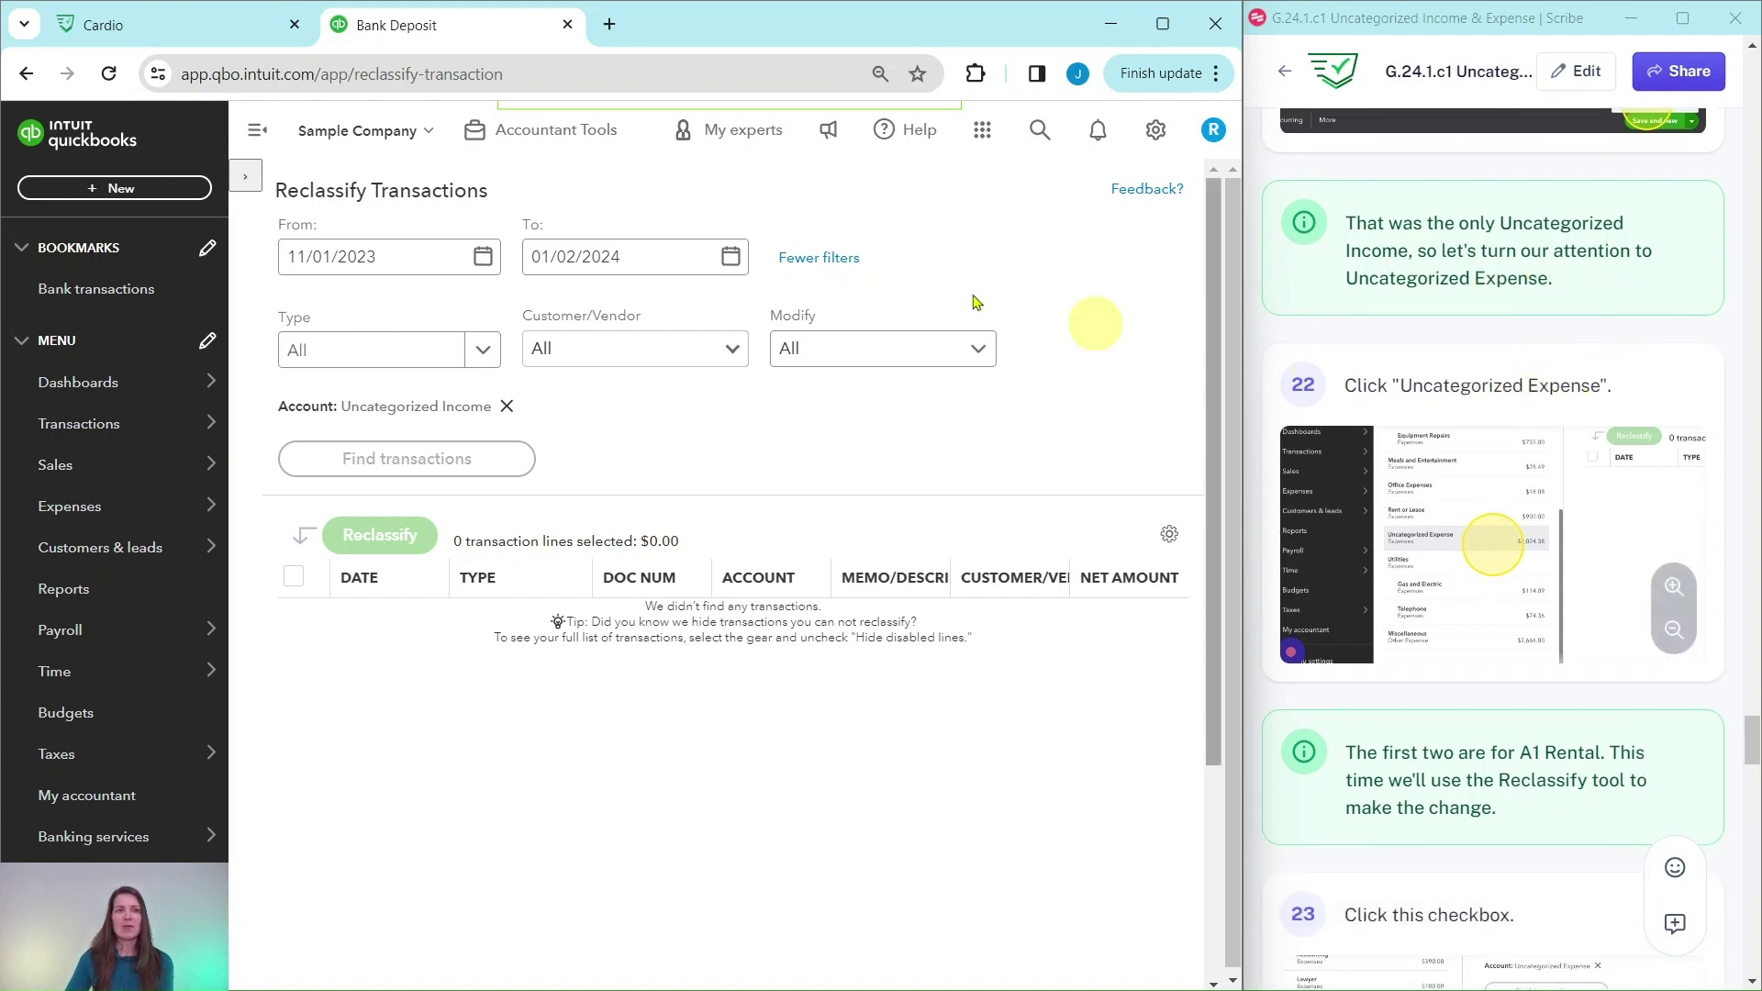
{"action": "left_click", "coordinate": [245, 178]}
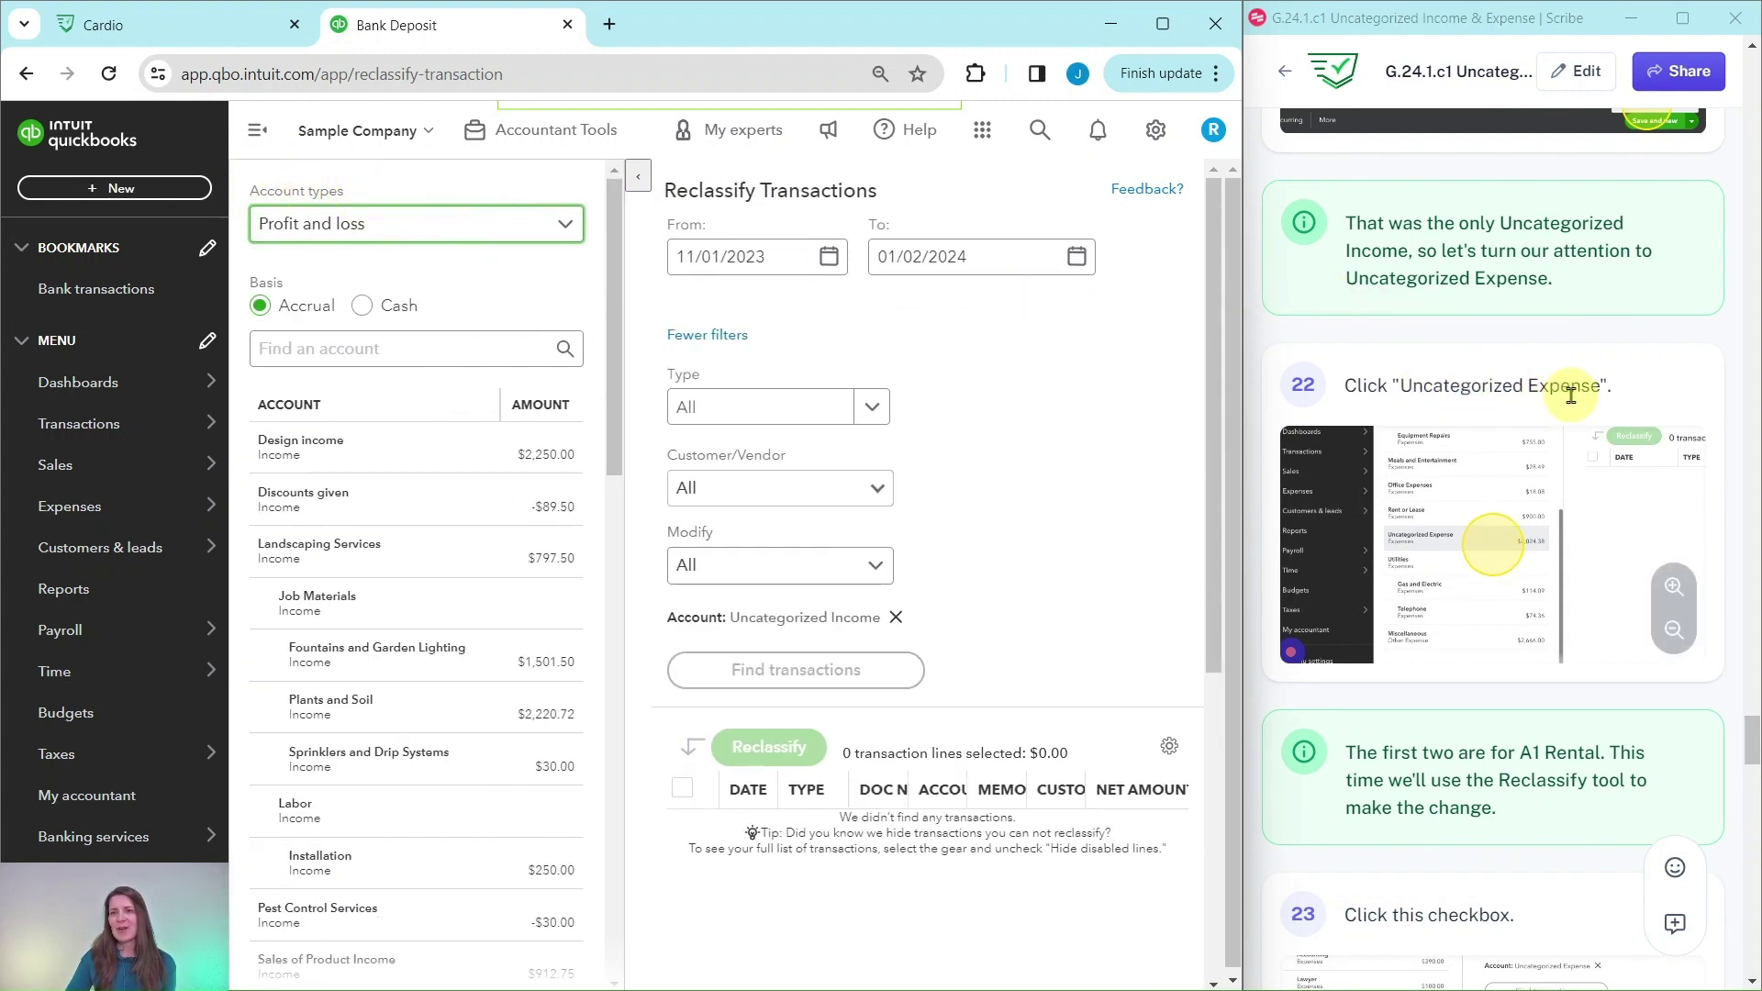
{"action": "scroll", "coordinate": [441, 492], "scroll_direction": "down", "scroll_amount": 7}
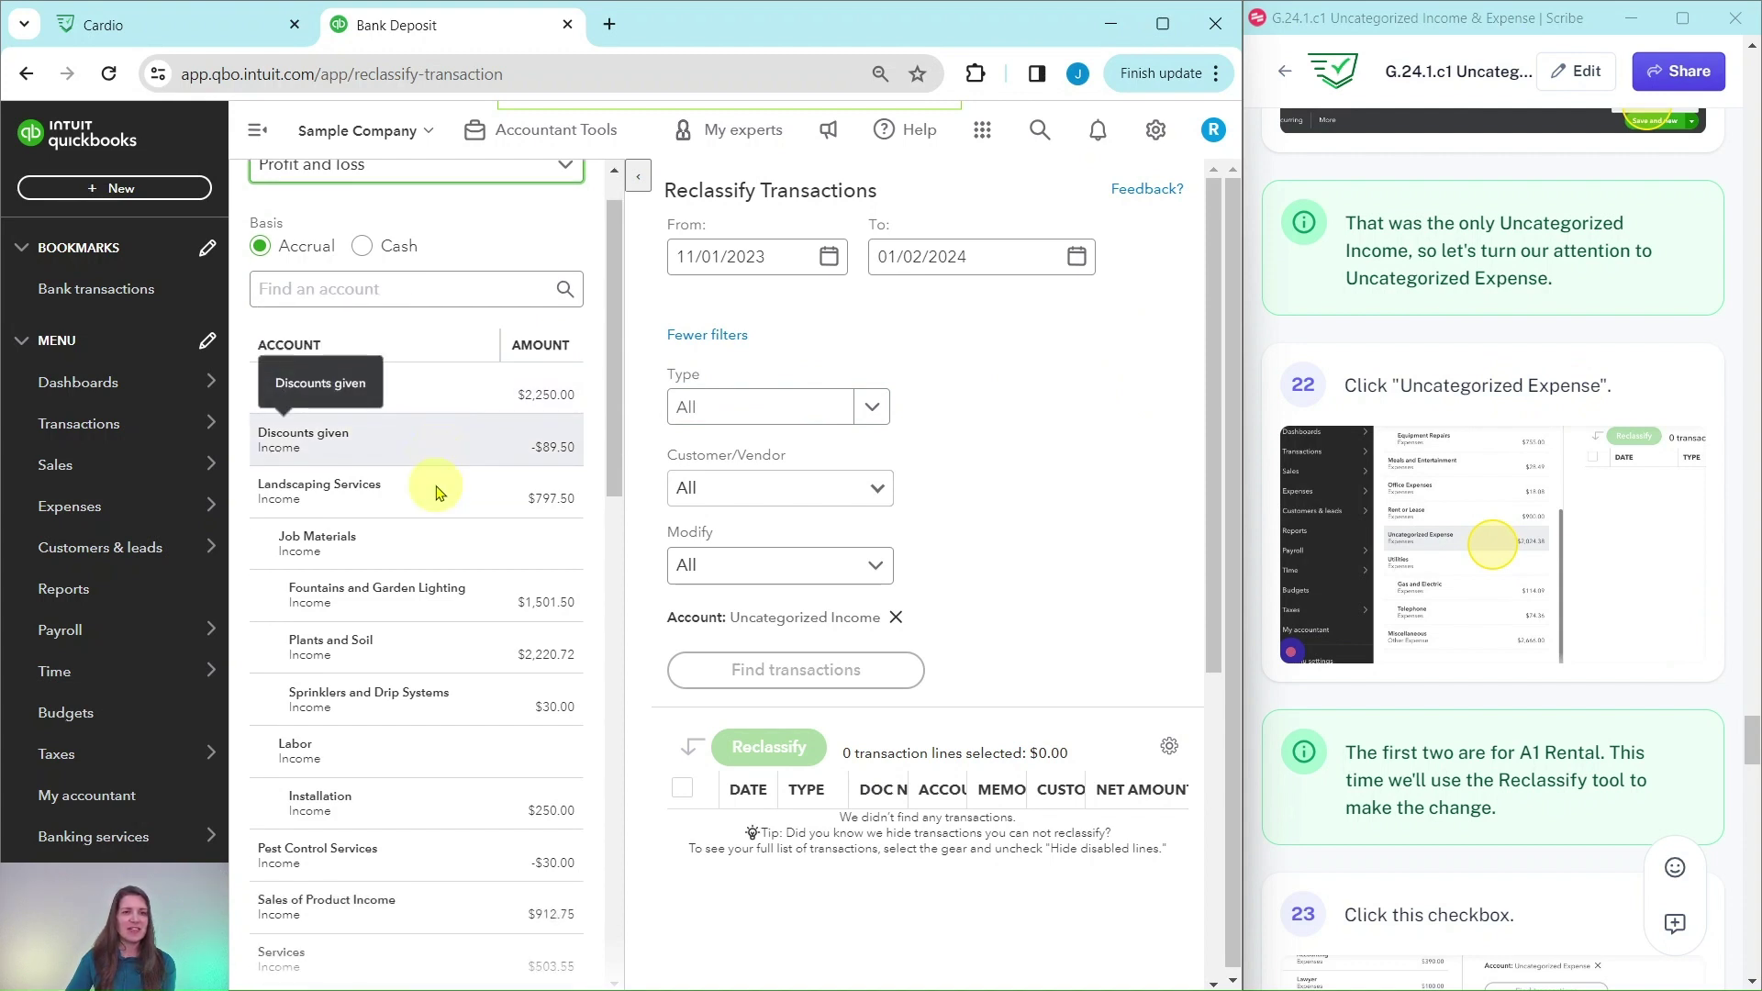
{"action": "scroll", "coordinate": [436, 493], "scroll_direction": "down", "scroll_amount": 7}
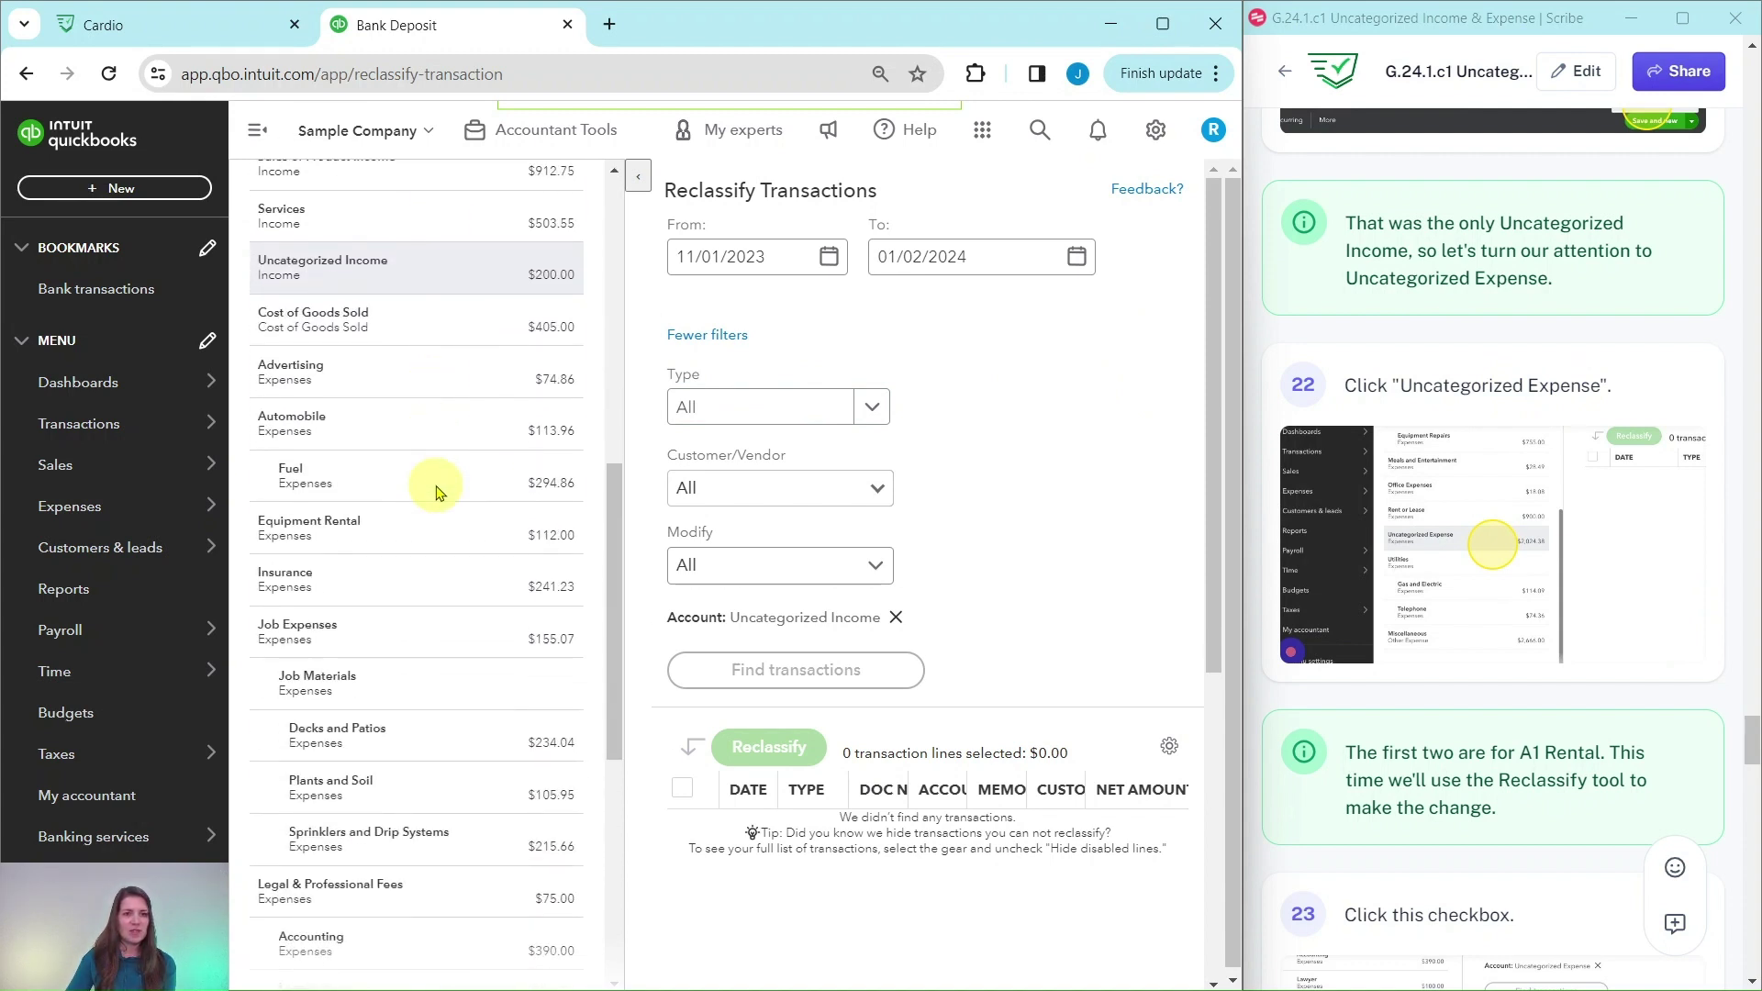
{"action": "scroll", "coordinate": [436, 493], "scroll_direction": "down", "scroll_amount": 3}
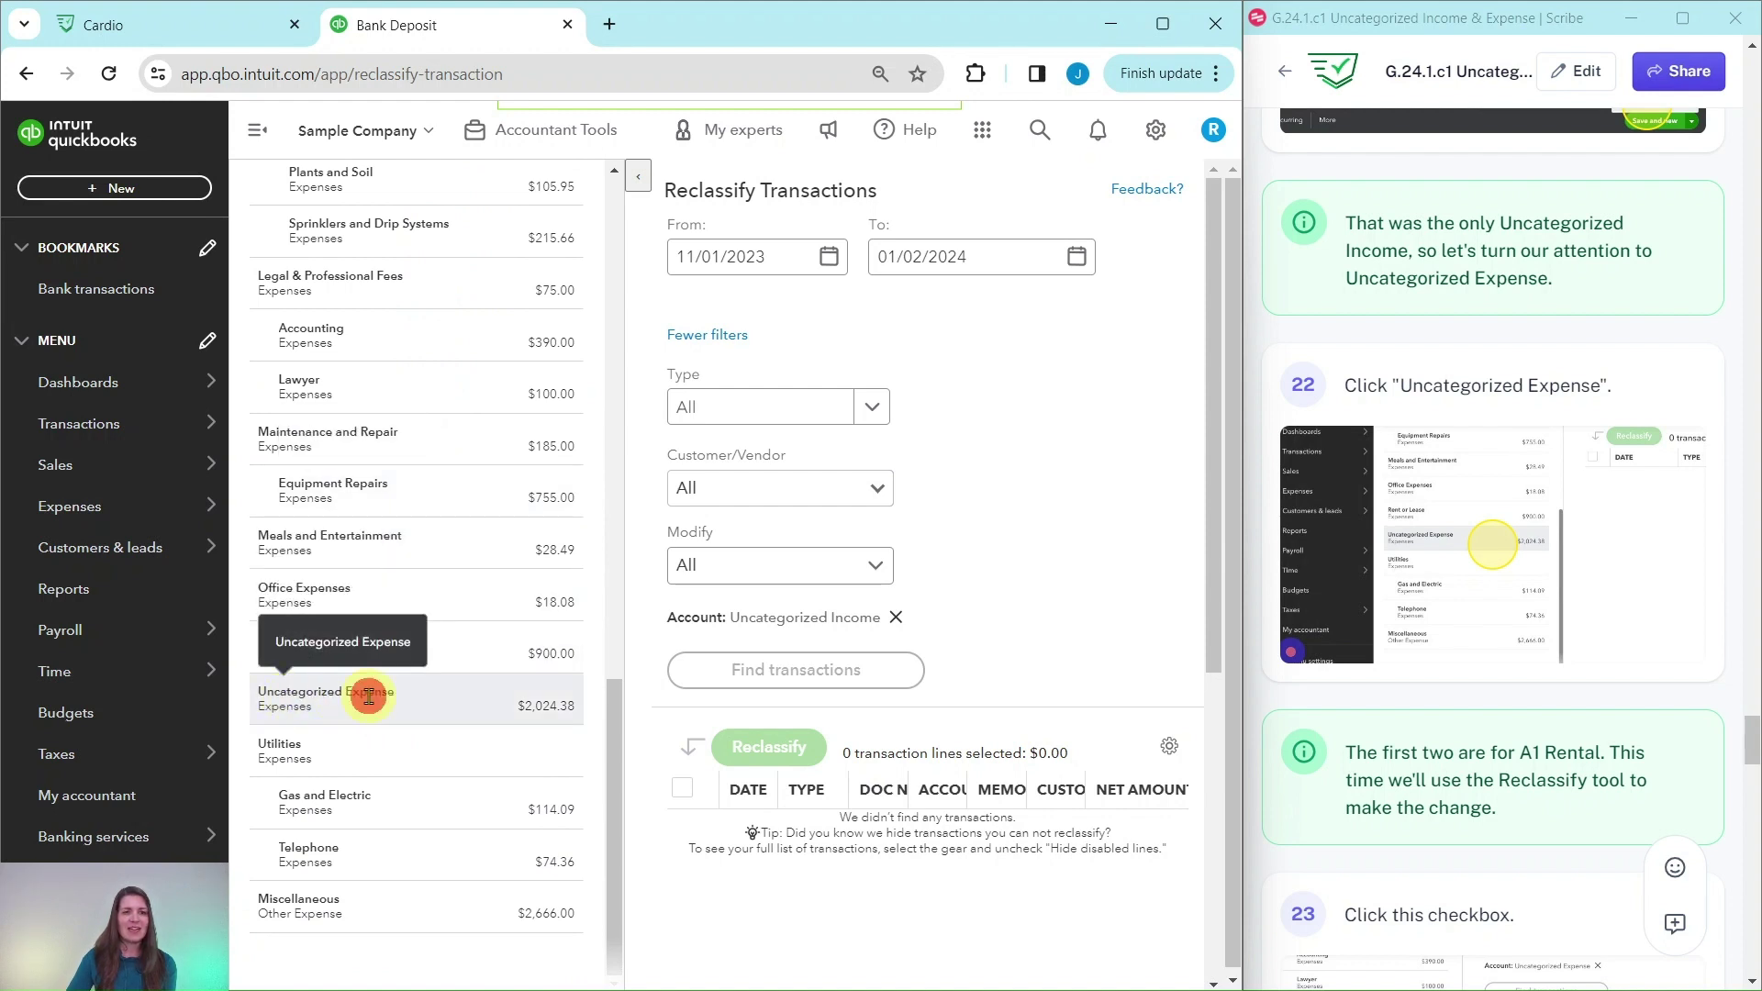
{"action": "left_click", "coordinate": [368, 696]}
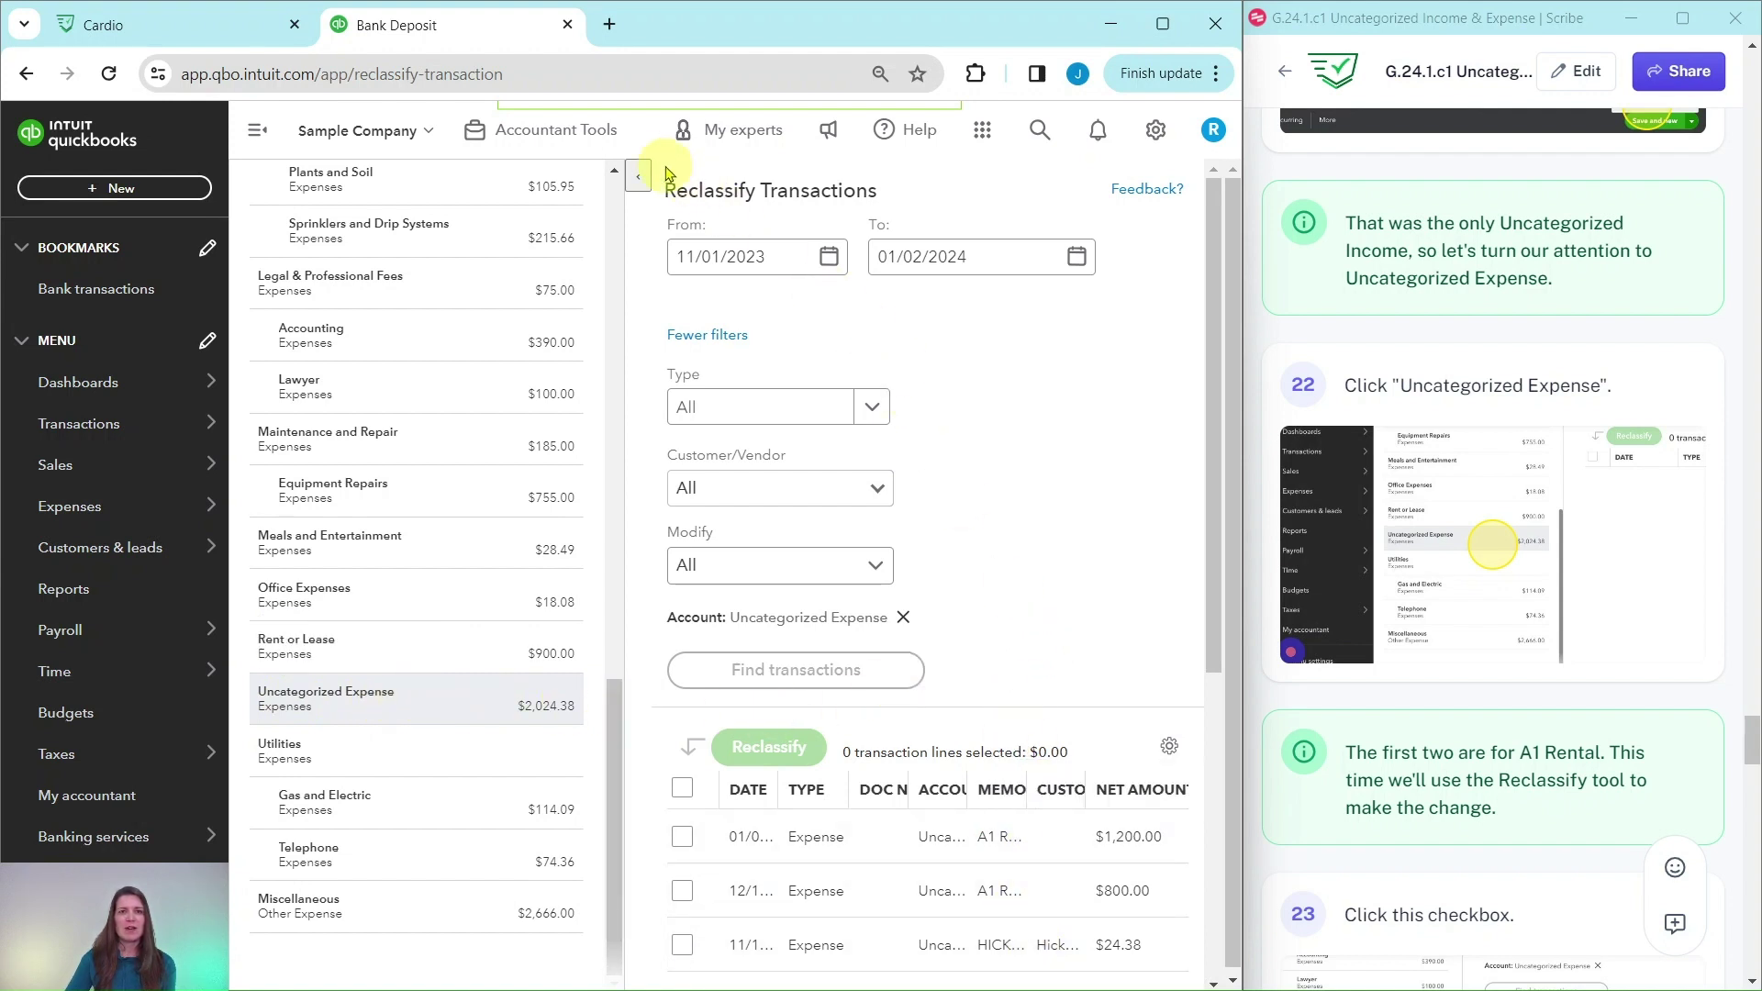
{"action": "left_click", "coordinate": [638, 177]}
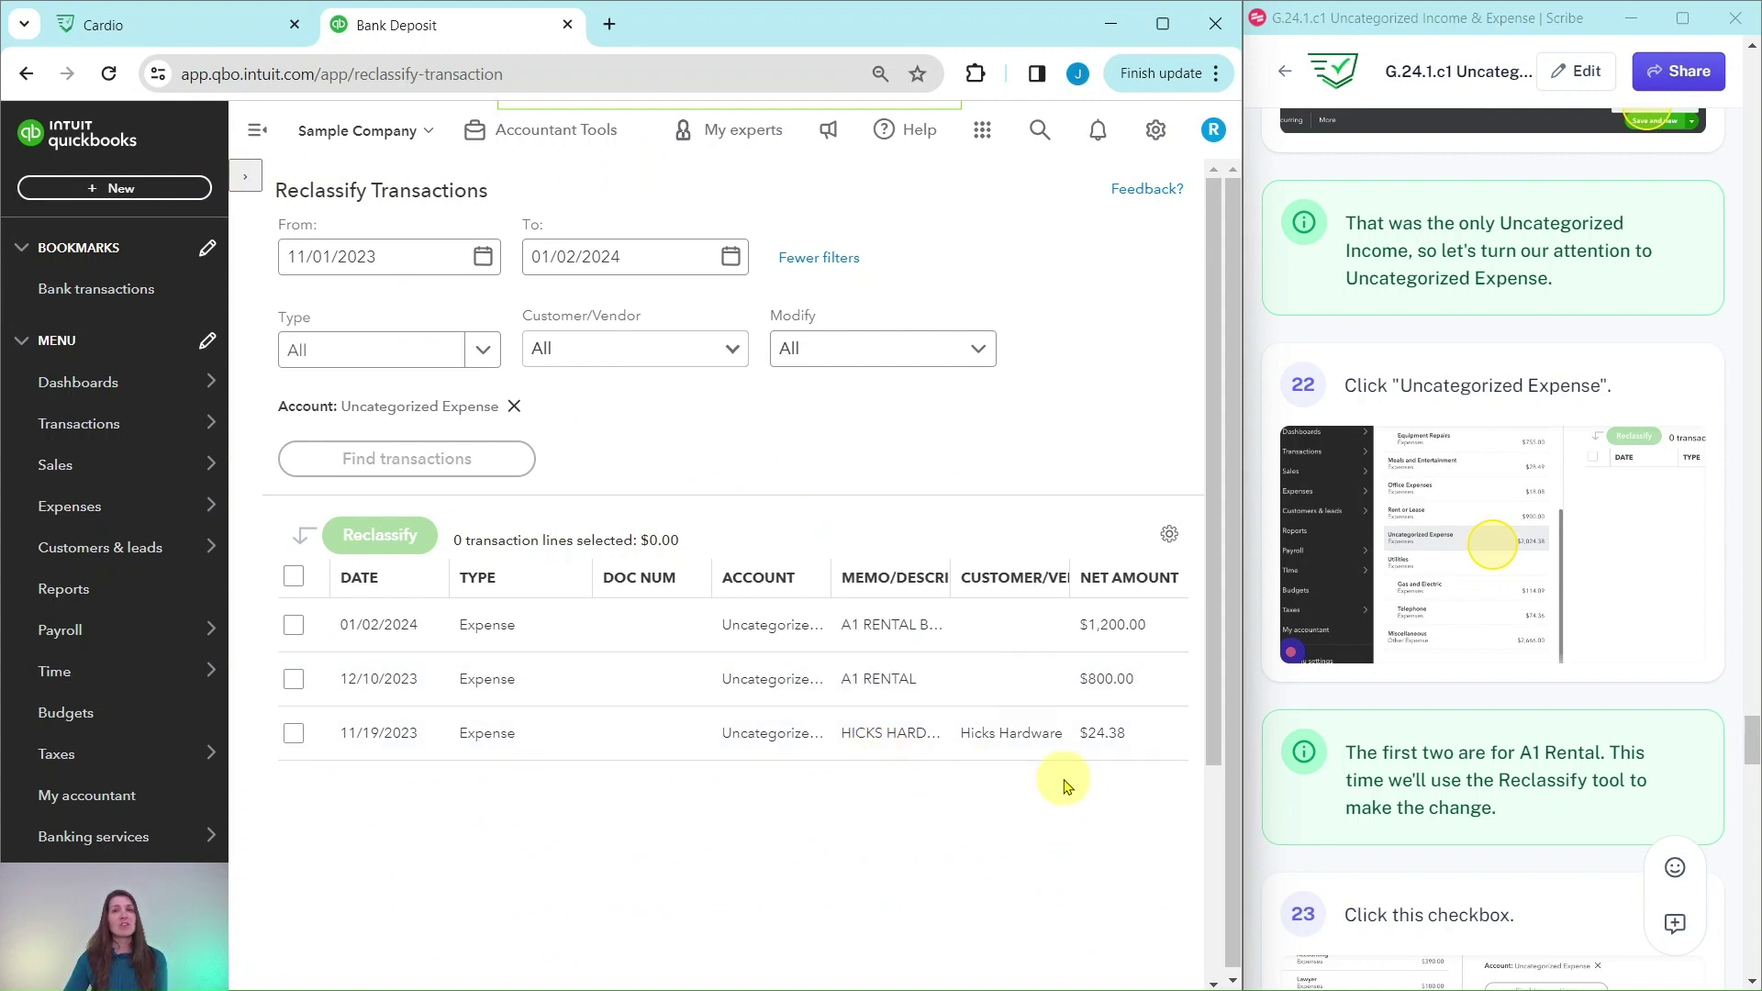
Reclassify the two A1 Rental expense lines of $1,200.00 and $800.00 to the Equipment Rental account
{"action": "scroll", "coordinate": [1505, 541], "scroll_direction": "down", "scroll_amount": 4}
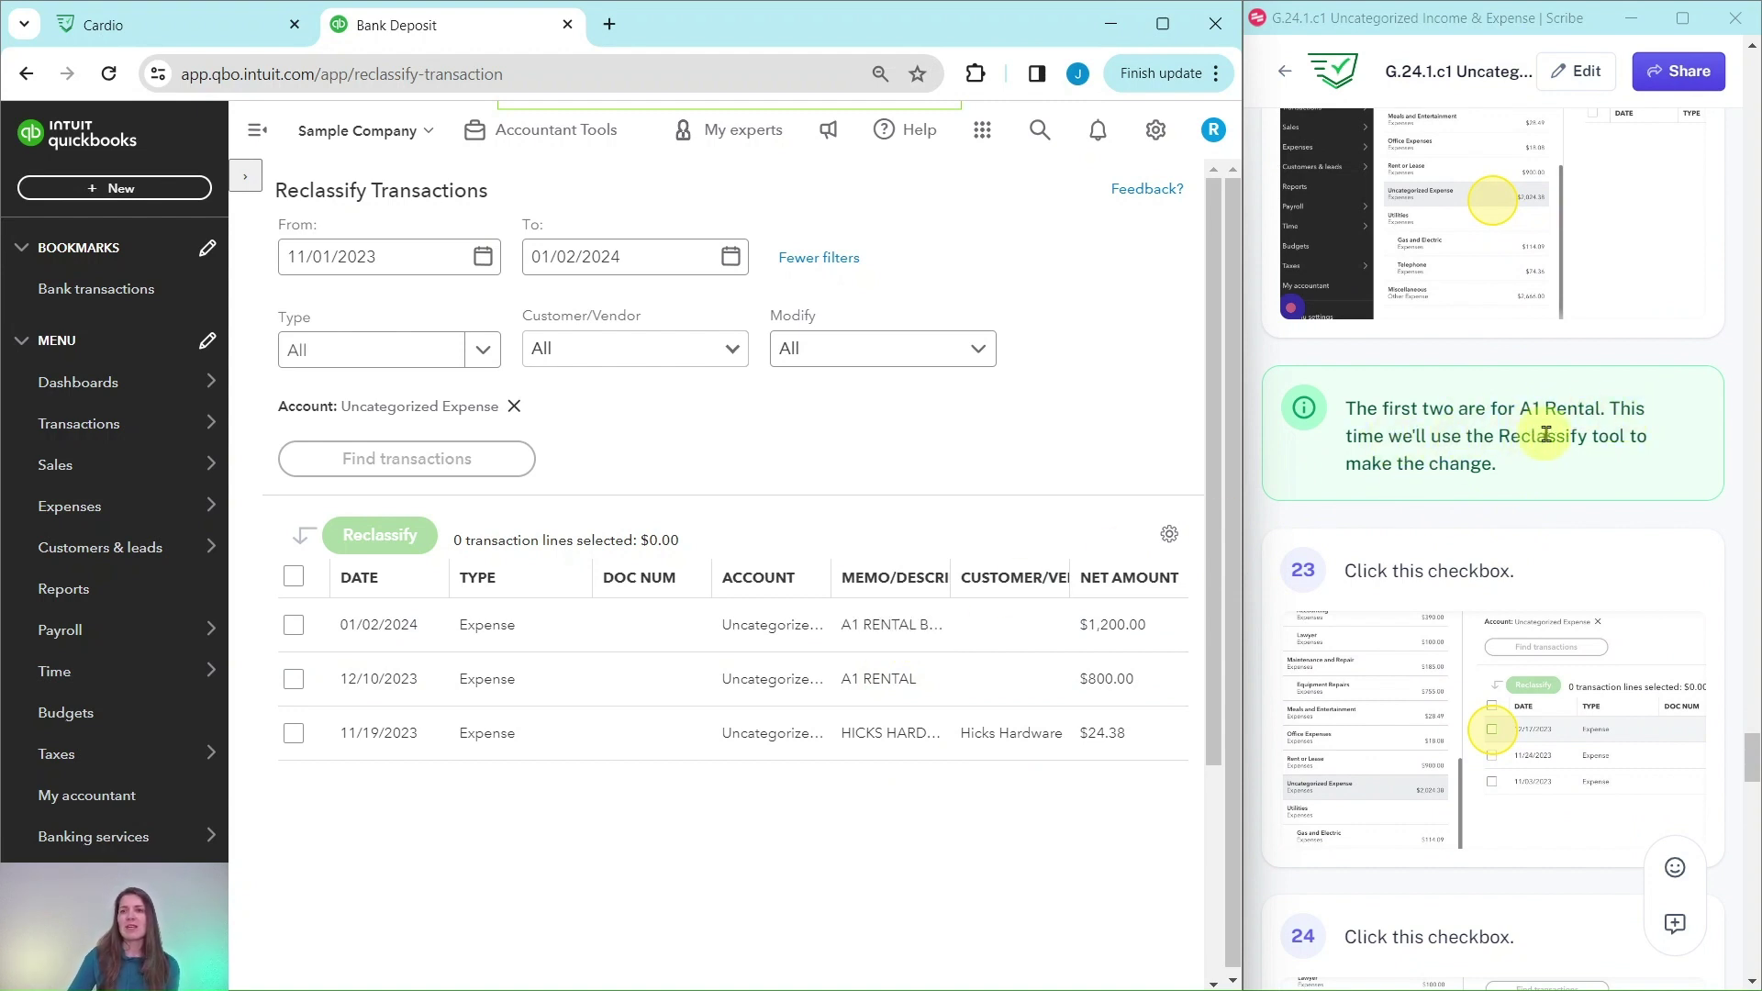
{"action": "scroll", "coordinate": [1633, 445], "scroll_direction": "down", "scroll_amount": 4}
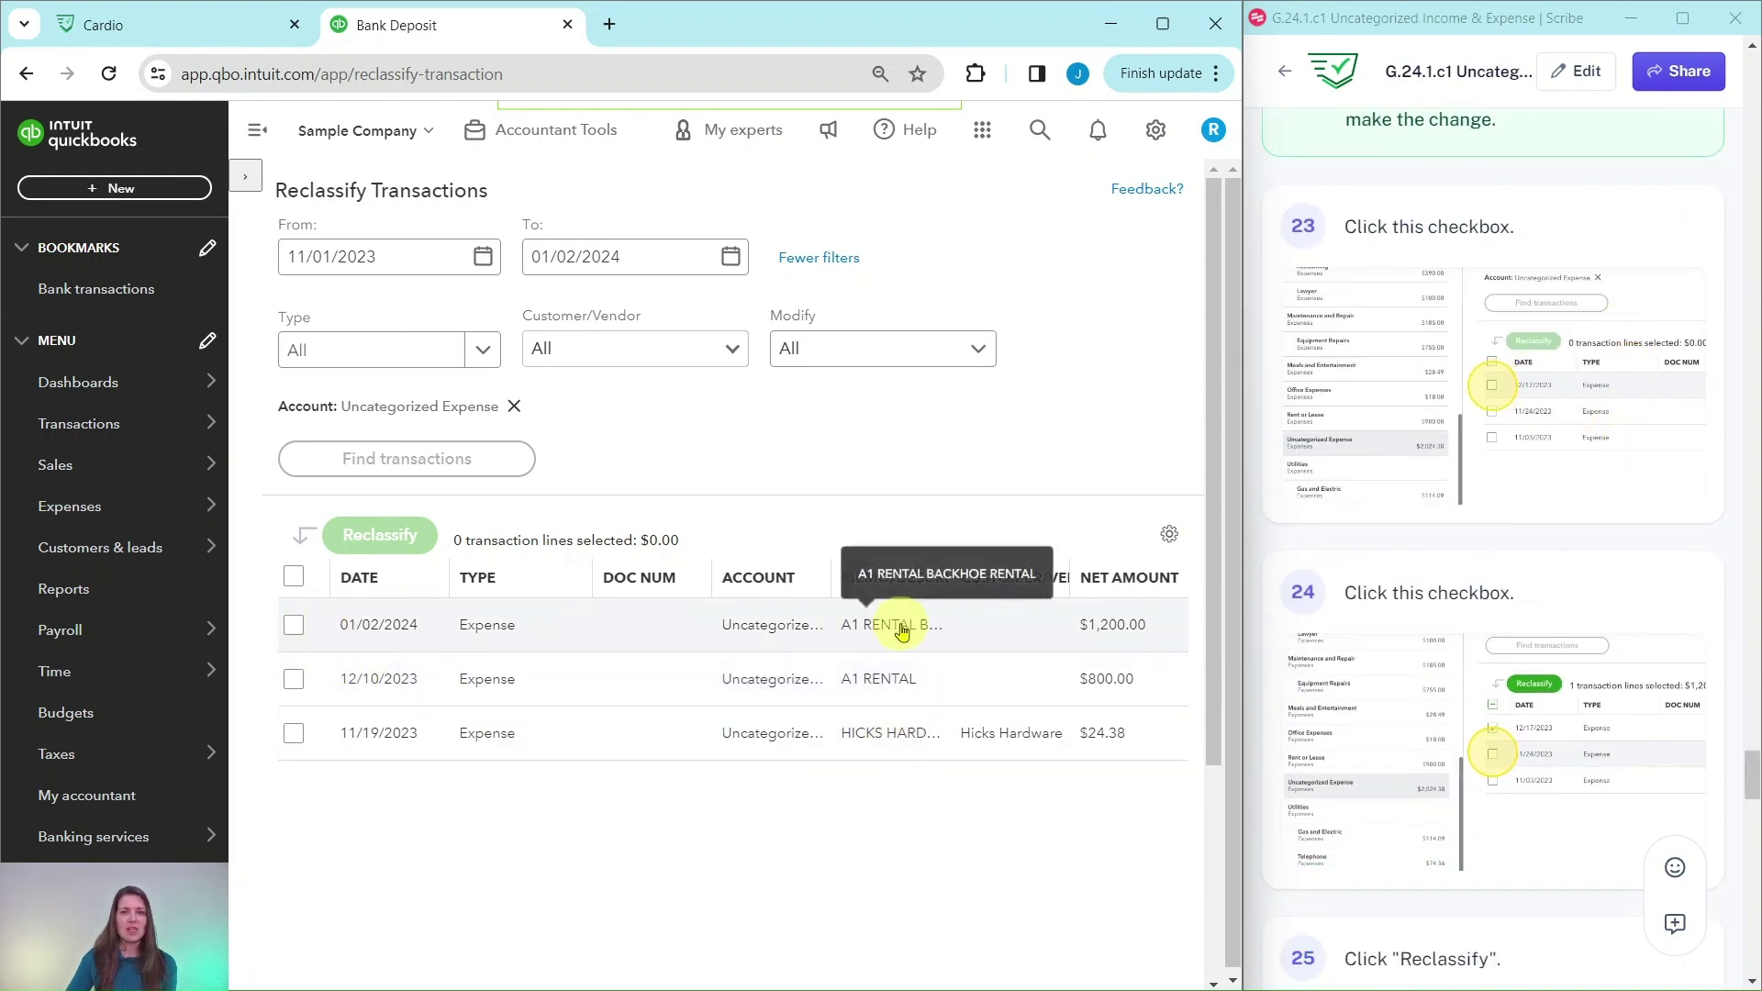
{"action": "left_click", "coordinate": [293, 624]}
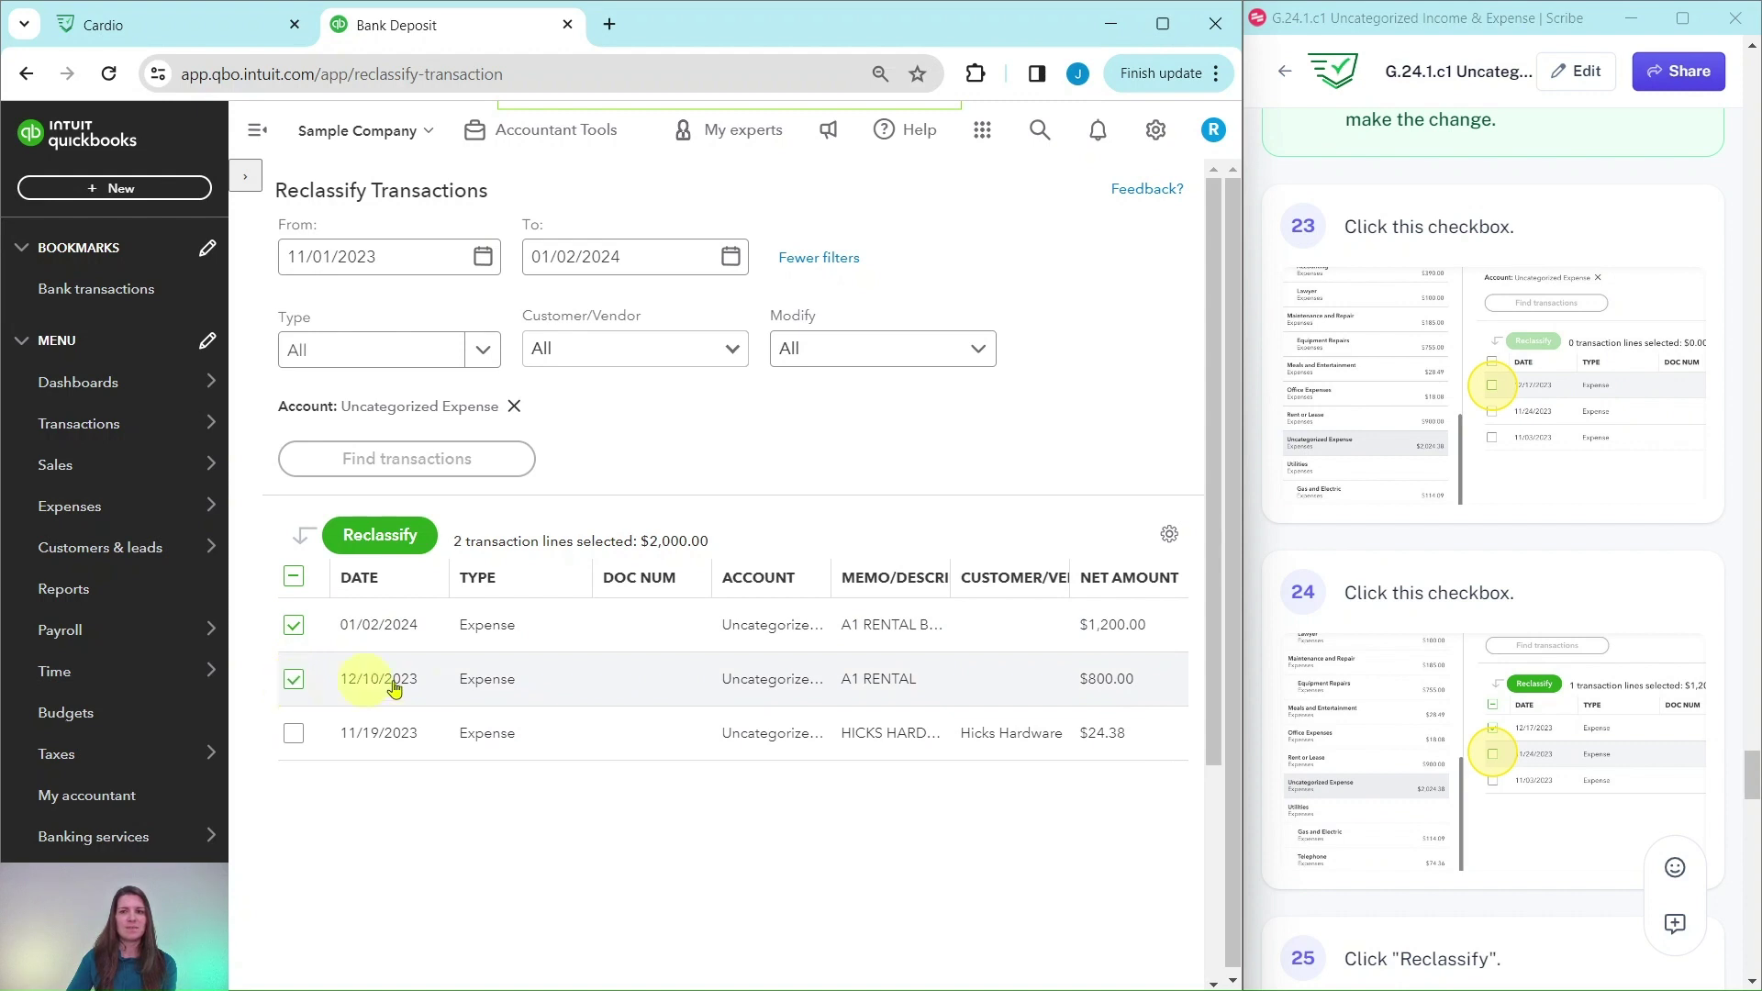
{"action": "scroll", "coordinate": [1601, 659], "scroll_direction": "down", "scroll_amount": 9}
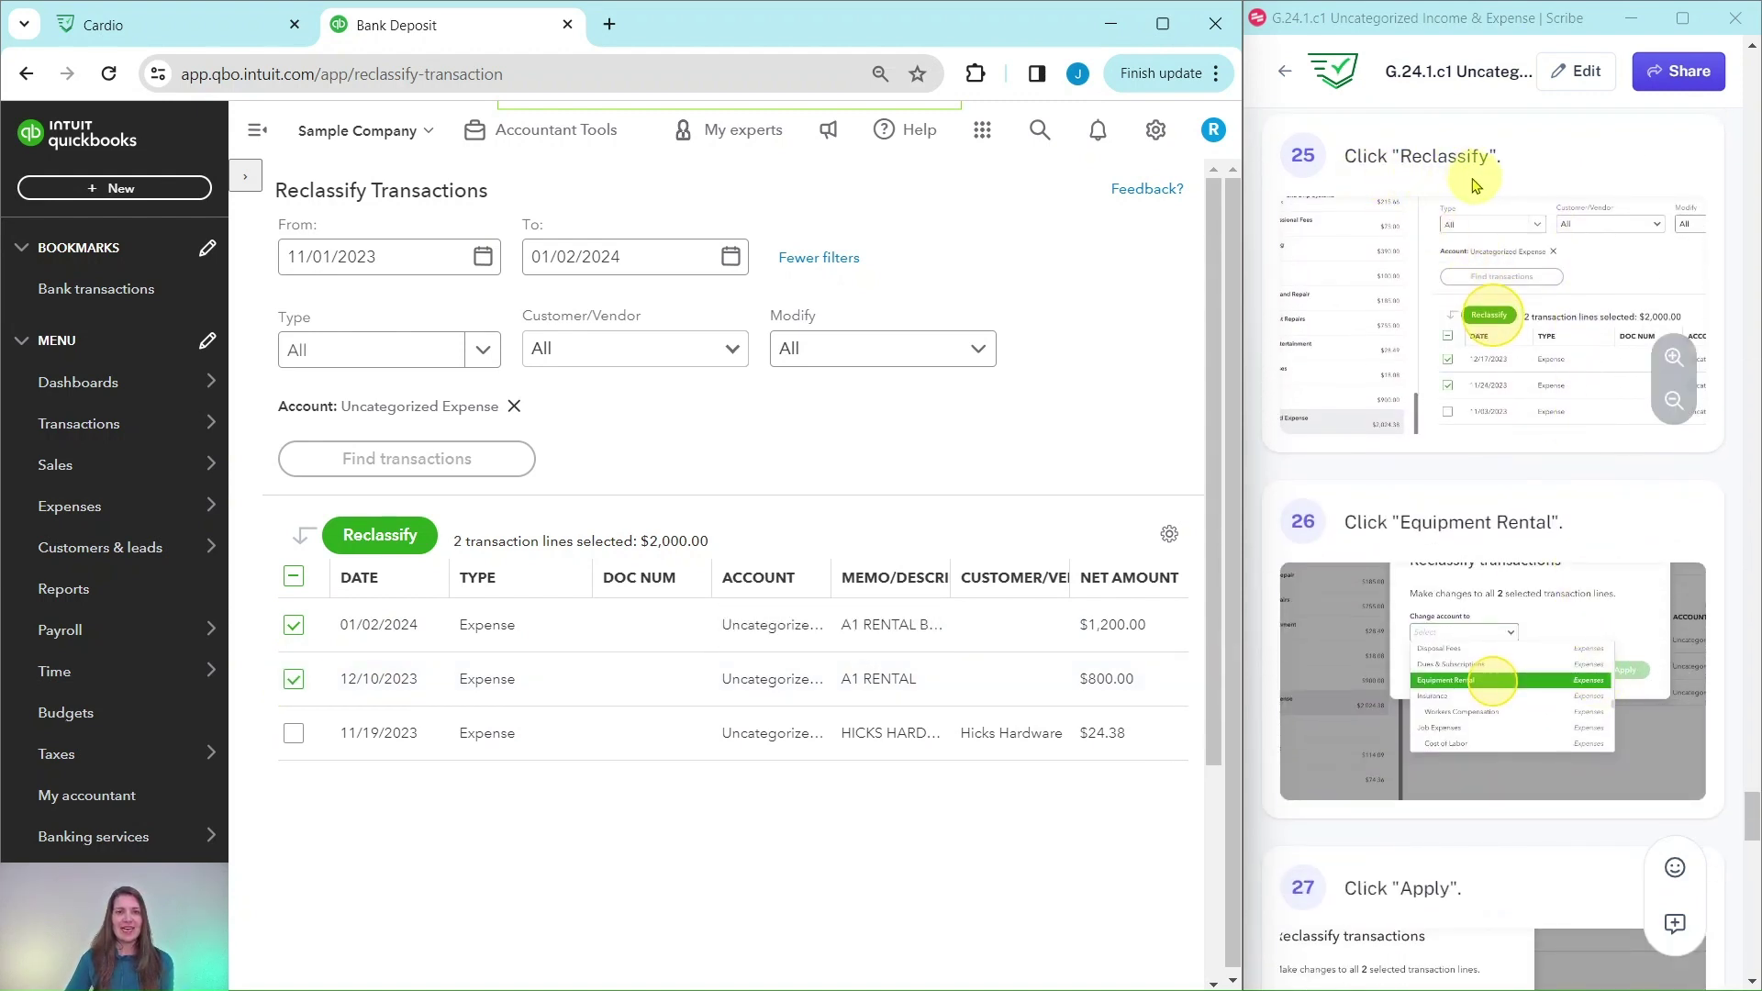
{"action": "left_click", "coordinate": [379, 540]}
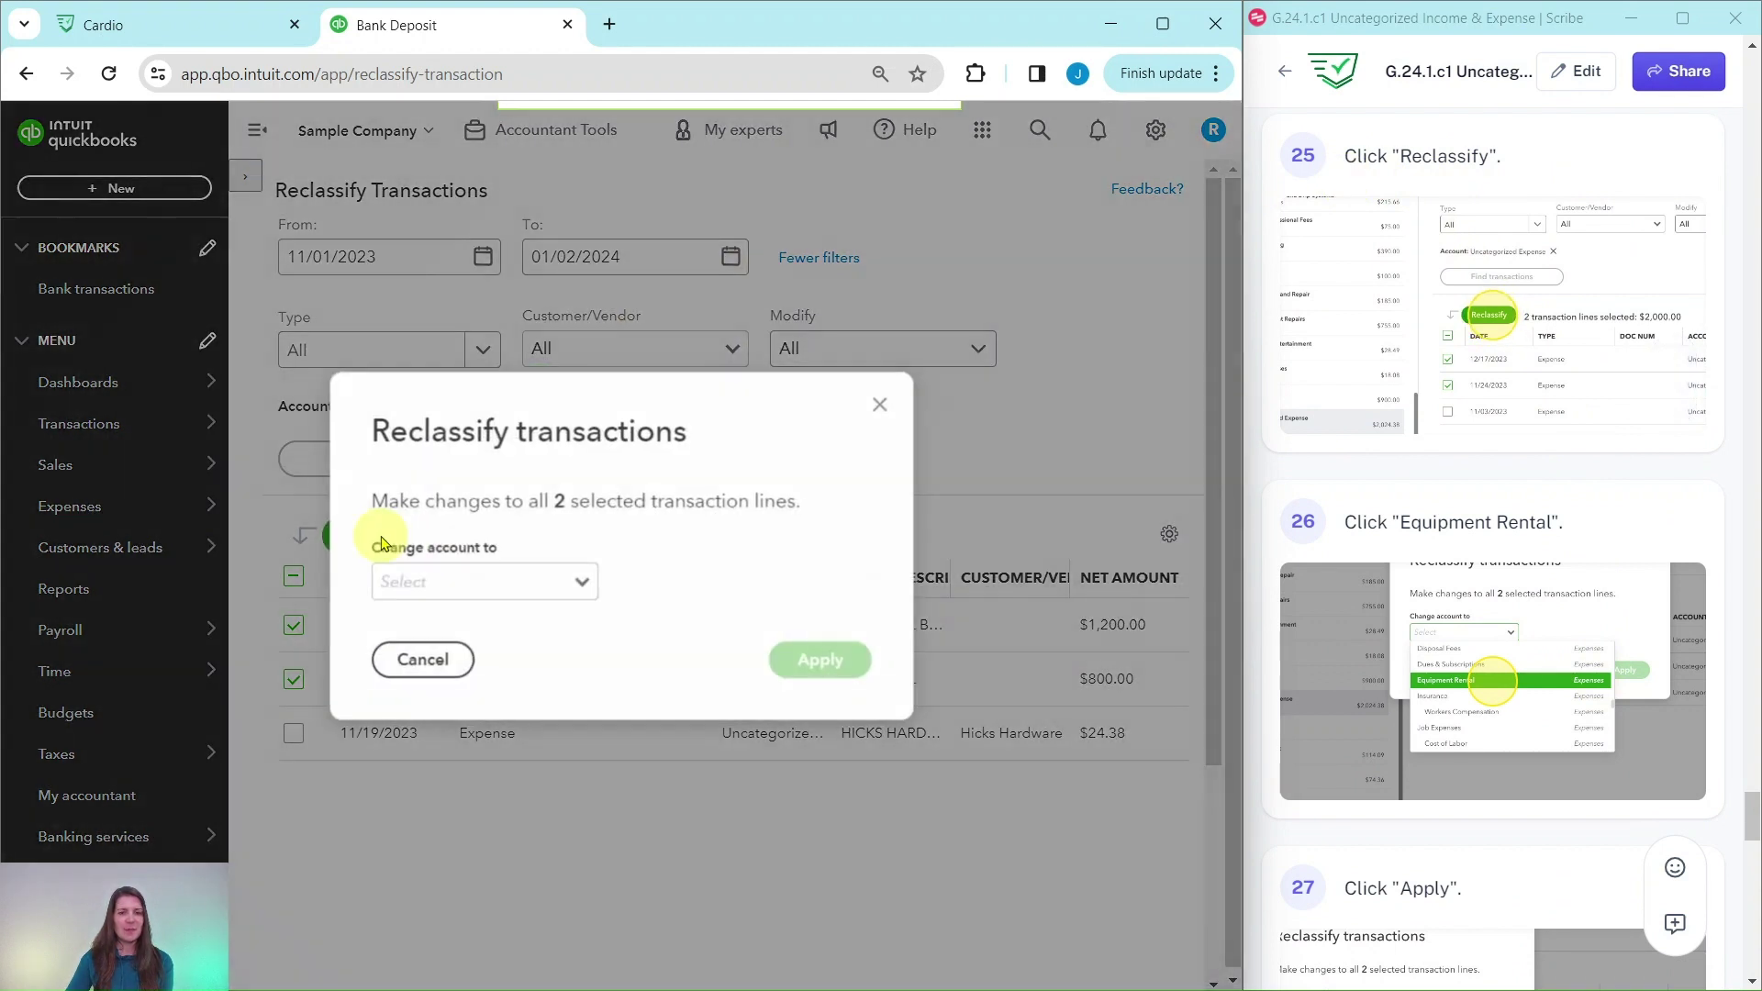
{"action": "left_click", "coordinate": [586, 585]}
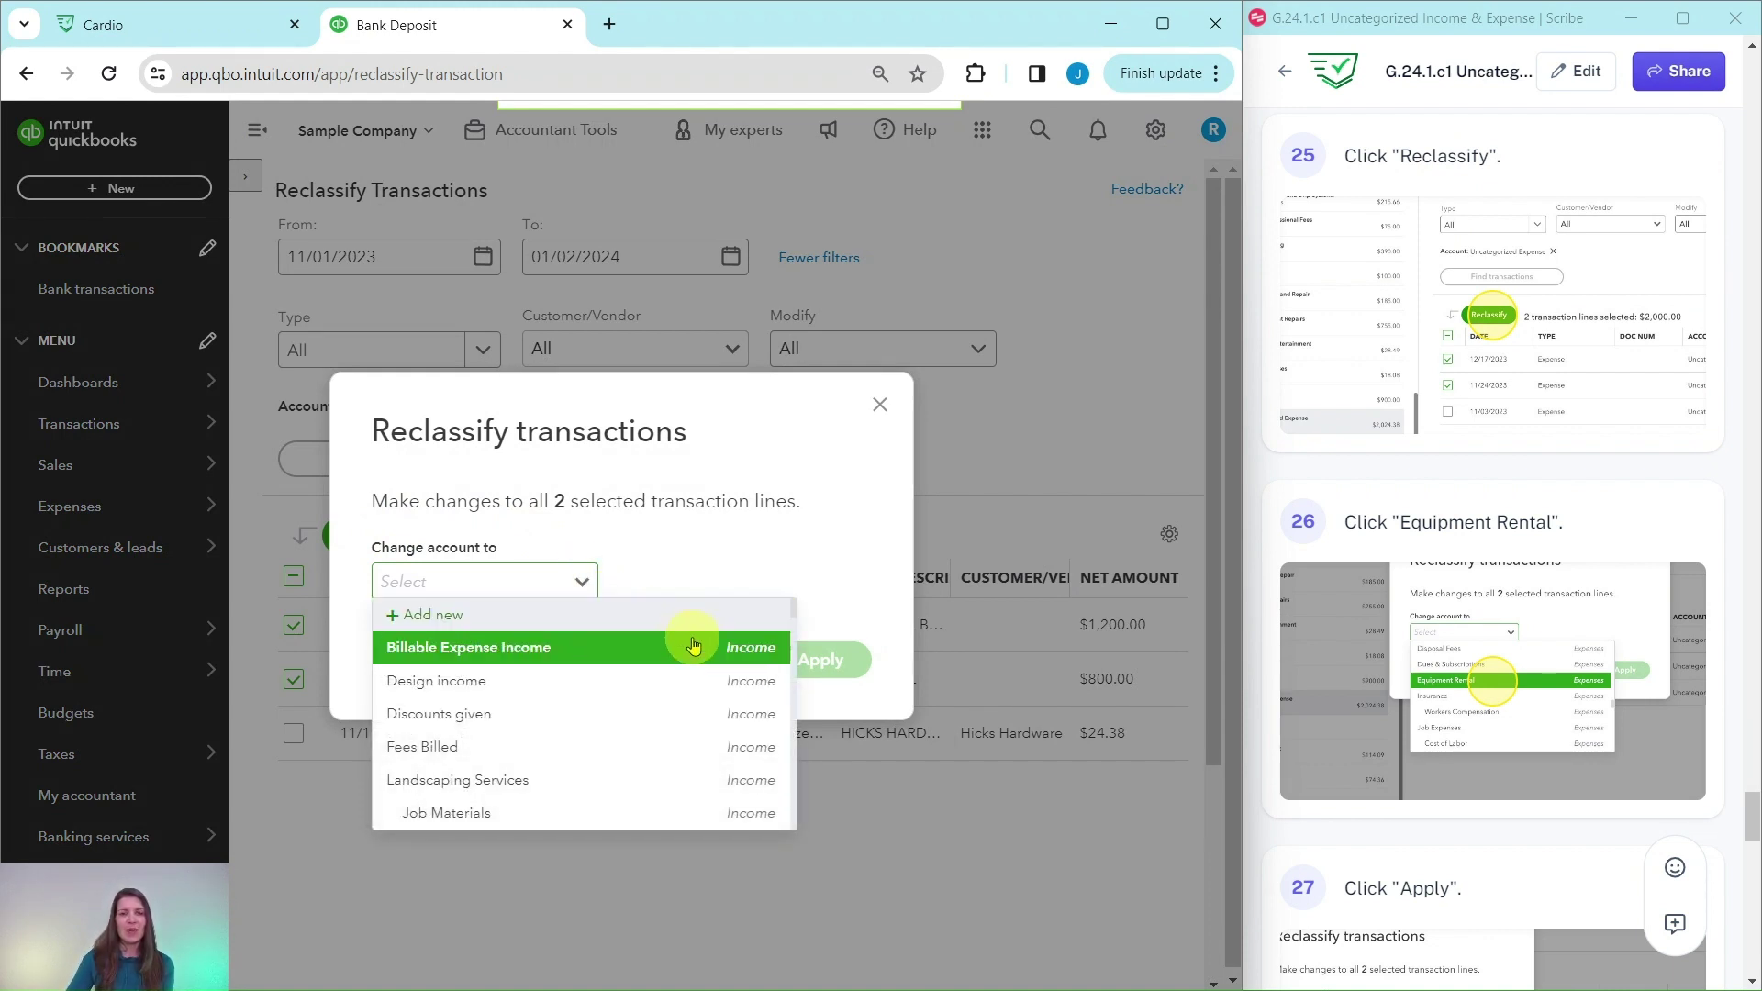
{"action": "scroll", "coordinate": [708, 657], "scroll_direction": "down", "scroll_amount": 4}
{"action": "scroll", "coordinate": [712, 663], "scroll_direction": "down", "scroll_amount": 6}
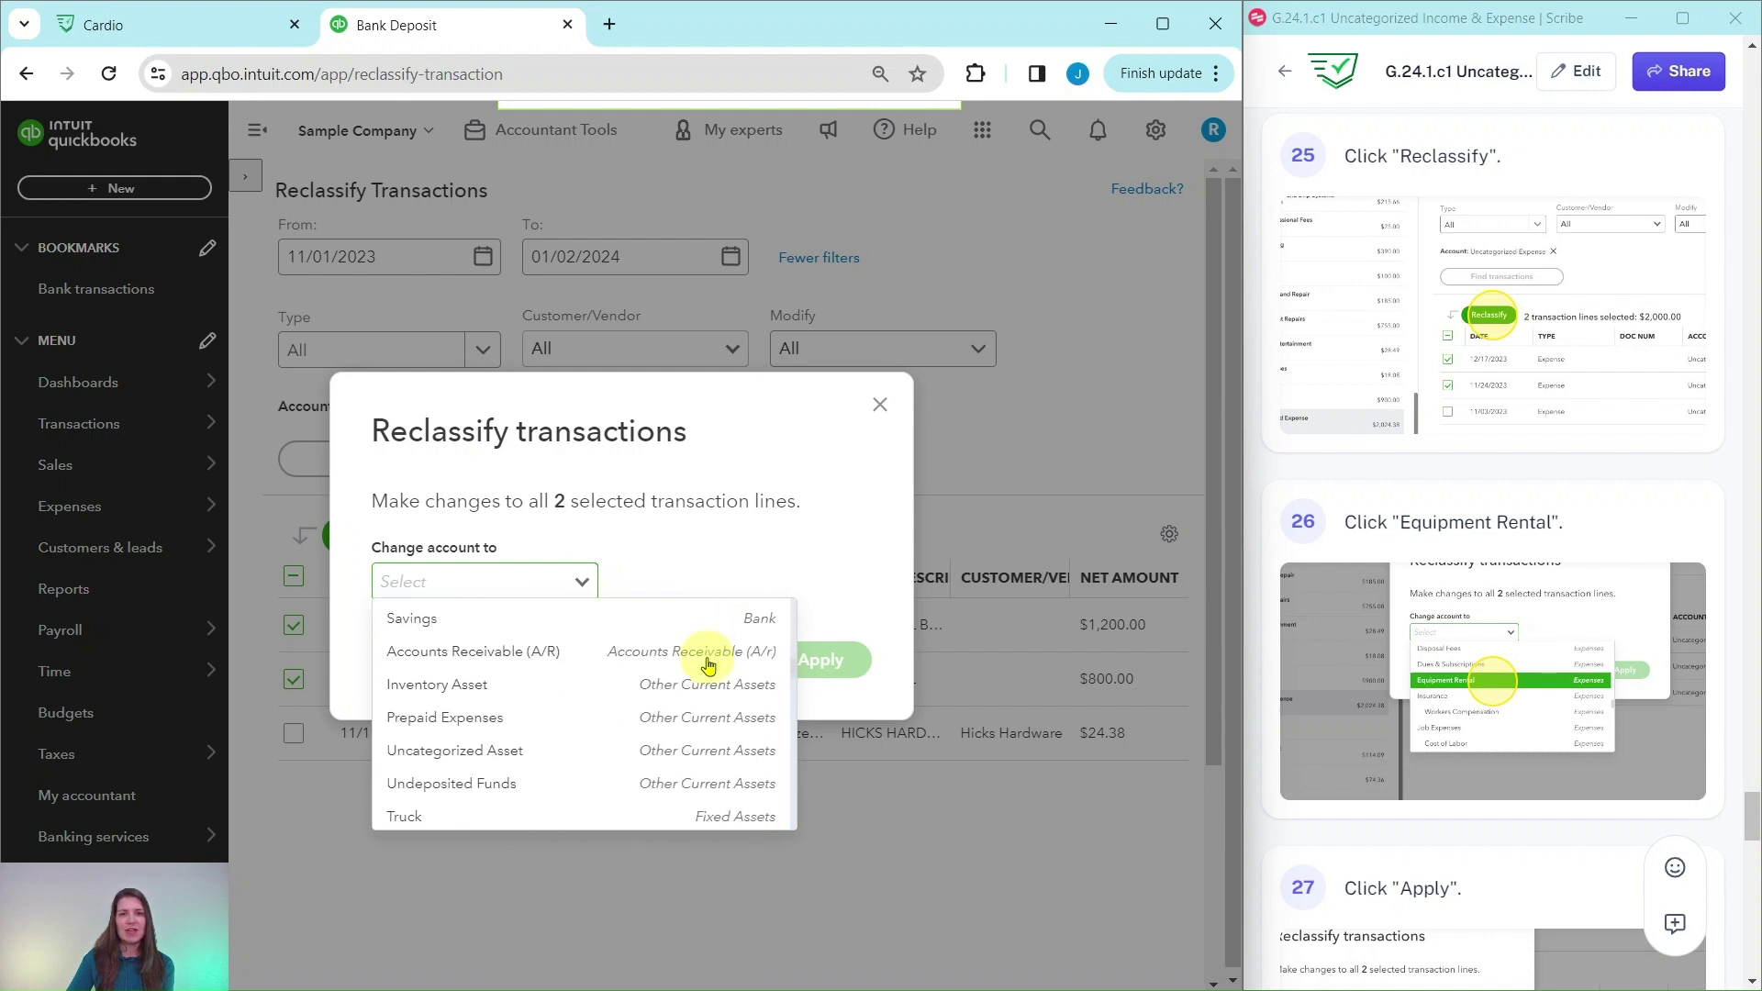
{"action": "scroll", "coordinate": [632, 679], "scroll_direction": "up", "scroll_amount": 1}
{"action": "scroll", "coordinate": [643, 688], "scroll_direction": "down", "scroll_amount": 5}
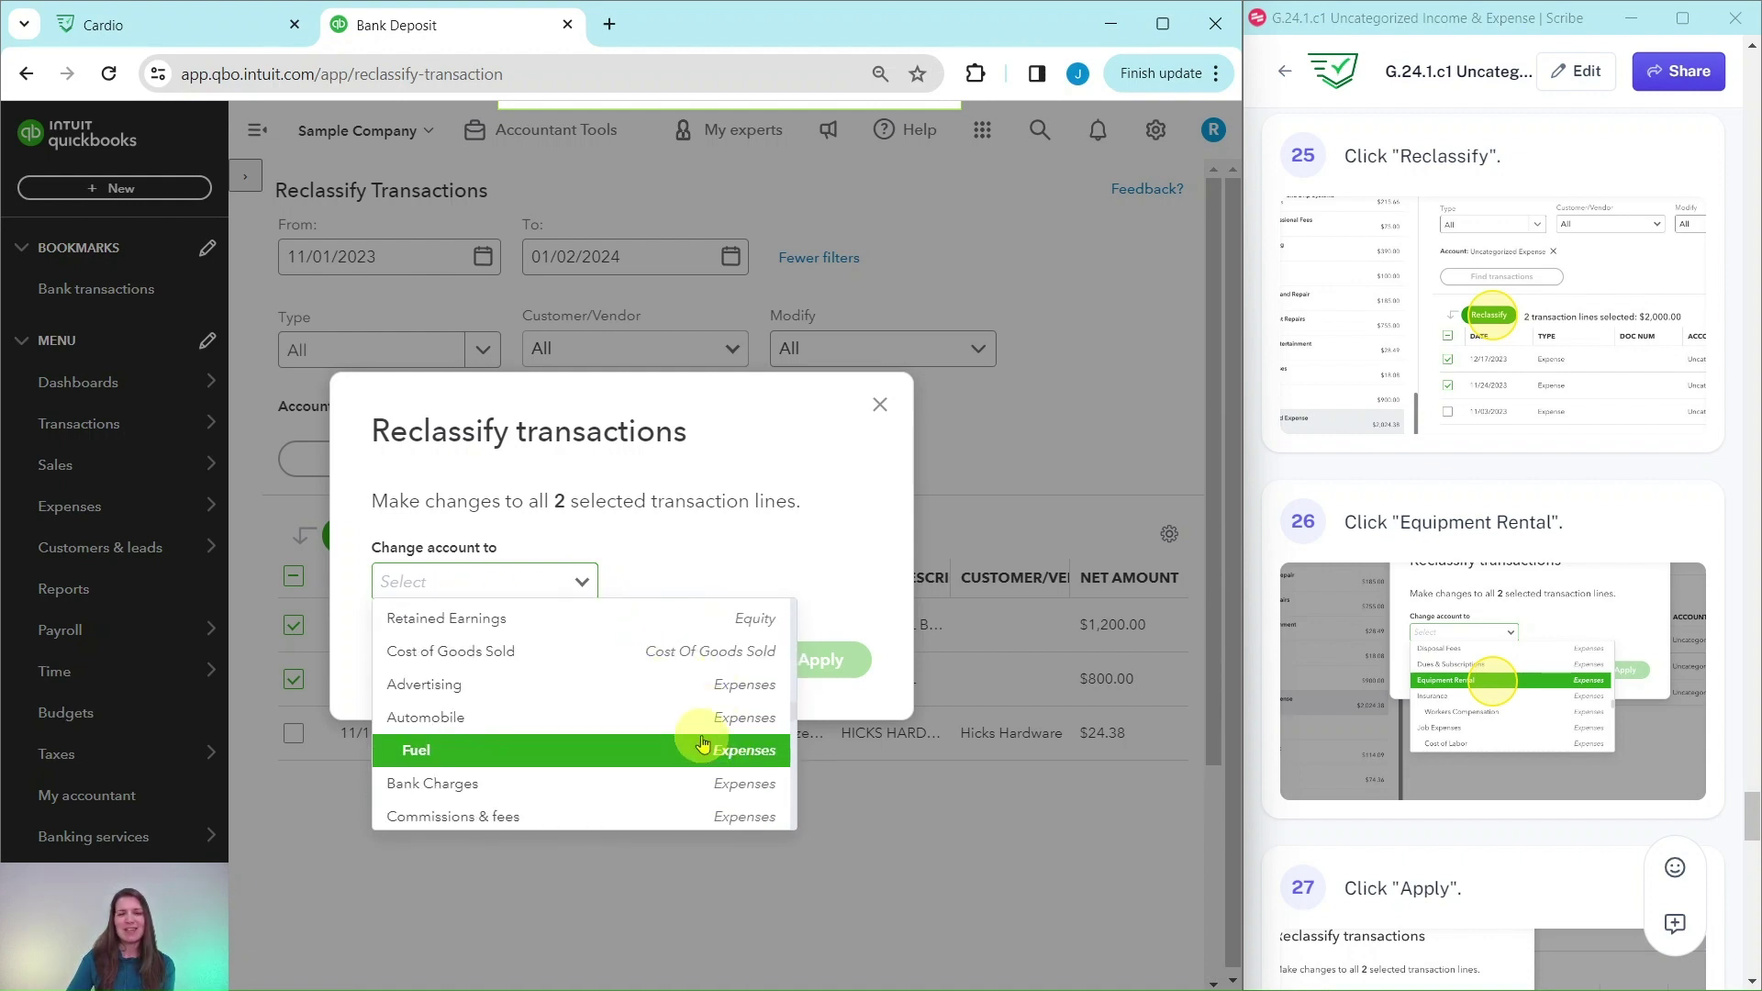
{"action": "scroll", "coordinate": [696, 721], "scroll_direction": "down", "scroll_amount": 2}
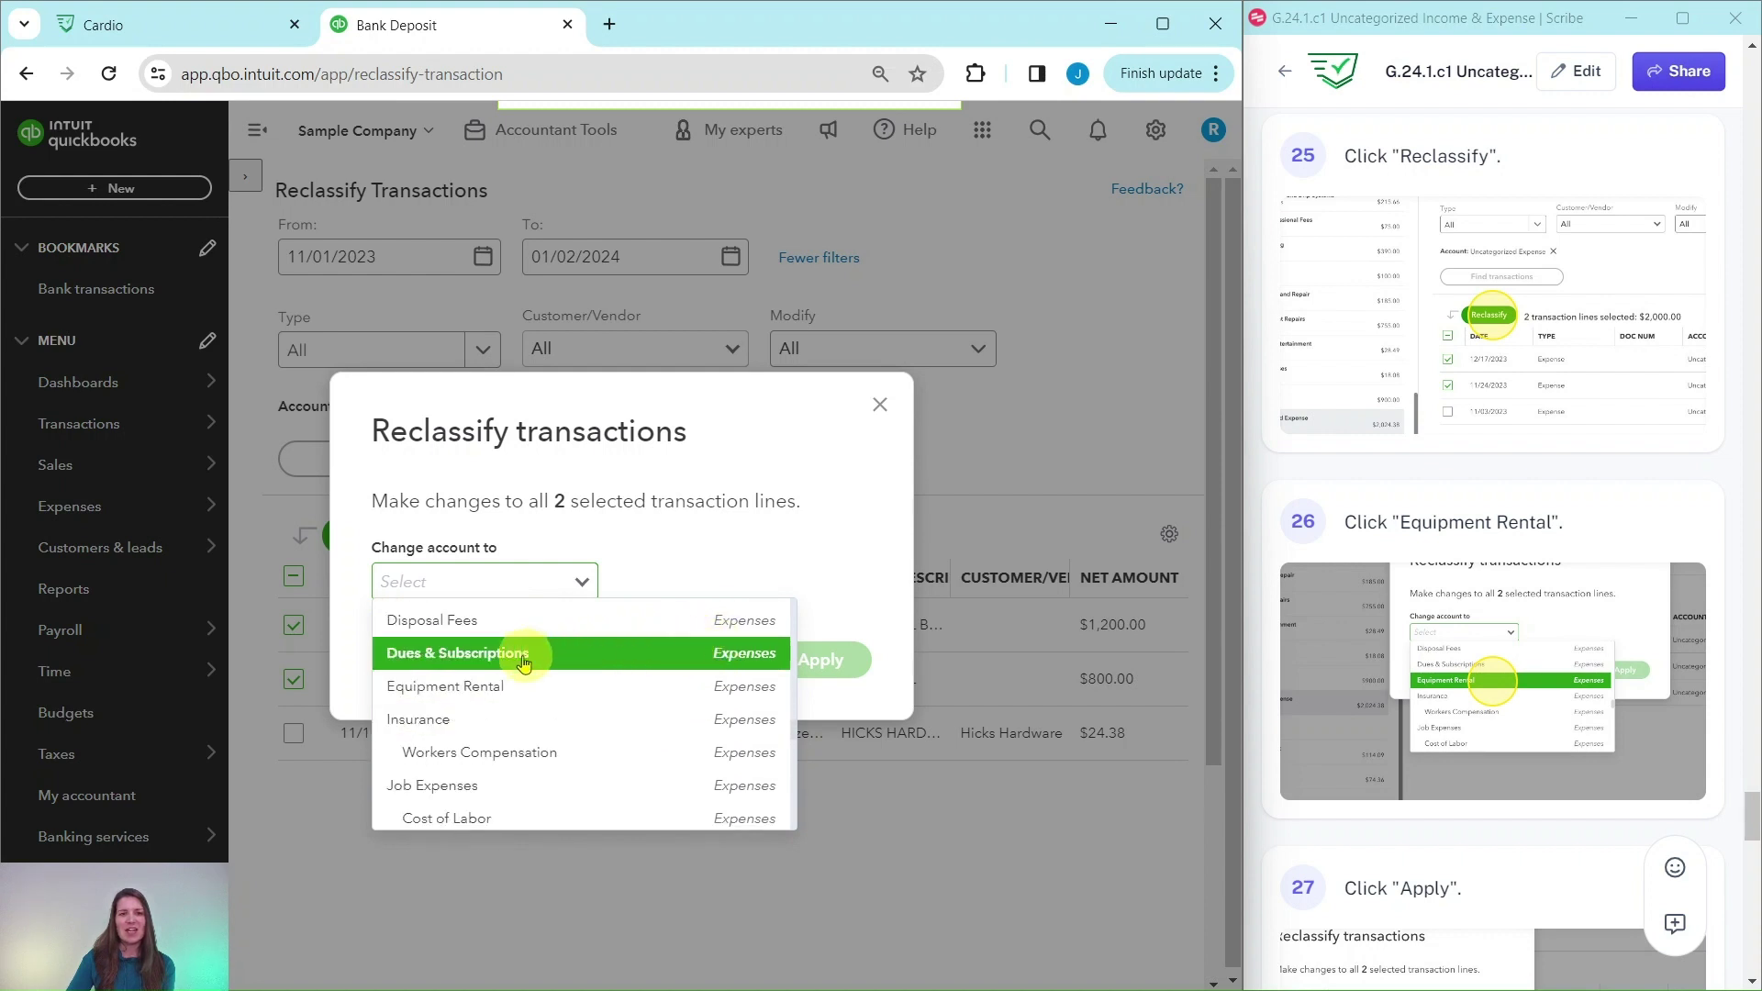
{"action": "left_click", "coordinate": [447, 696]}
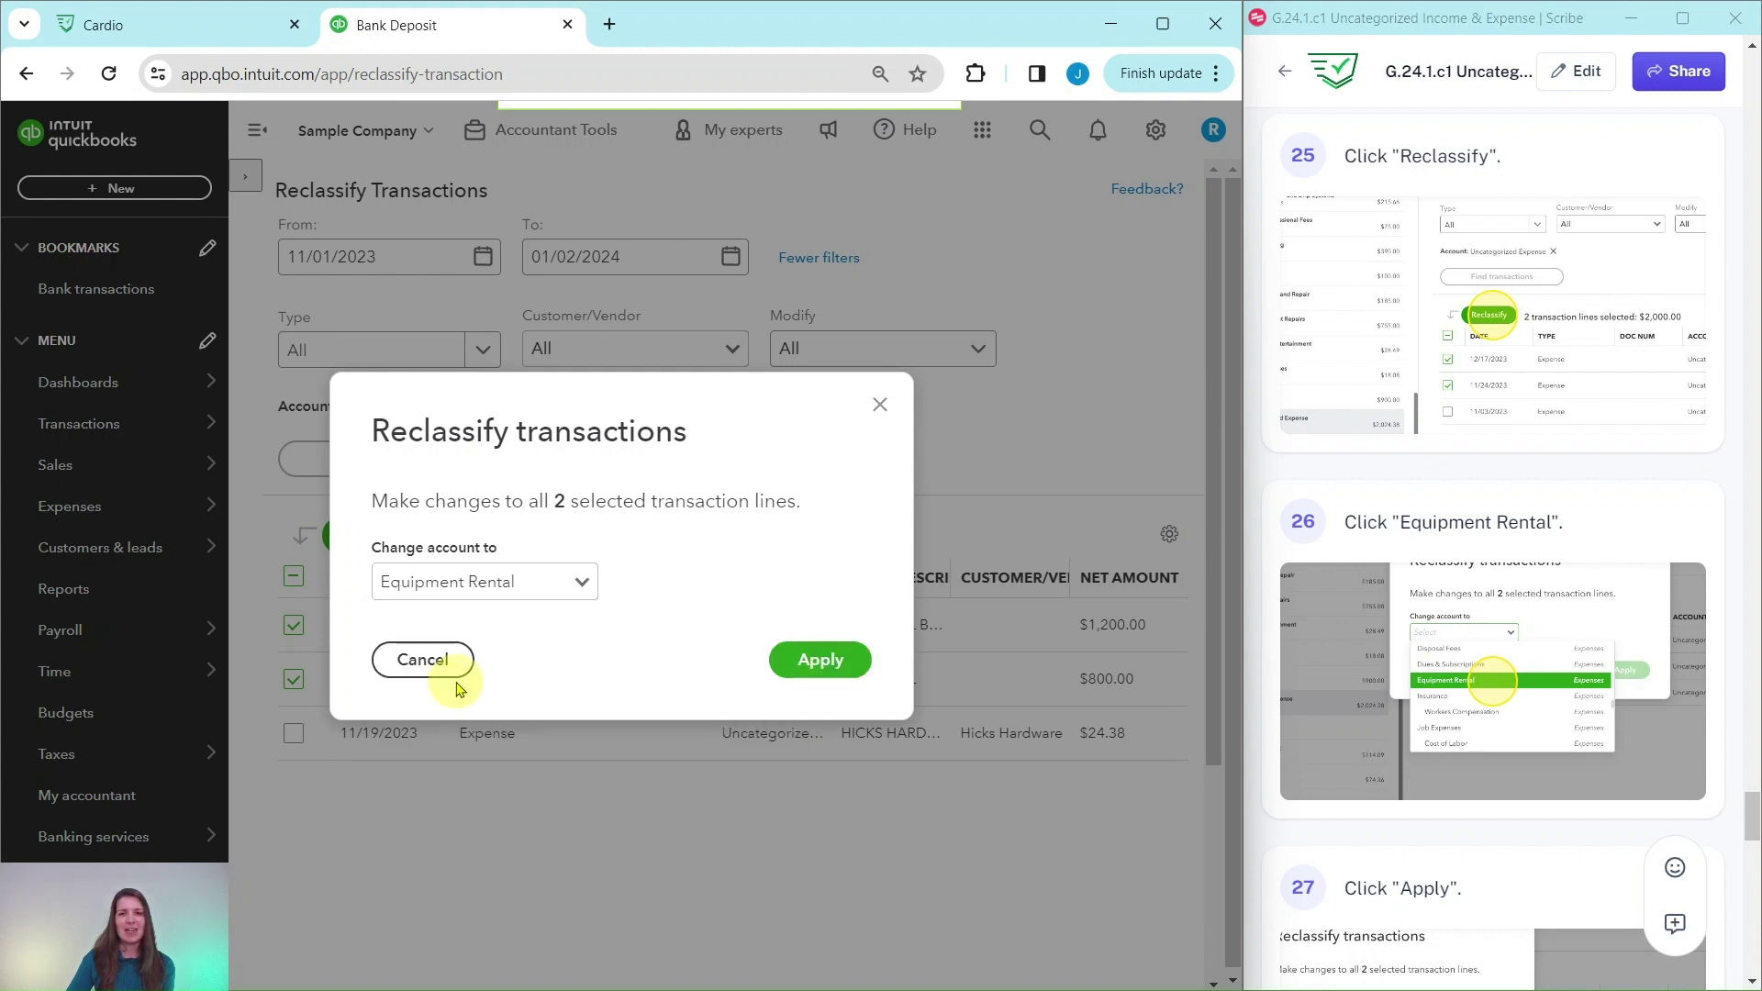
{"action": "left_click", "coordinate": [820, 669]}
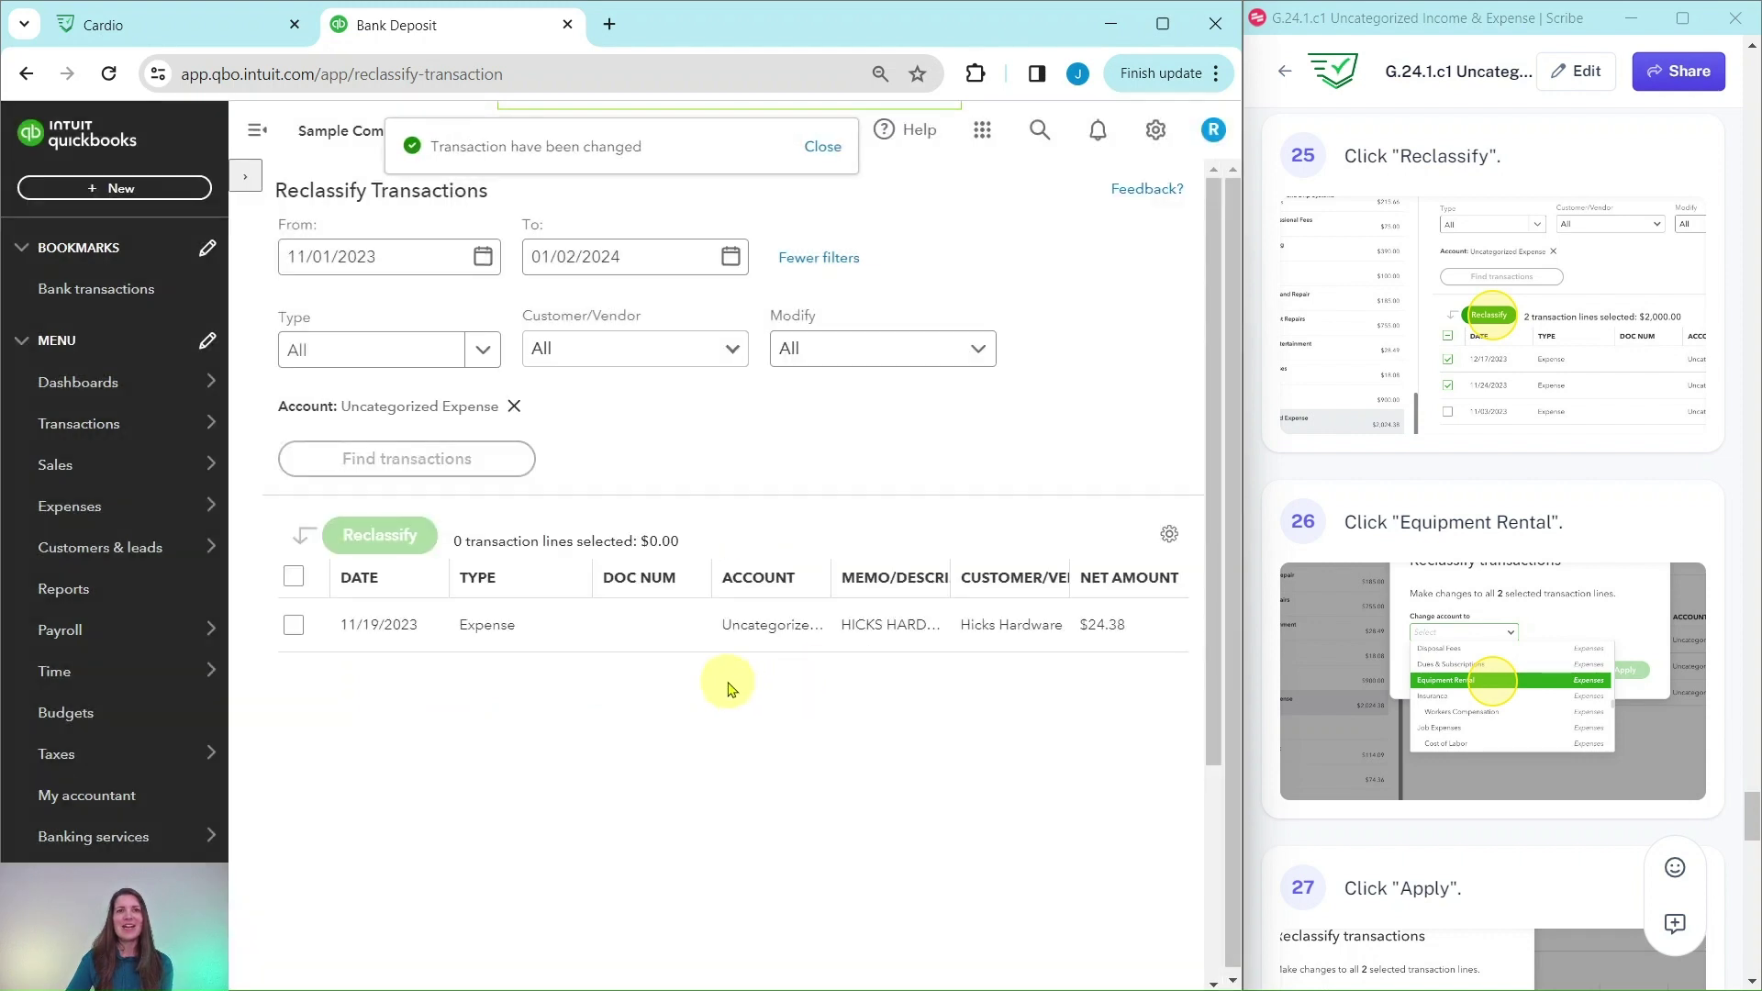
Reclassify the remaining Hicks Hardware expense of $24.38 to the Supplies account
{"action": "scroll", "coordinate": [1409, 665], "scroll_direction": "down", "scroll_amount": 3}
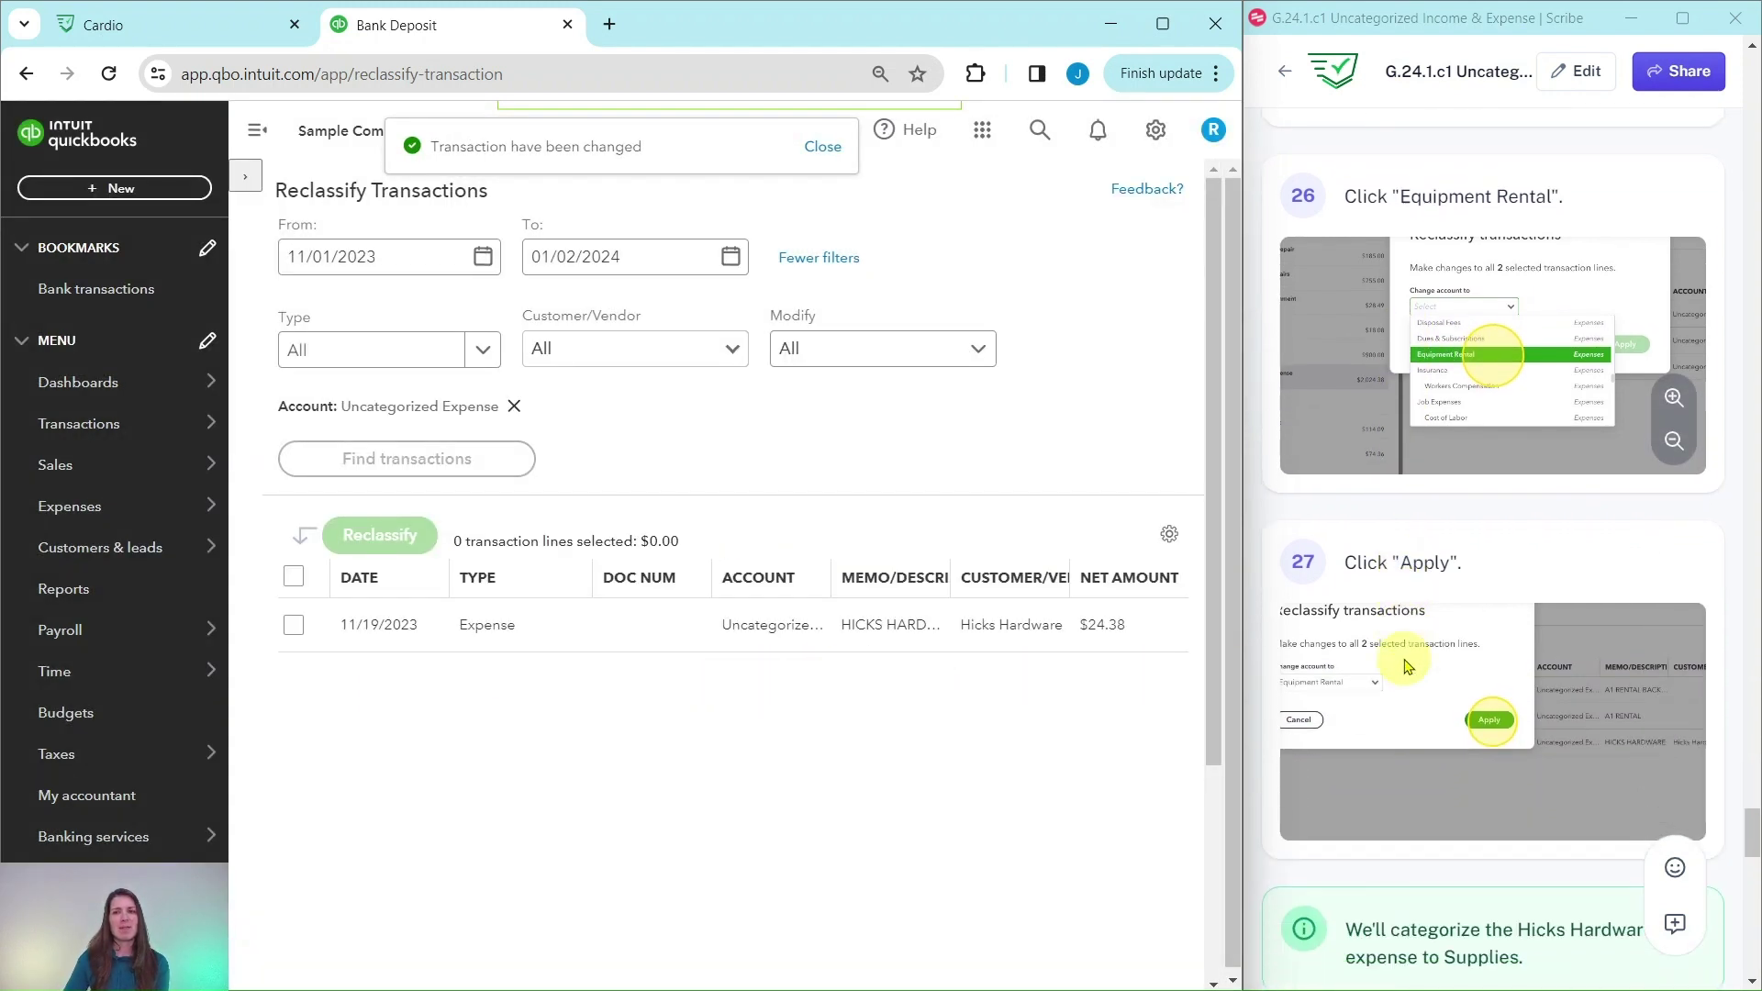
{"action": "scroll", "coordinate": [1409, 666], "scroll_direction": "down", "scroll_amount": 6}
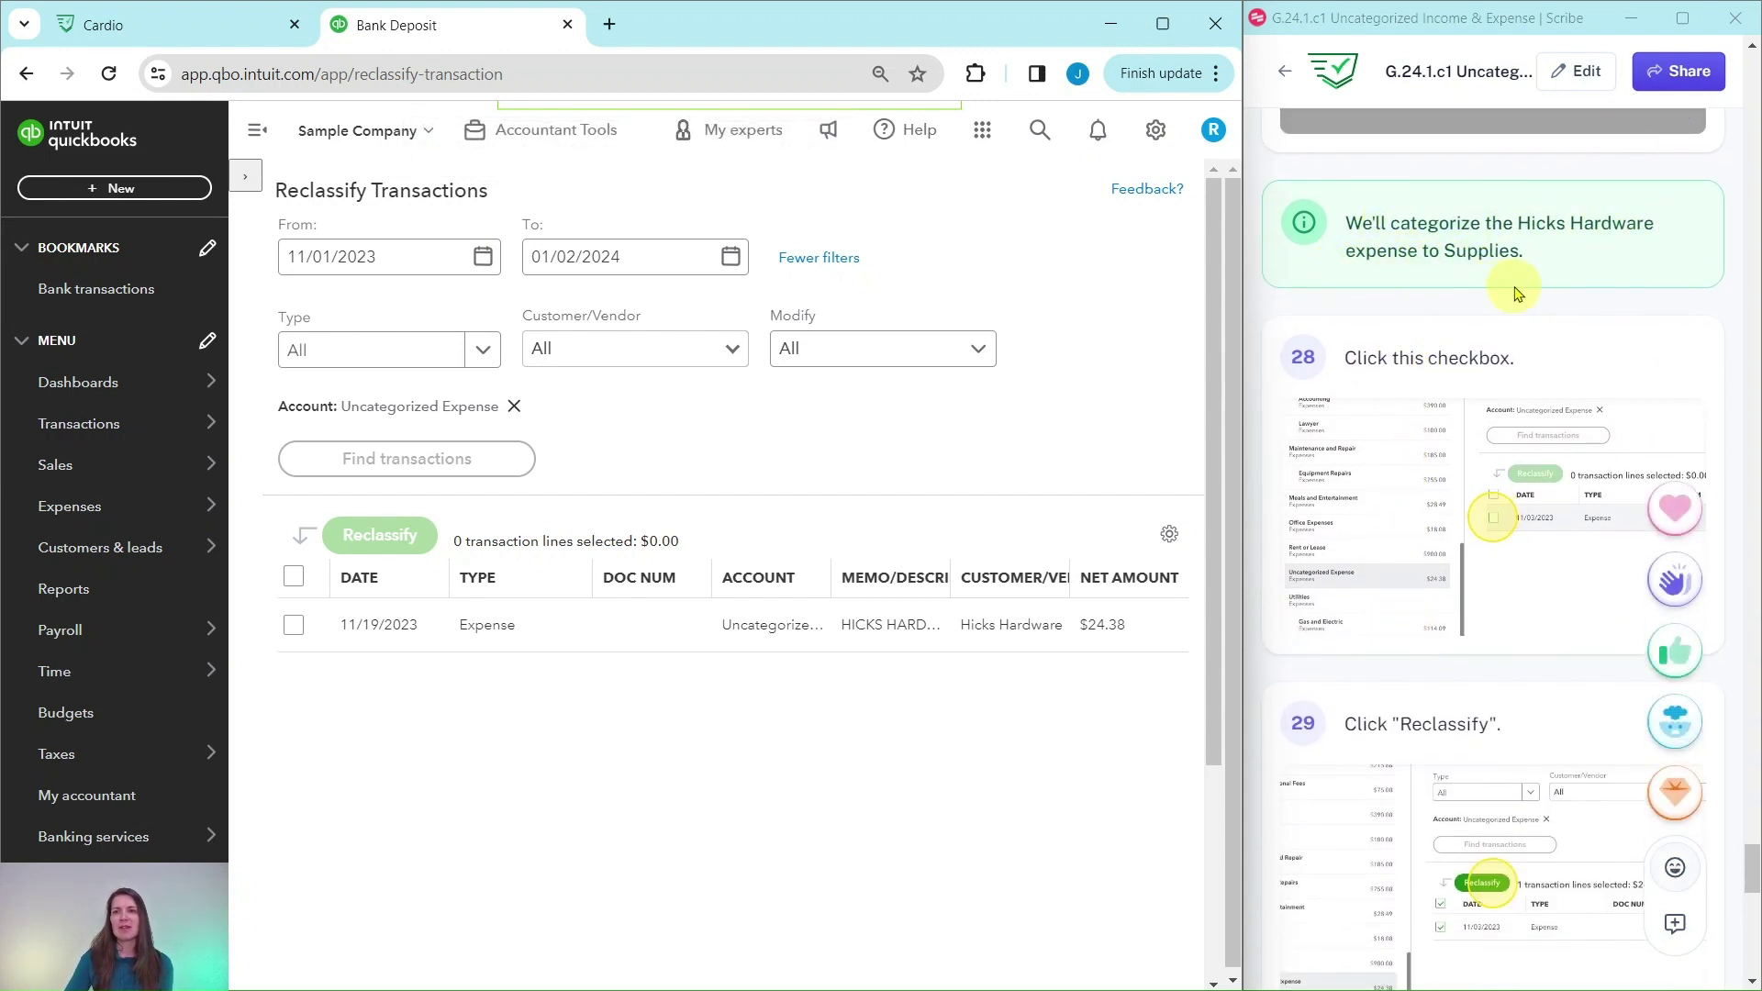
{"action": "scroll", "coordinate": [1494, 511], "scroll_direction": "down", "scroll_amount": 1}
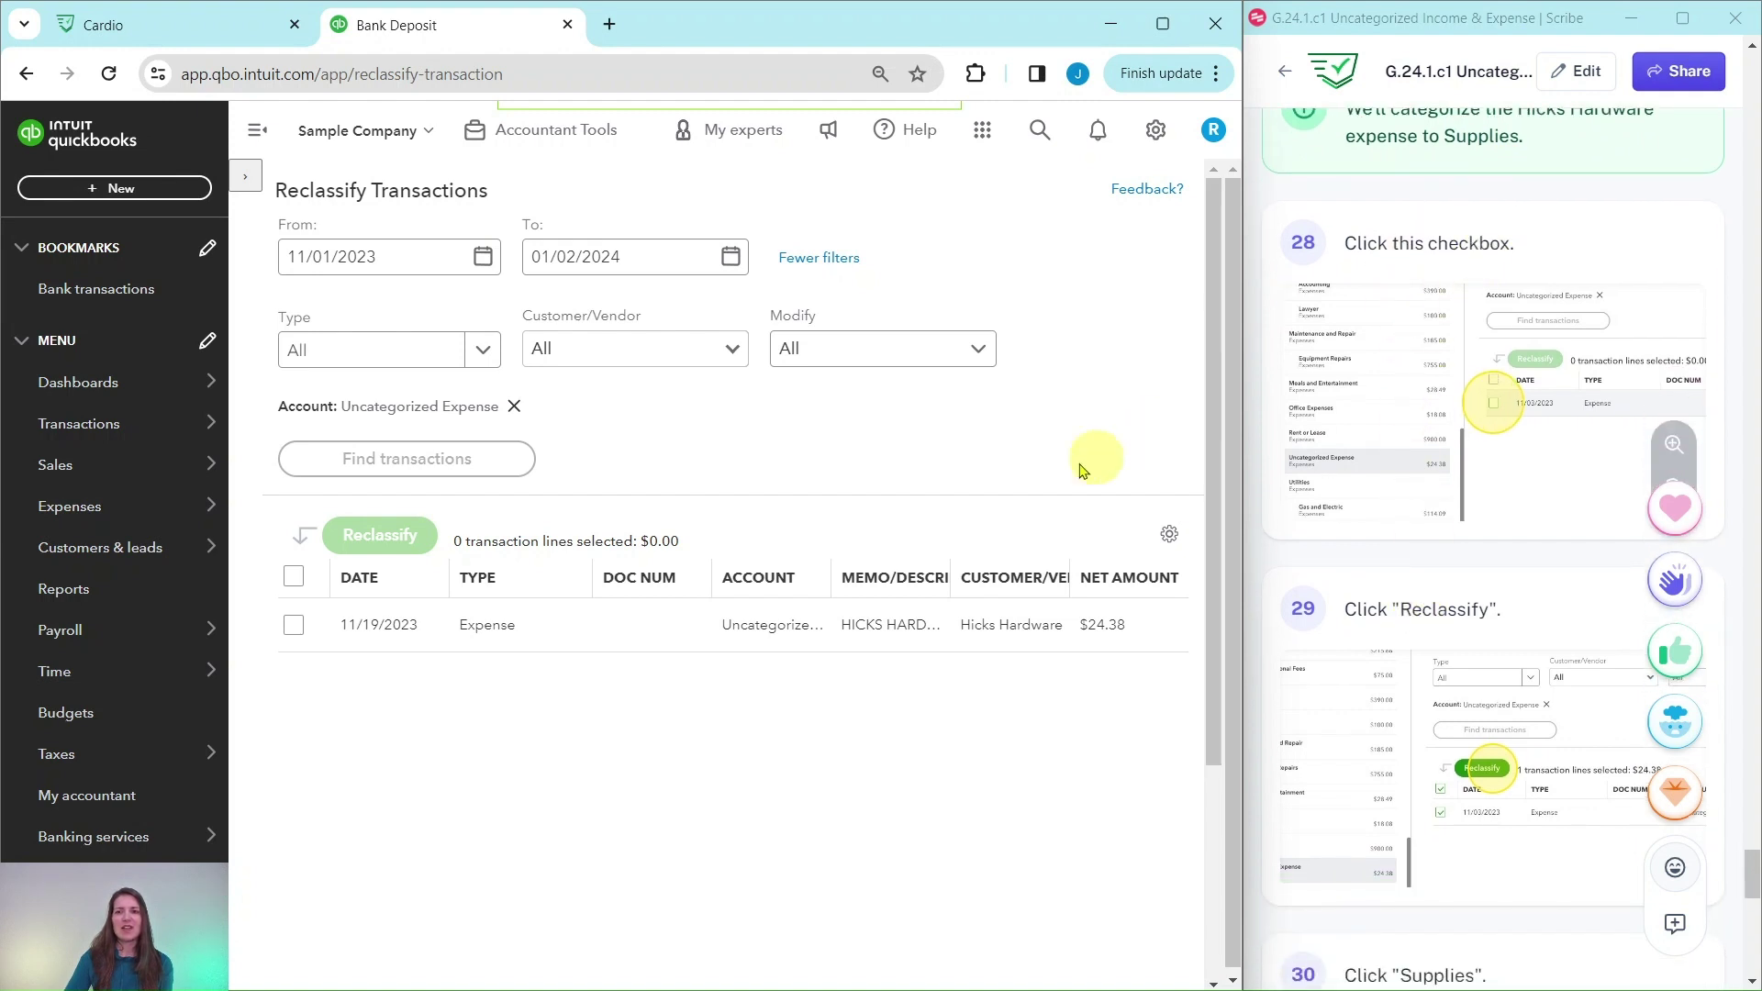
{"action": "left_click", "coordinate": [294, 628]}
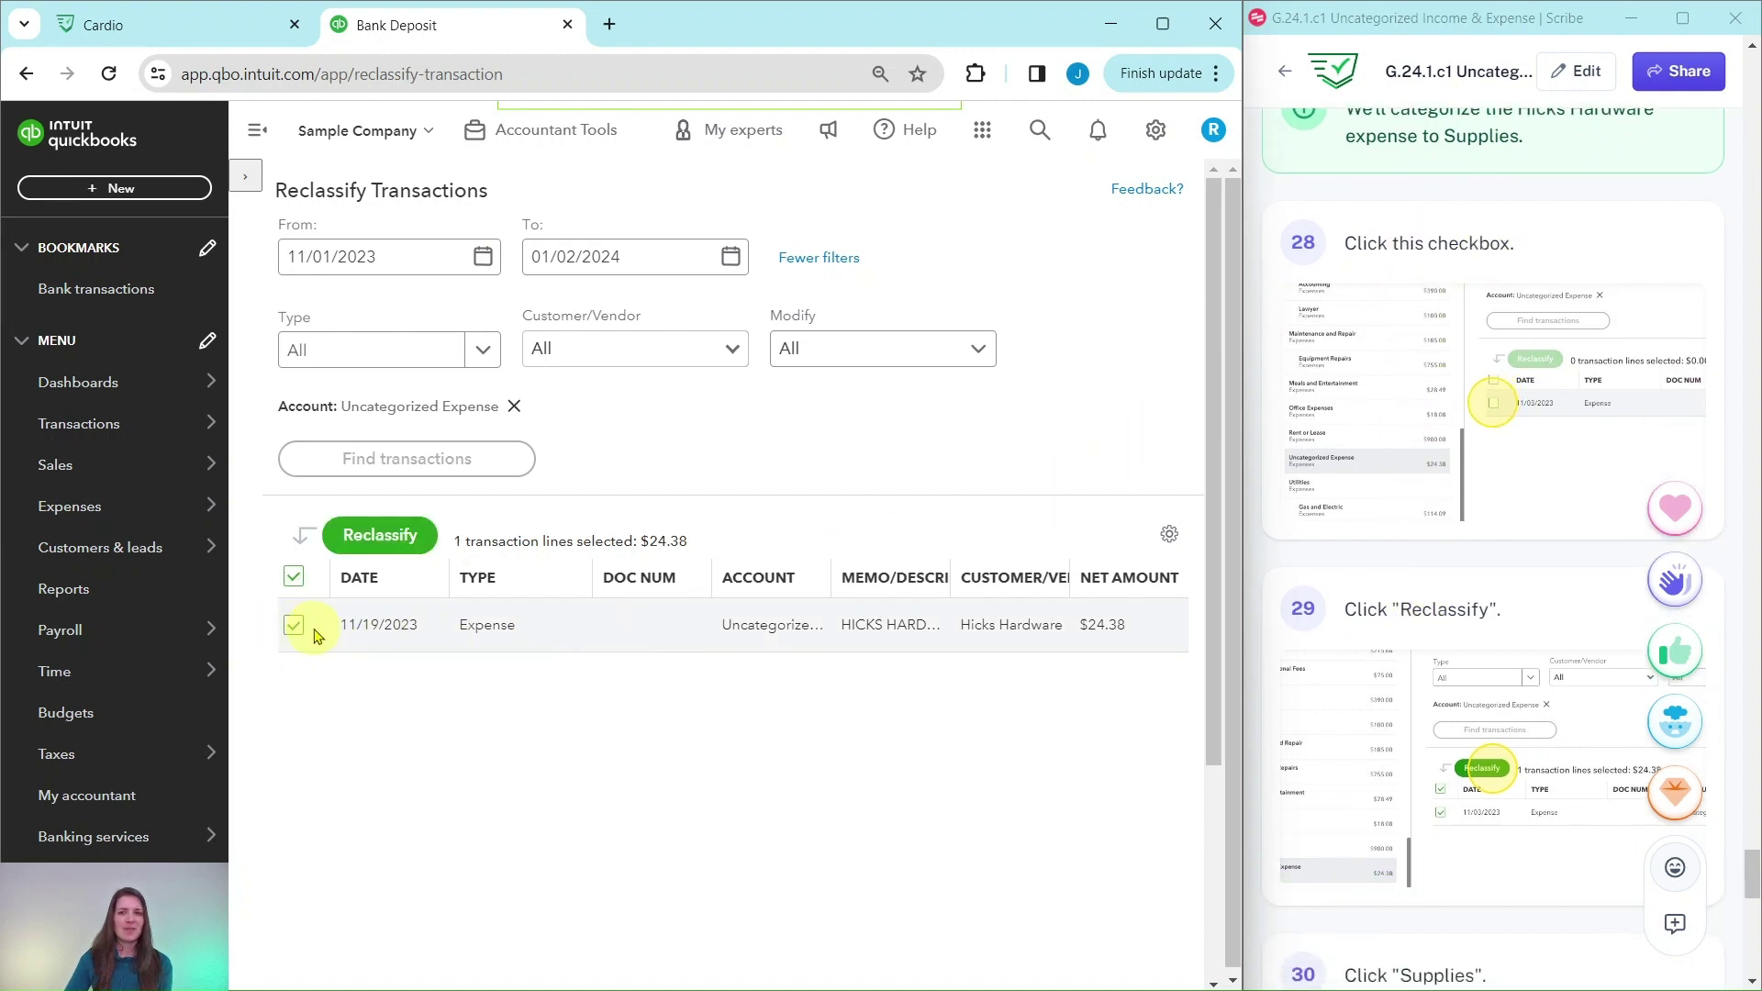
{"action": "left_click", "coordinate": [378, 535]}
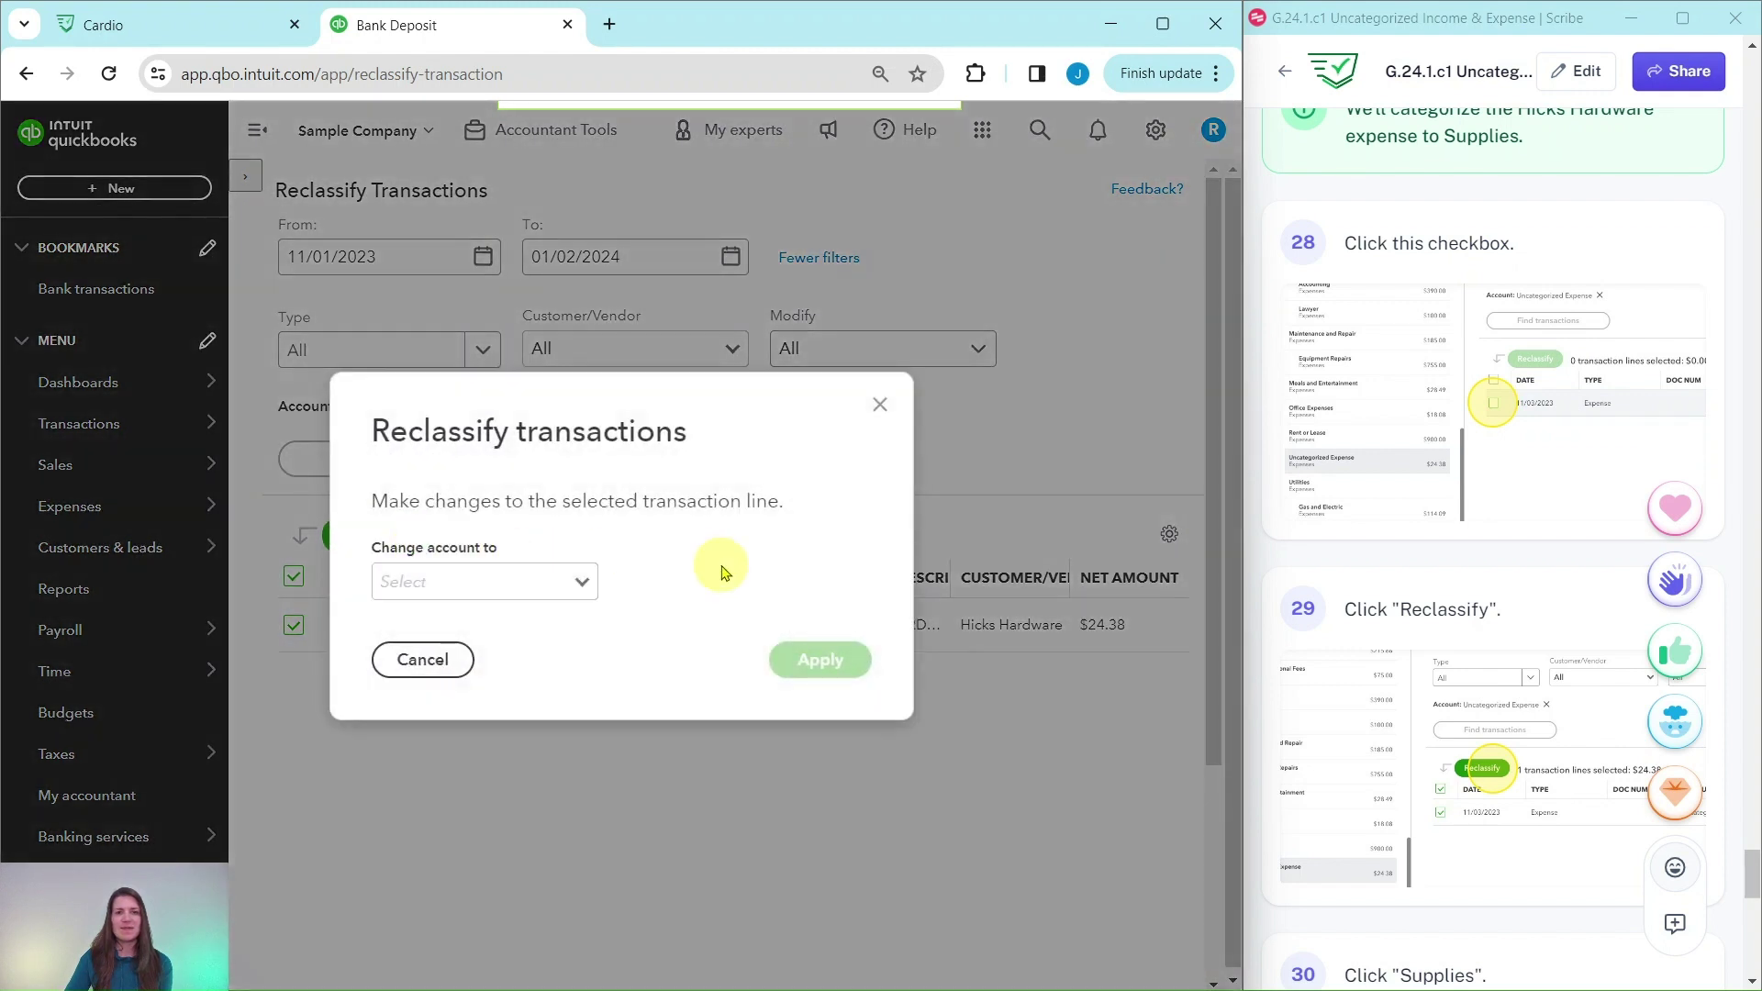
{"action": "left_click", "coordinate": [582, 587]}
{"action": "scroll", "coordinate": [584, 699], "scroll_direction": "down", "scroll_amount": 3}
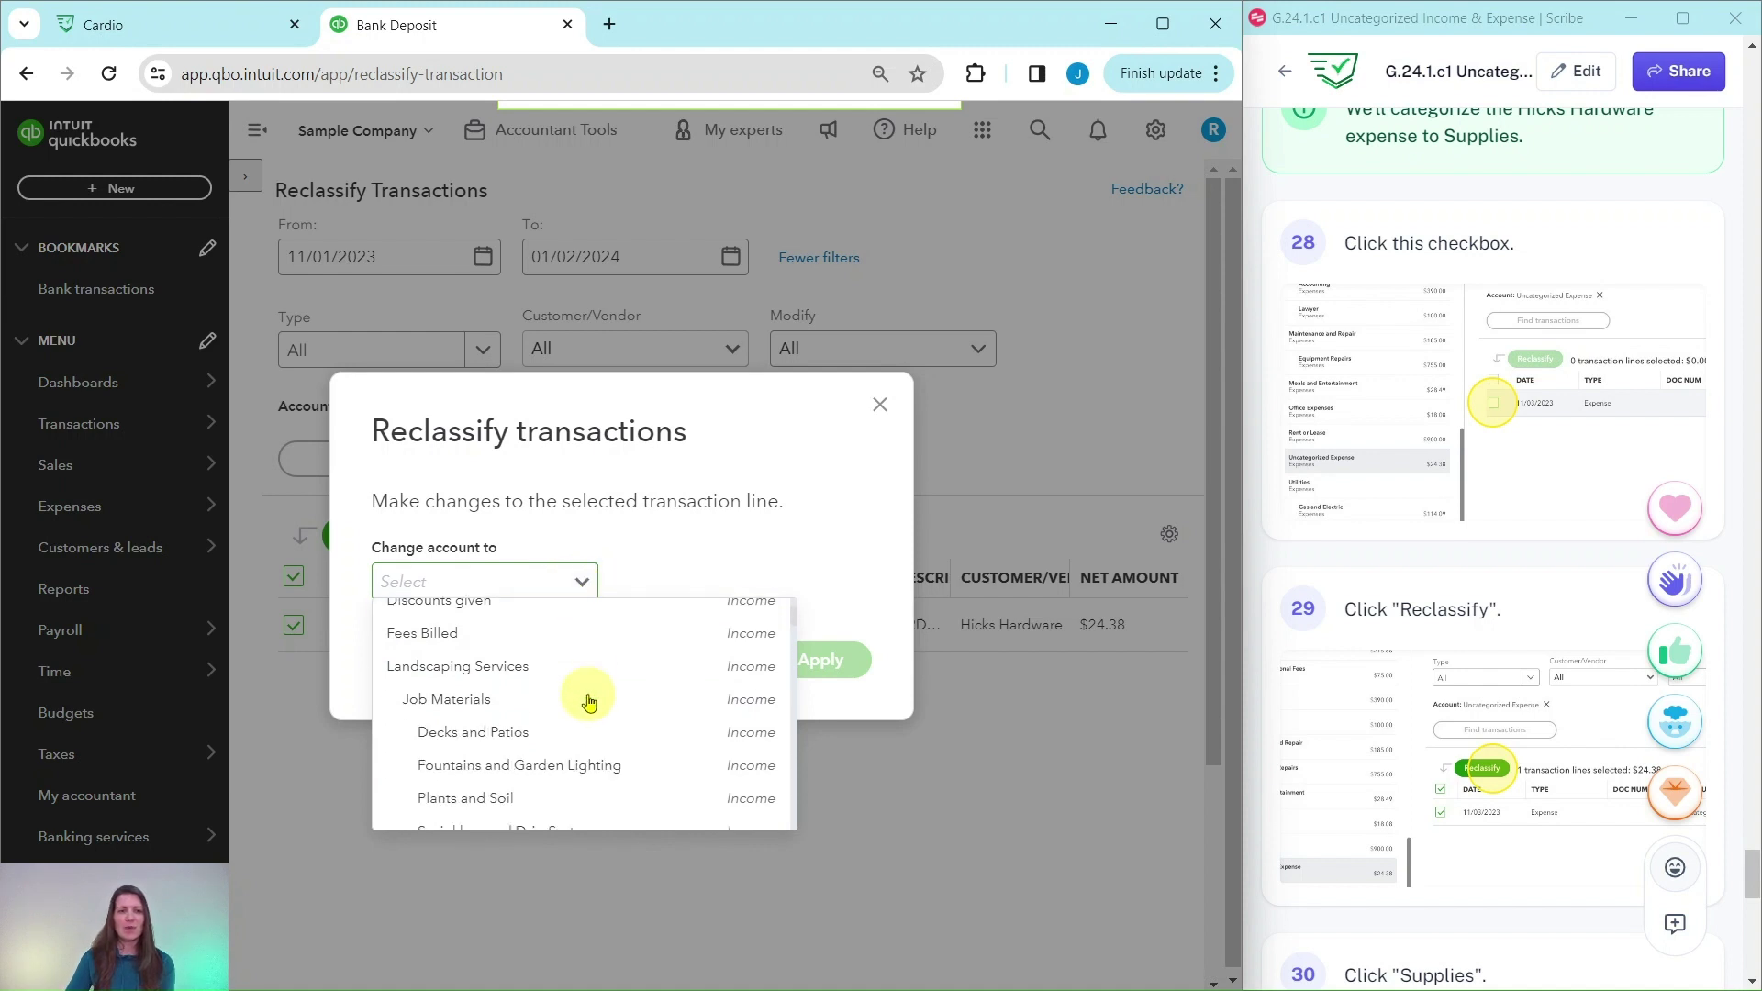
{"action": "scroll", "coordinate": [588, 702], "scroll_direction": "down", "scroll_amount": 5}
{"action": "scroll", "coordinate": [588, 702], "scroll_direction": "up", "scroll_amount": 3}
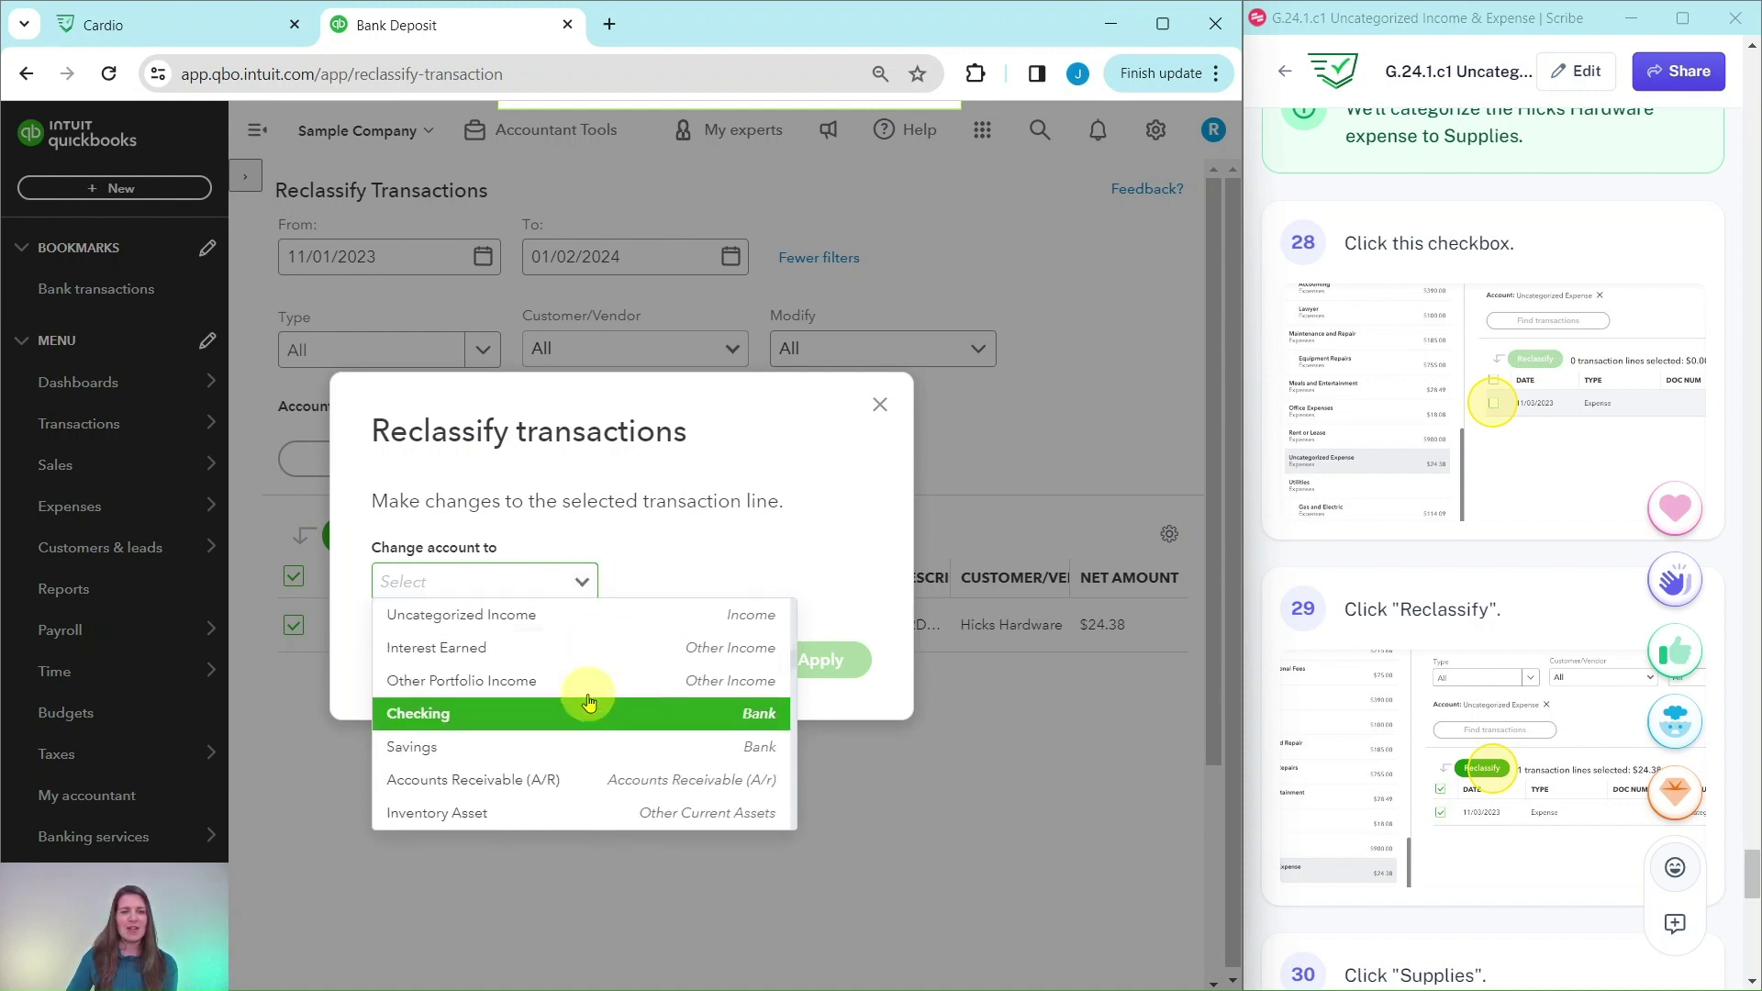
{"action": "scroll", "coordinate": [588, 702], "scroll_direction": "down", "scroll_amount": 10}
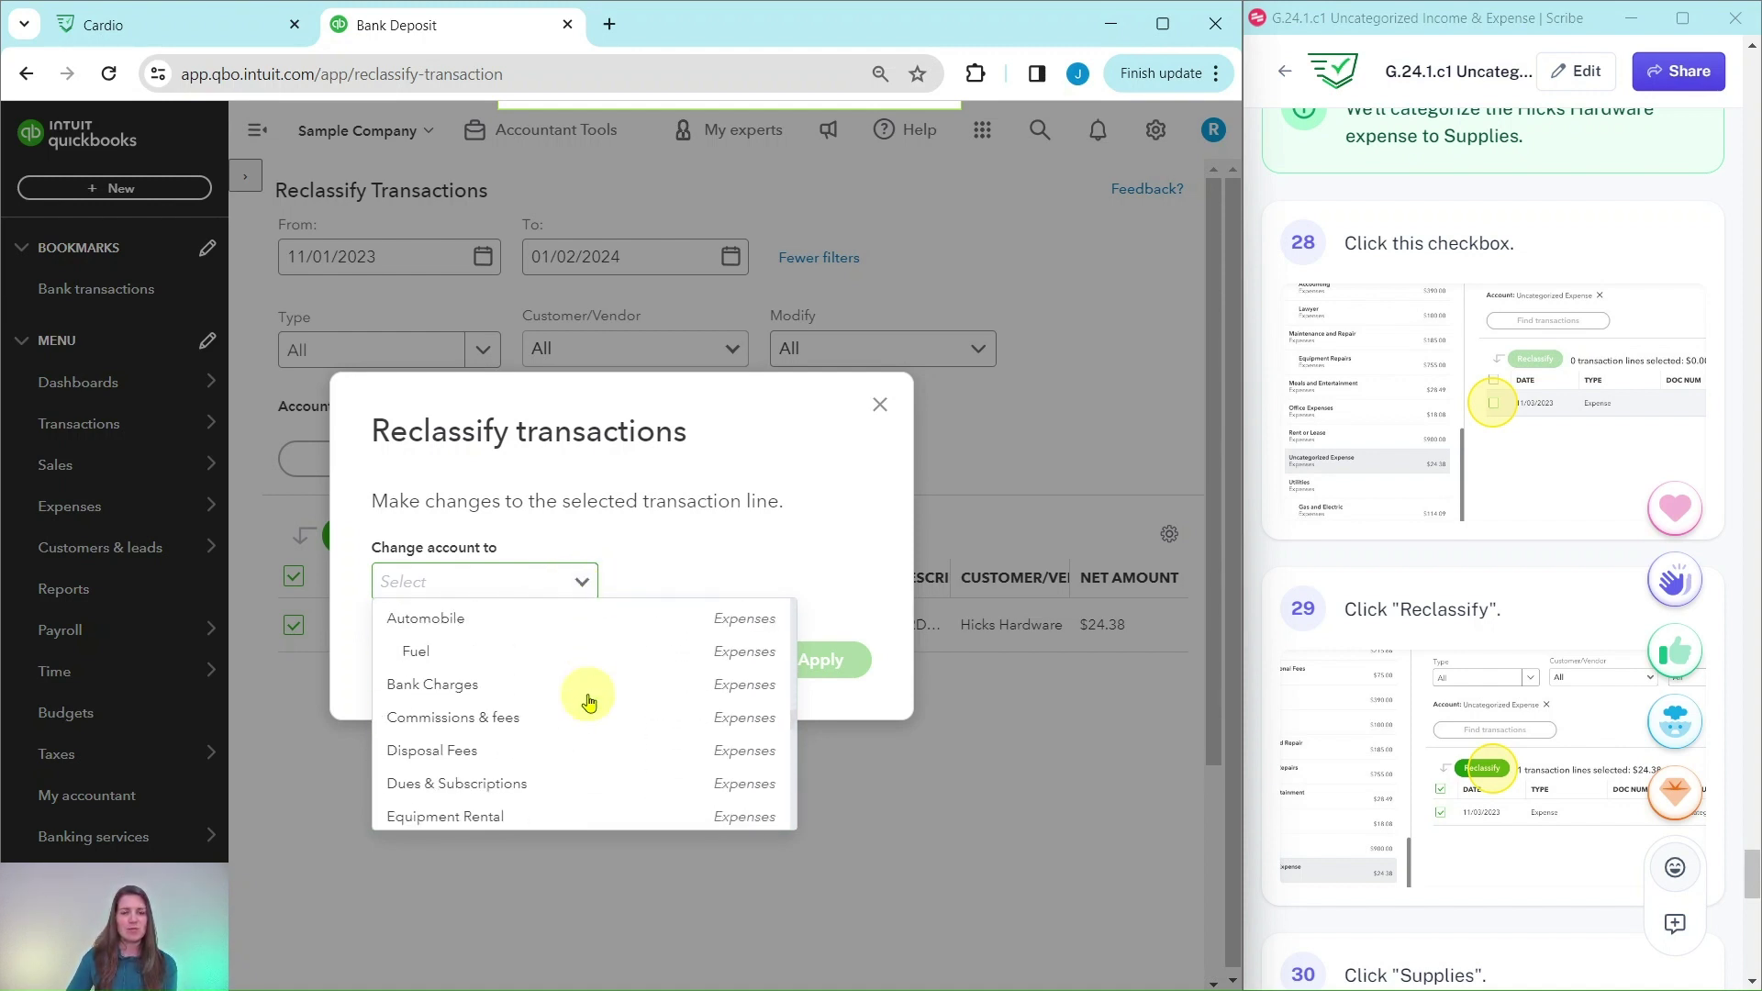
{"action": "scroll", "coordinate": [592, 702], "scroll_direction": "down", "scroll_amount": 6}
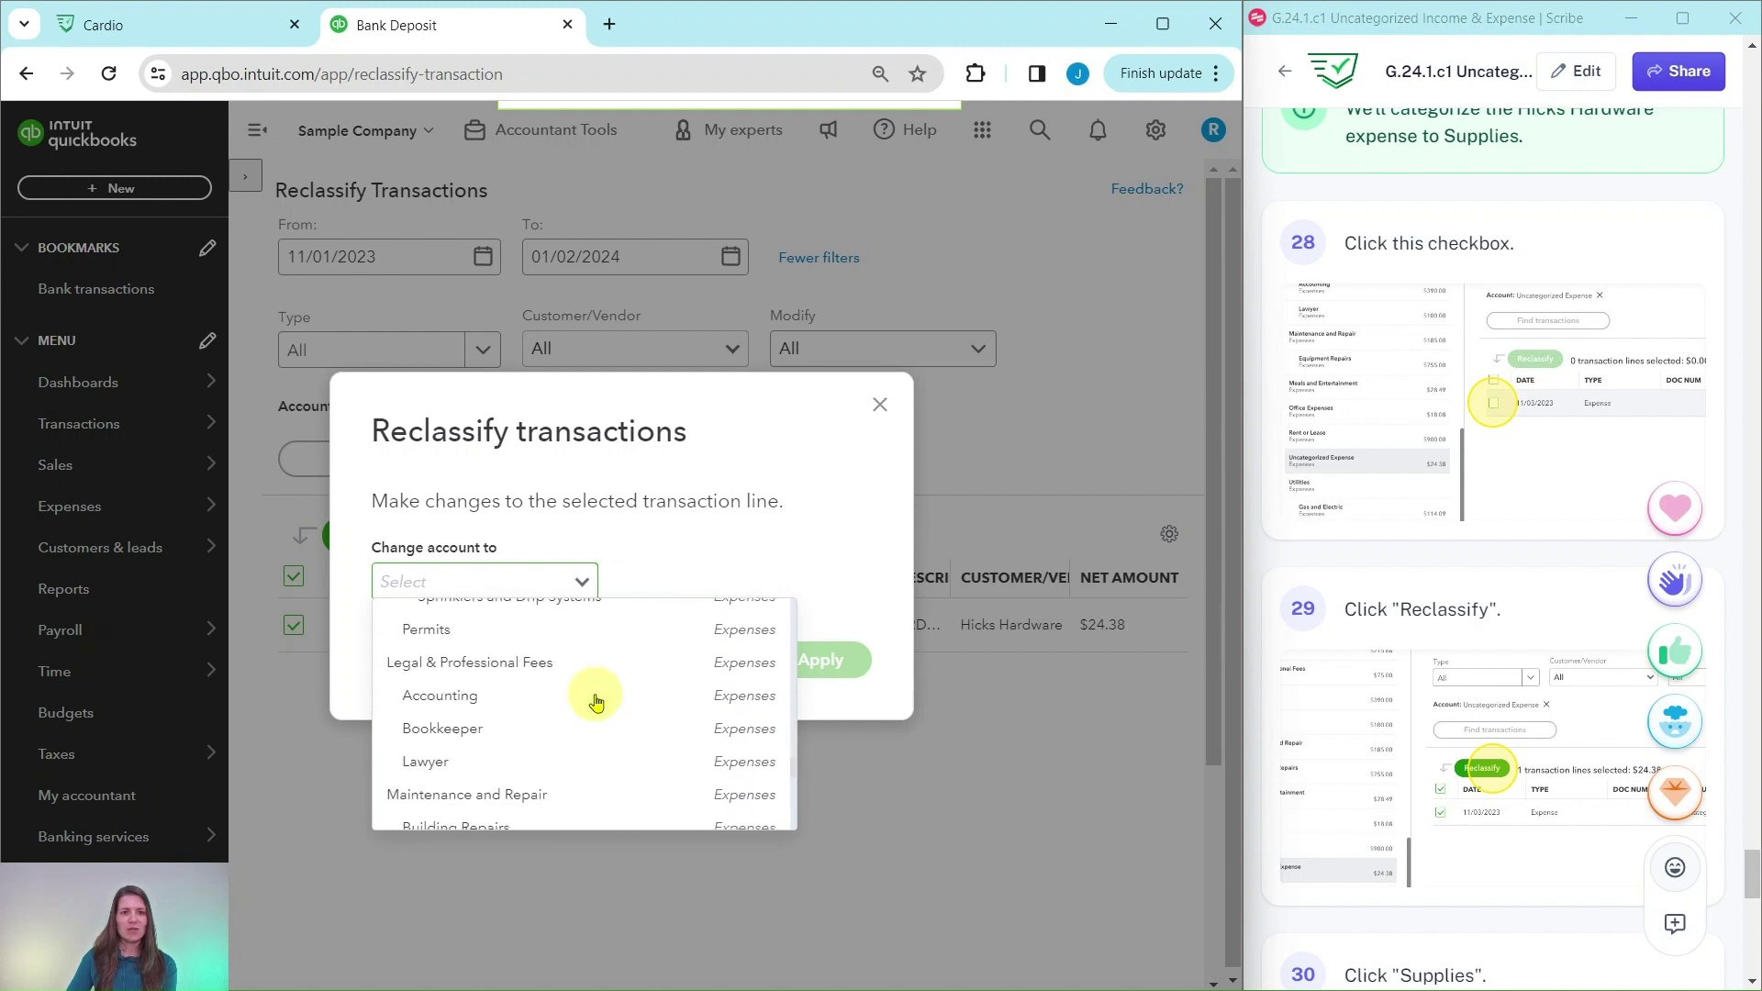
{"action": "scroll", "coordinate": [596, 702], "scroll_direction": "down", "scroll_amount": 4}
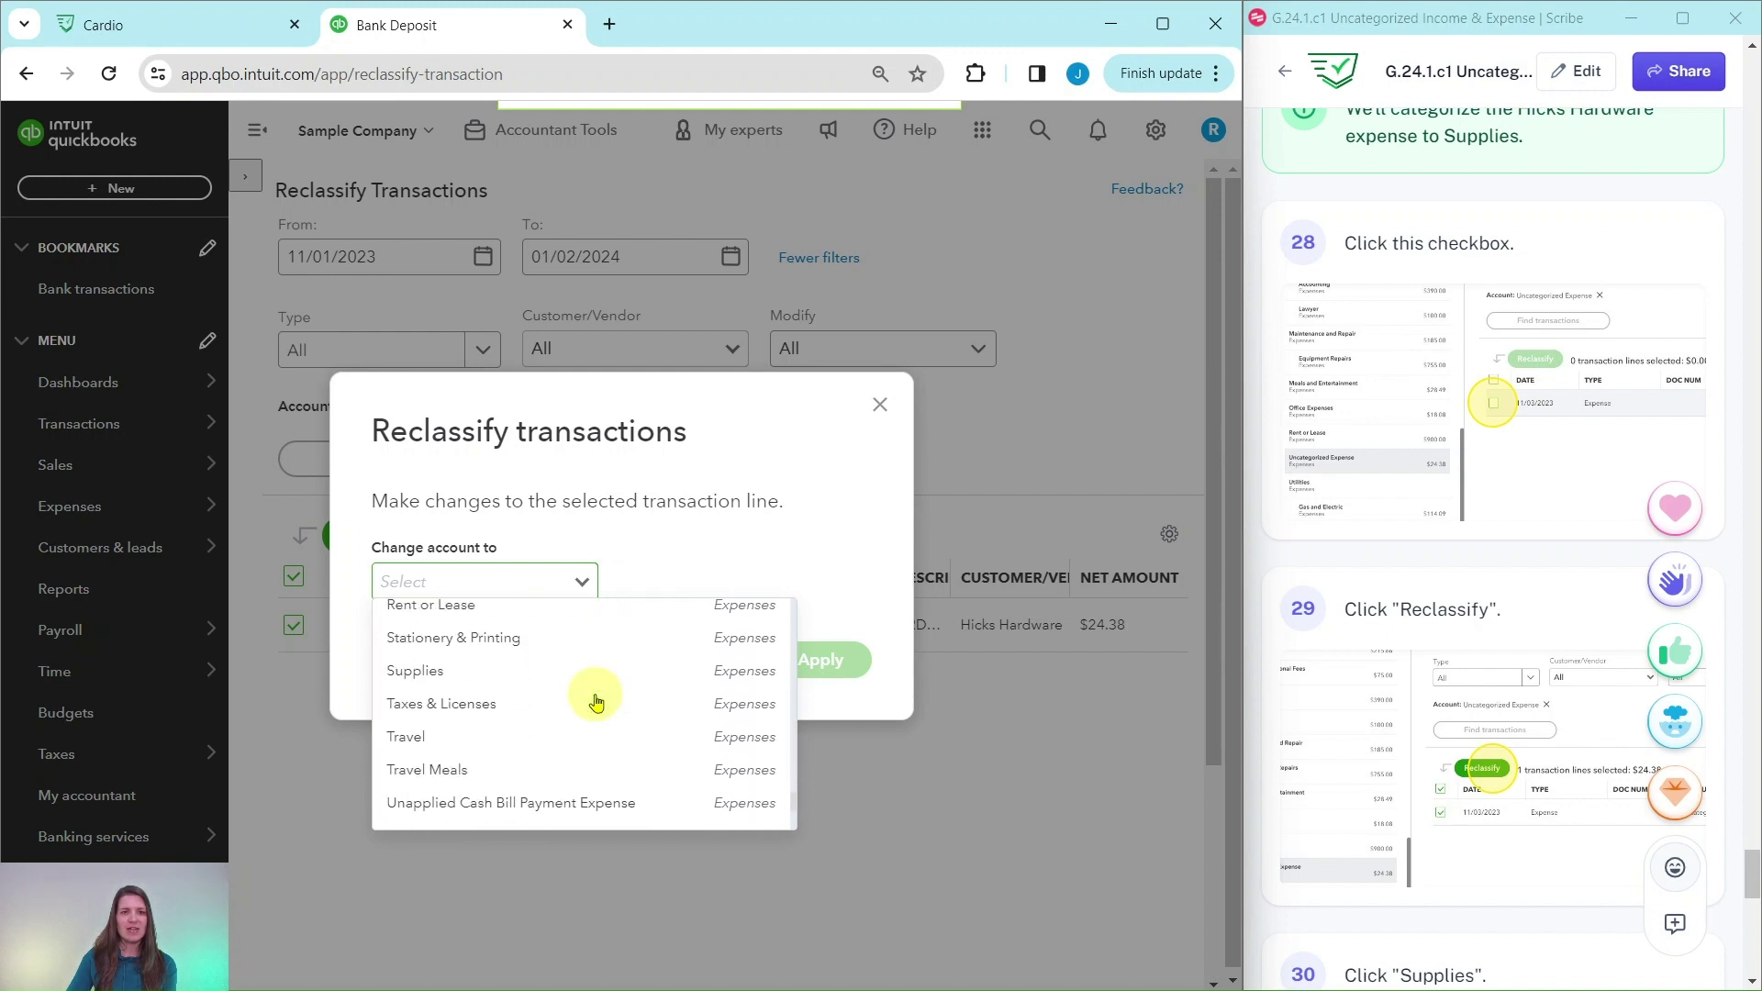
{"action": "left_click", "coordinate": [413, 673]}
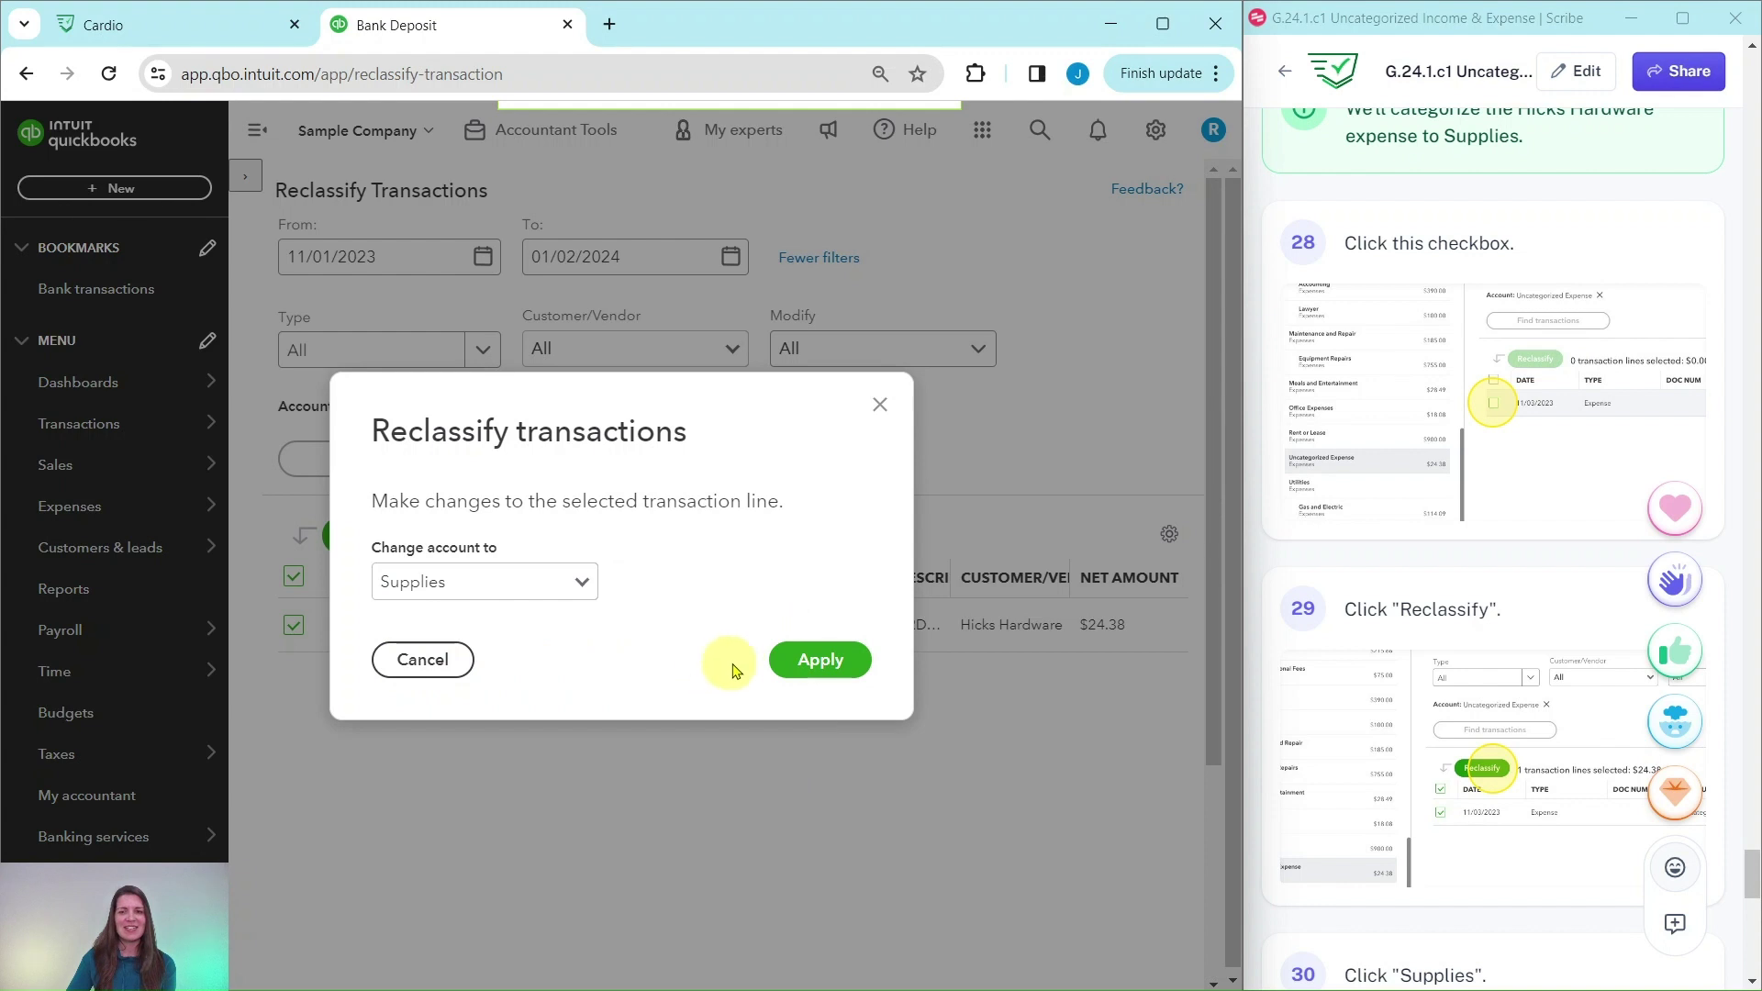
{"action": "left_click", "coordinate": [821, 660]}
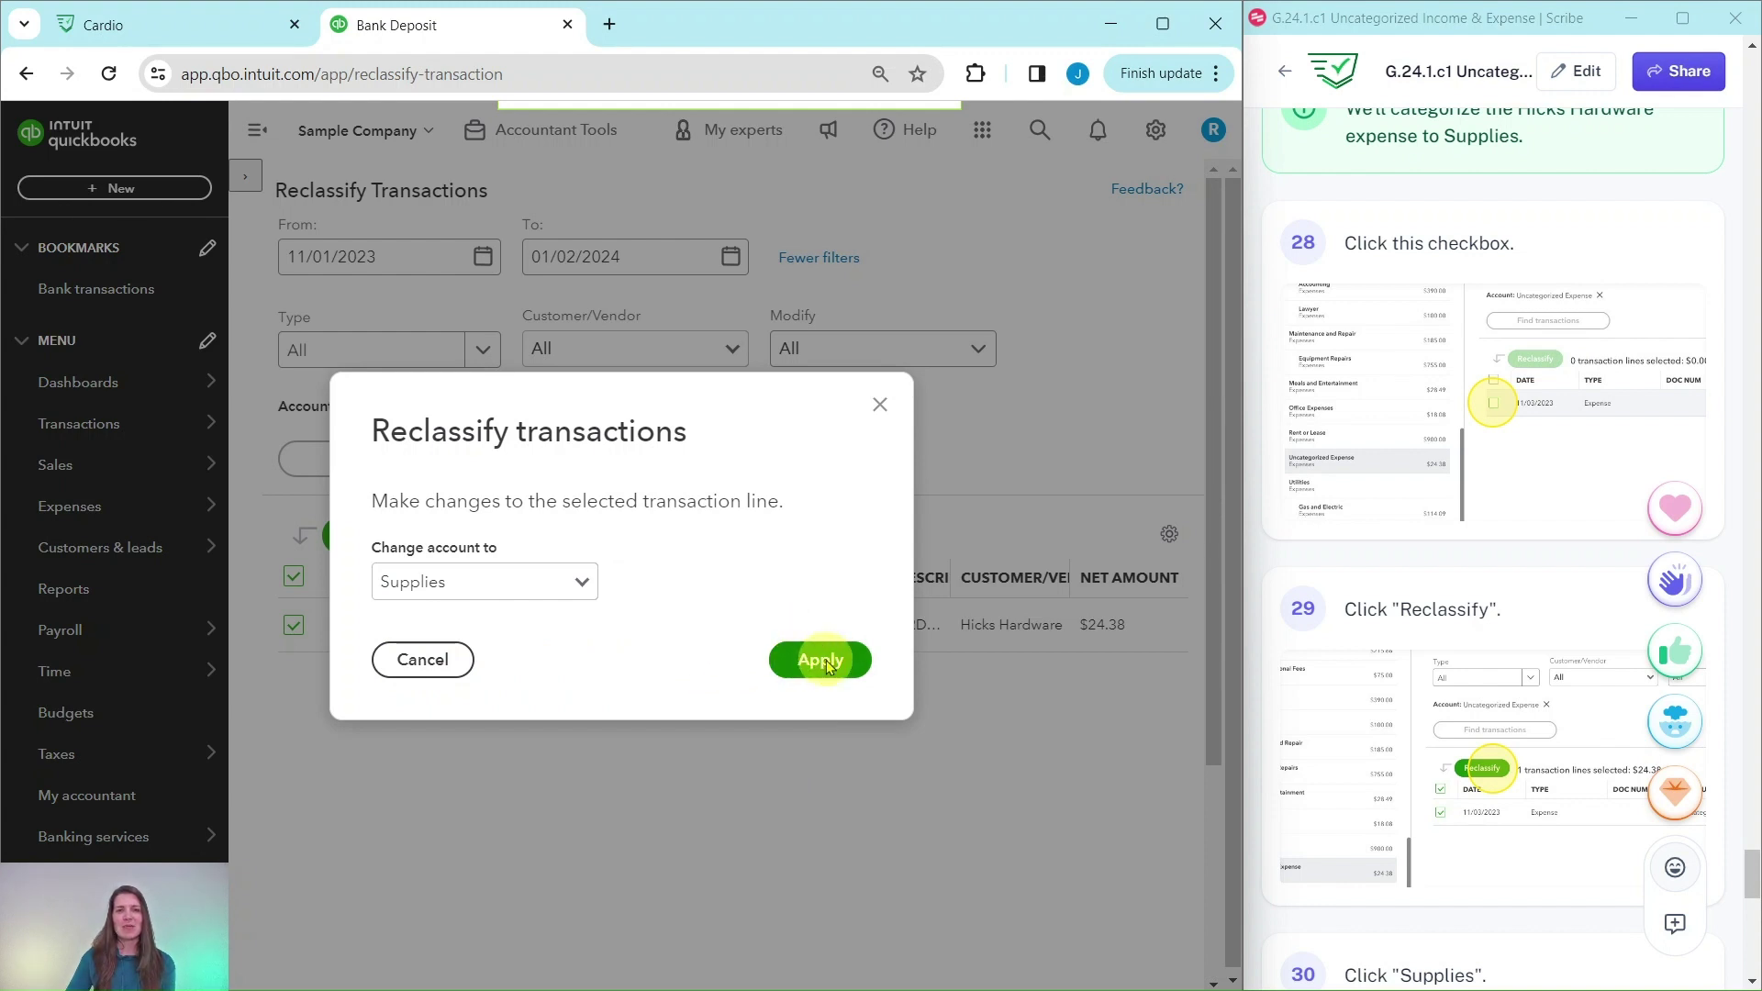
Read the guide's closing notes and check the profit and loss account list for Uncategorized Income and Uncategorized Expense
{"action": "scroll", "coordinate": [1374, 582], "scroll_direction": "down", "scroll_amount": 1}
{"action": "scroll", "coordinate": [1373, 582], "scroll_direction": "down", "scroll_amount": 10}
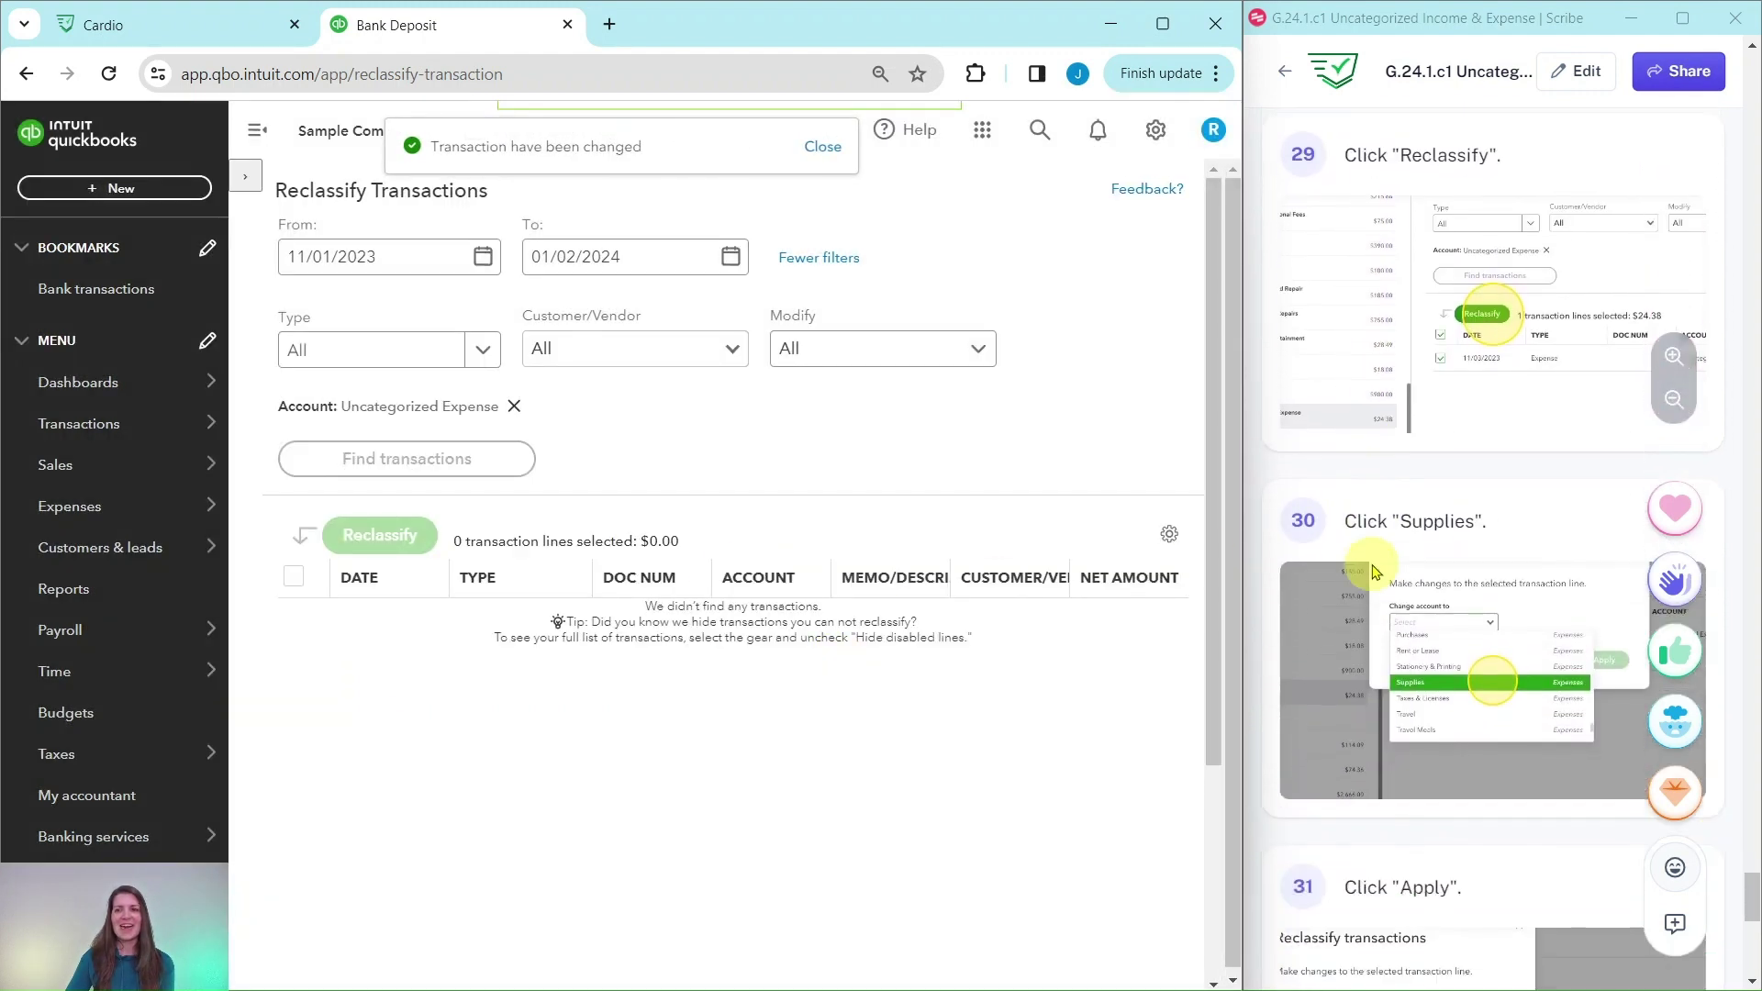
{"action": "scroll", "coordinate": [1363, 584], "scroll_direction": "down", "scroll_amount": 3}
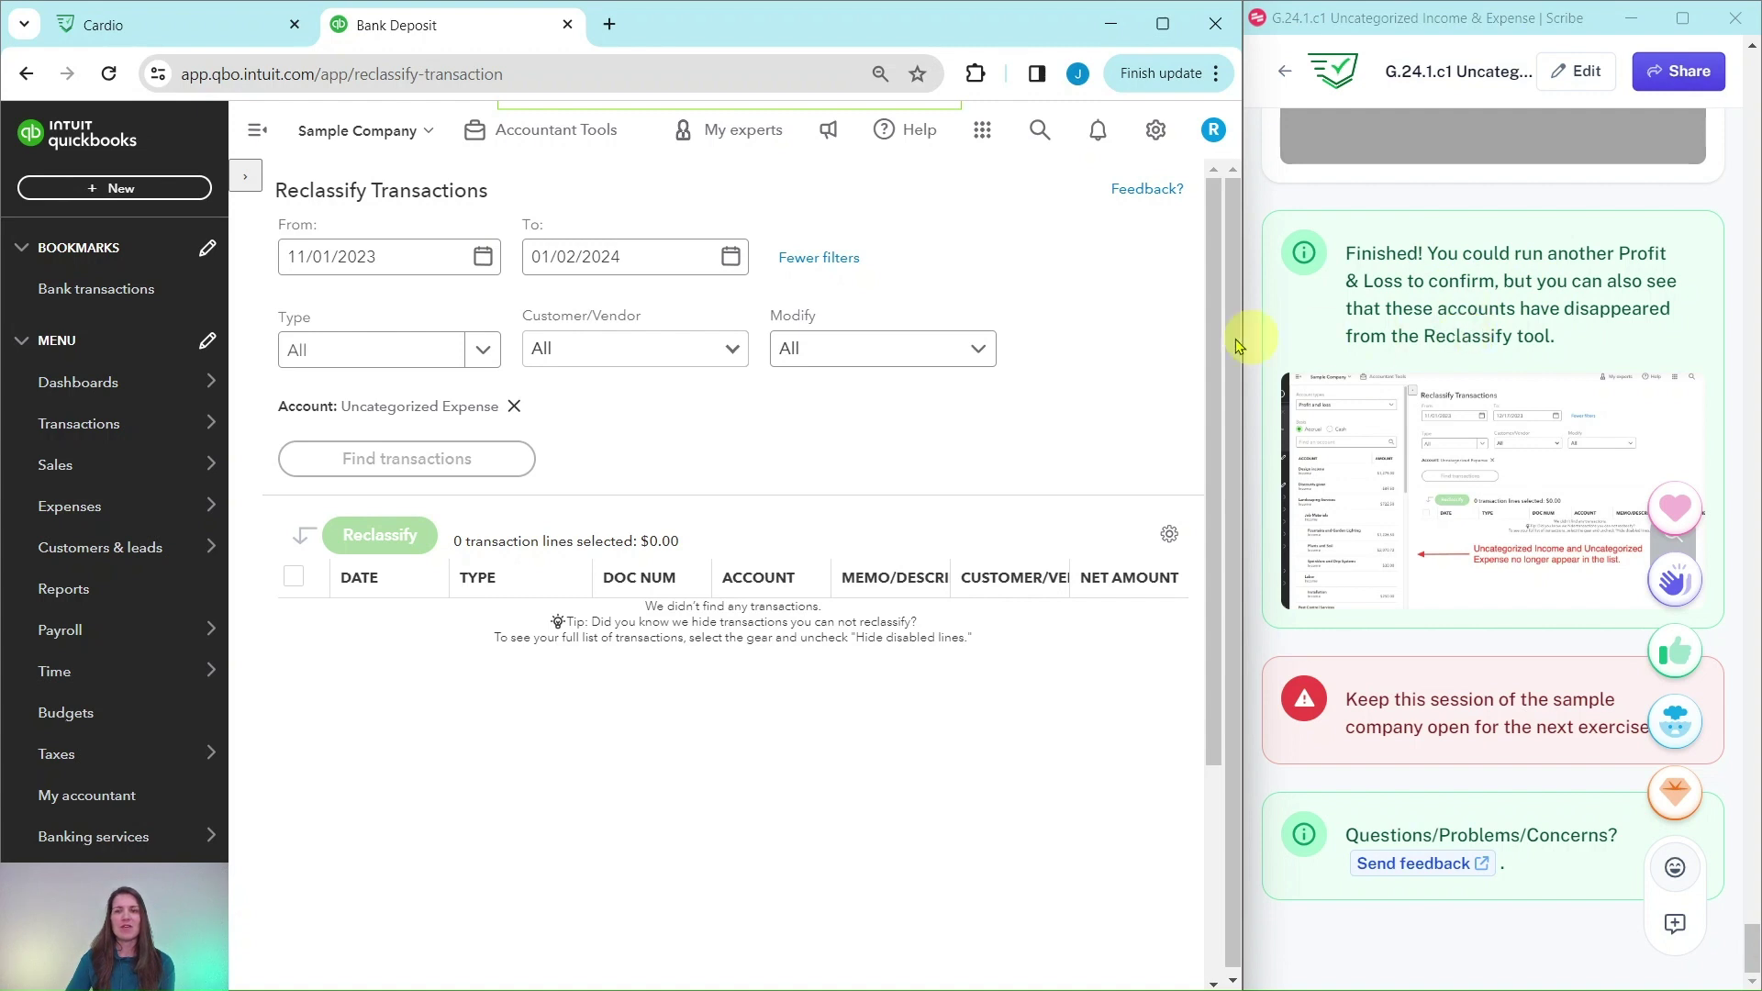
{"action": "left_click", "coordinate": [248, 178]}
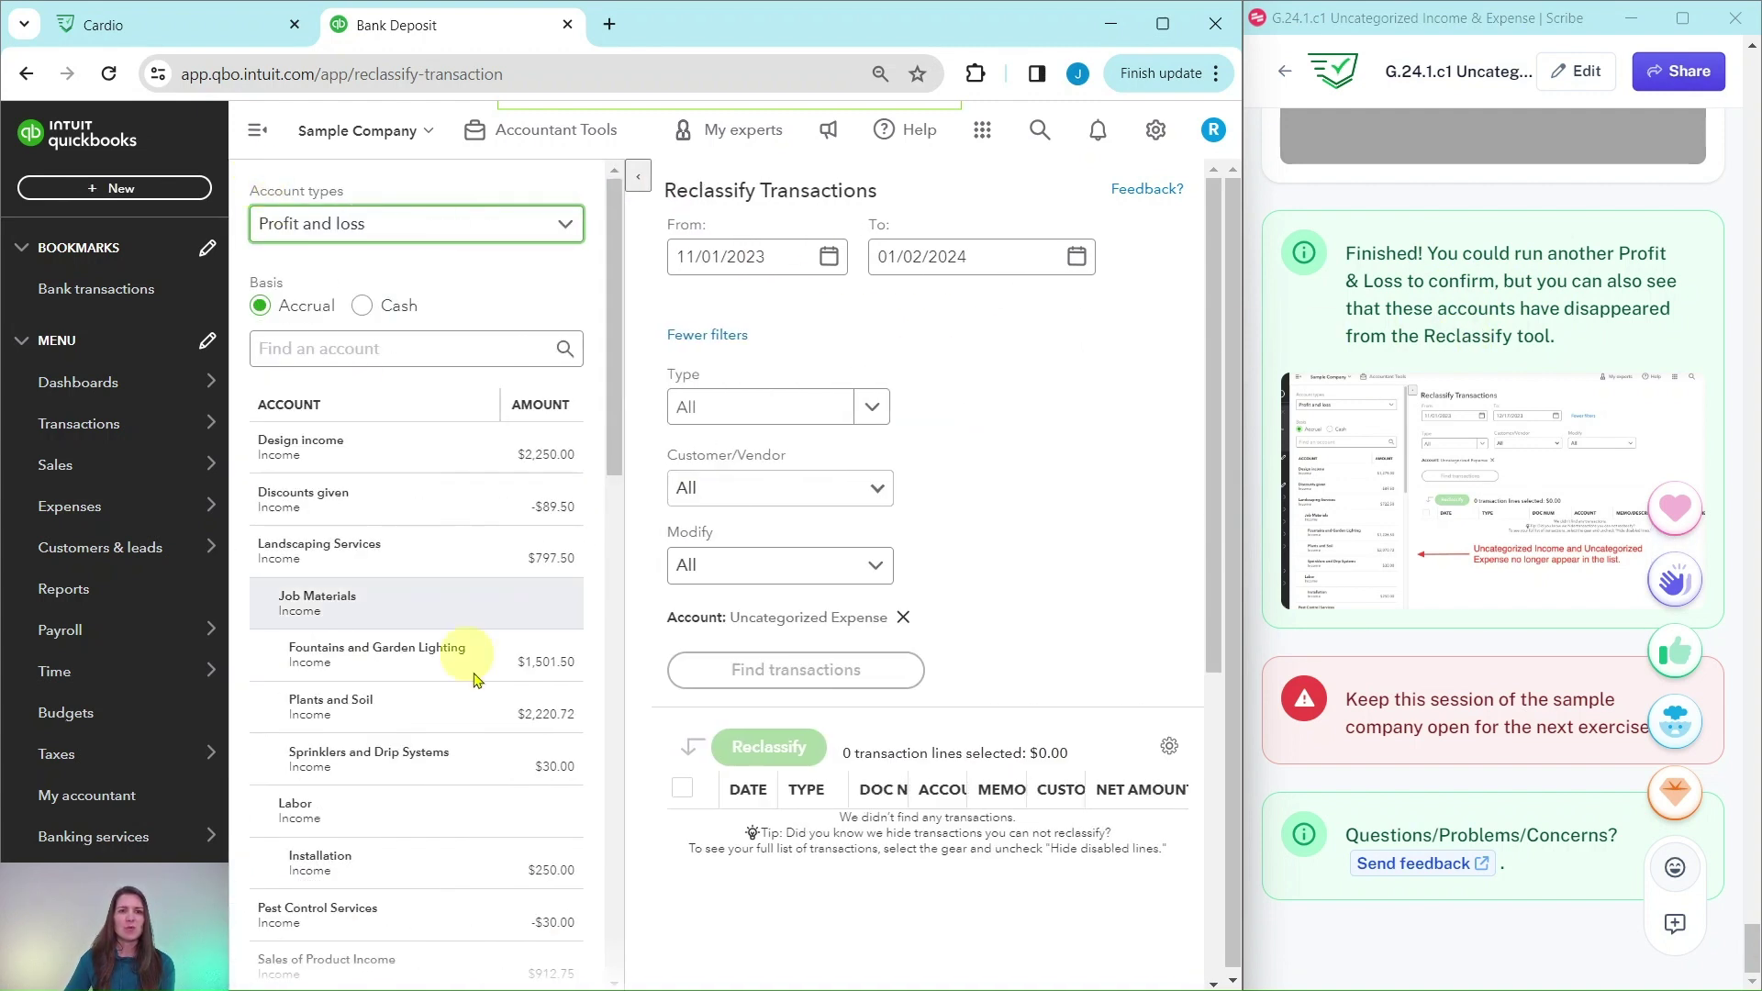
{"action": "scroll", "coordinate": [459, 559], "scroll_direction": "down", "scroll_amount": 3}
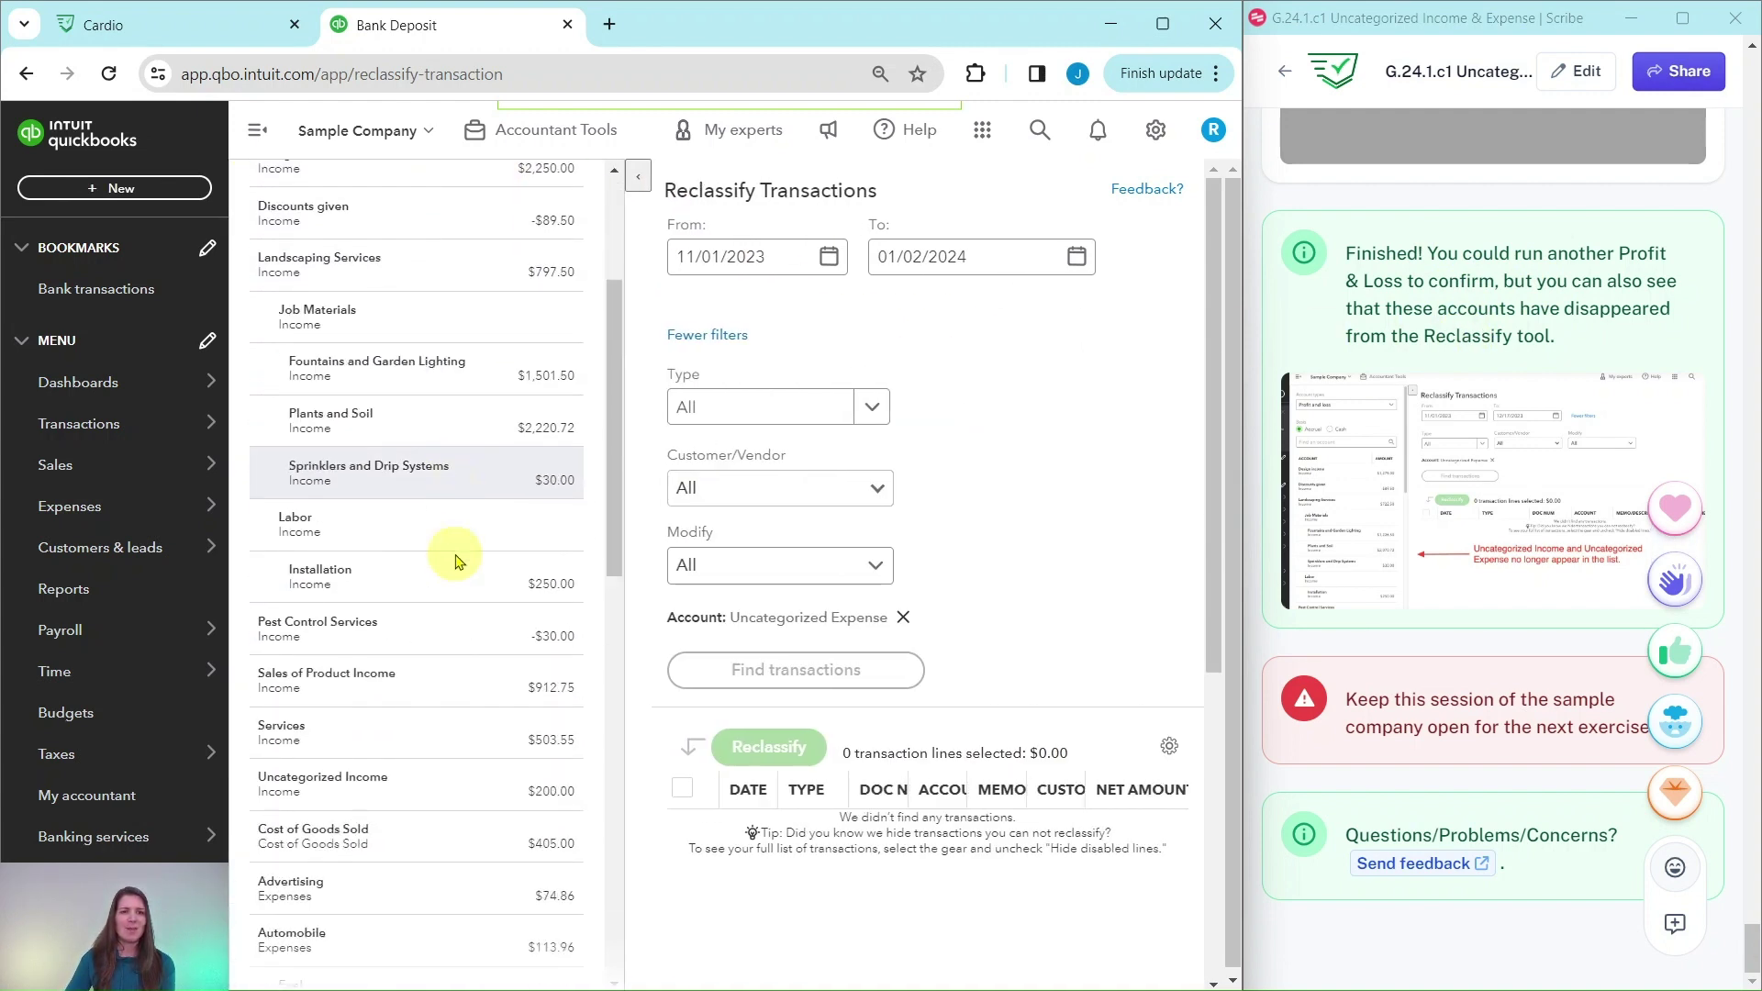
{"action": "scroll", "coordinate": [456, 562], "scroll_direction": "down", "scroll_amount": 15}
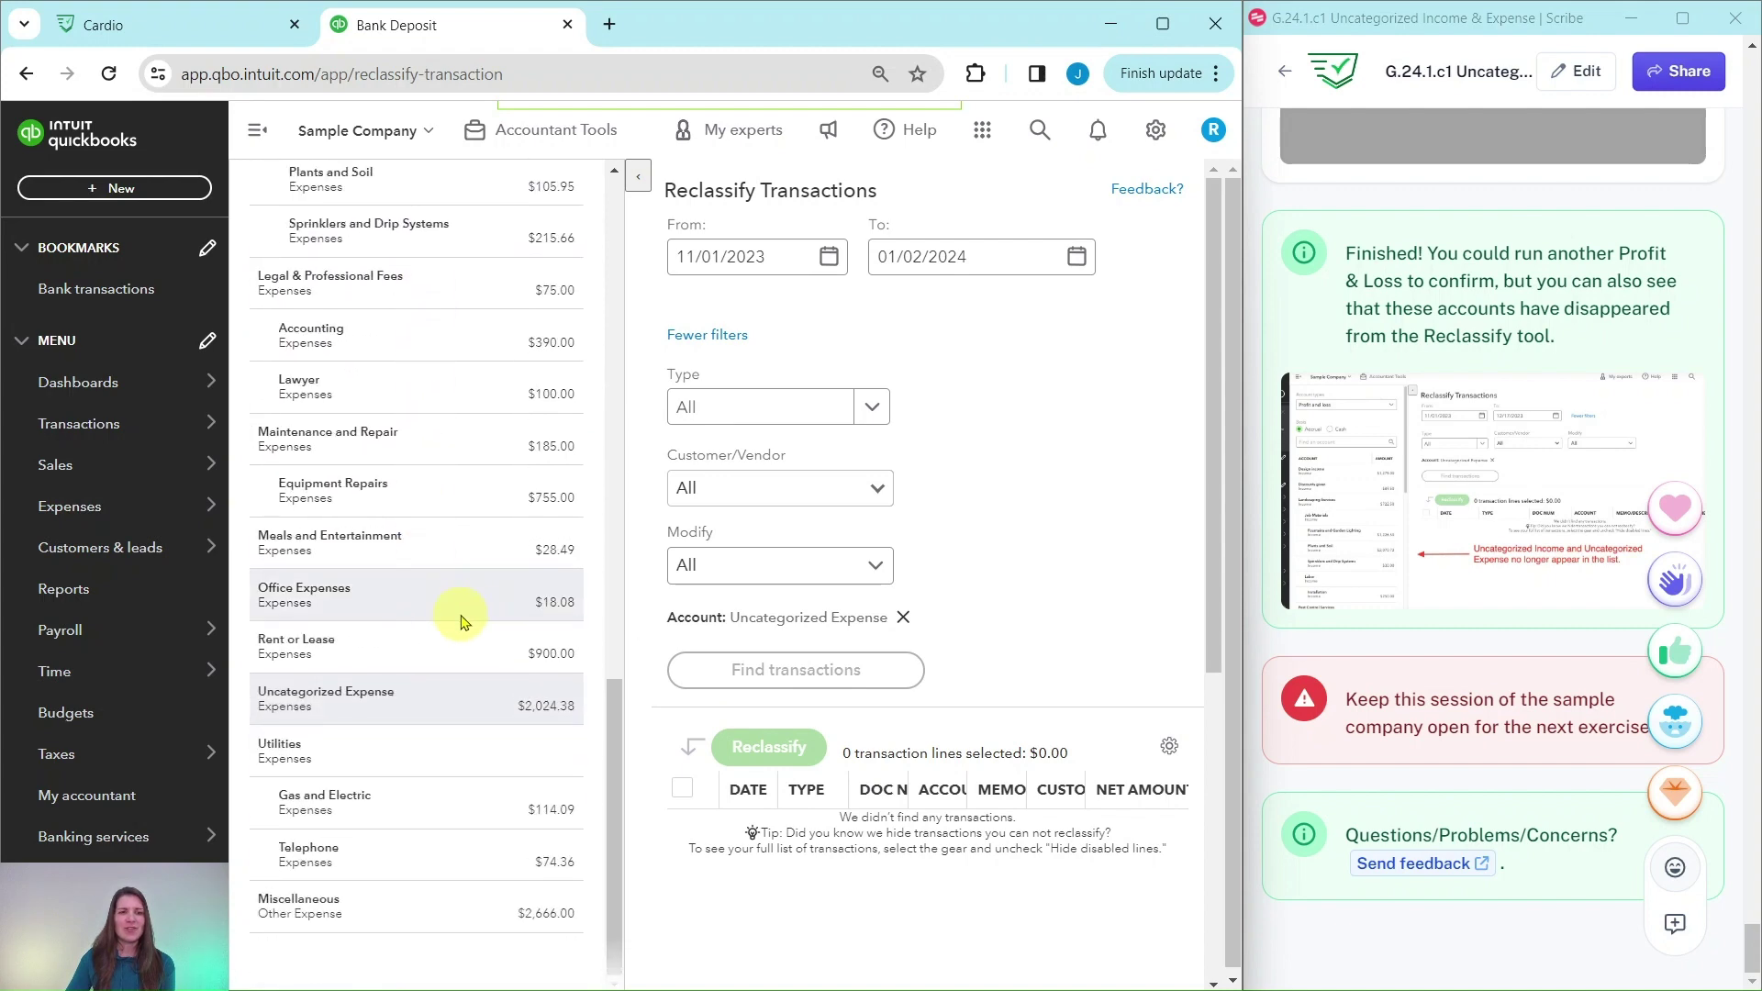
{"action": "scroll", "coordinate": [454, 610], "scroll_direction": "up", "scroll_amount": 15}
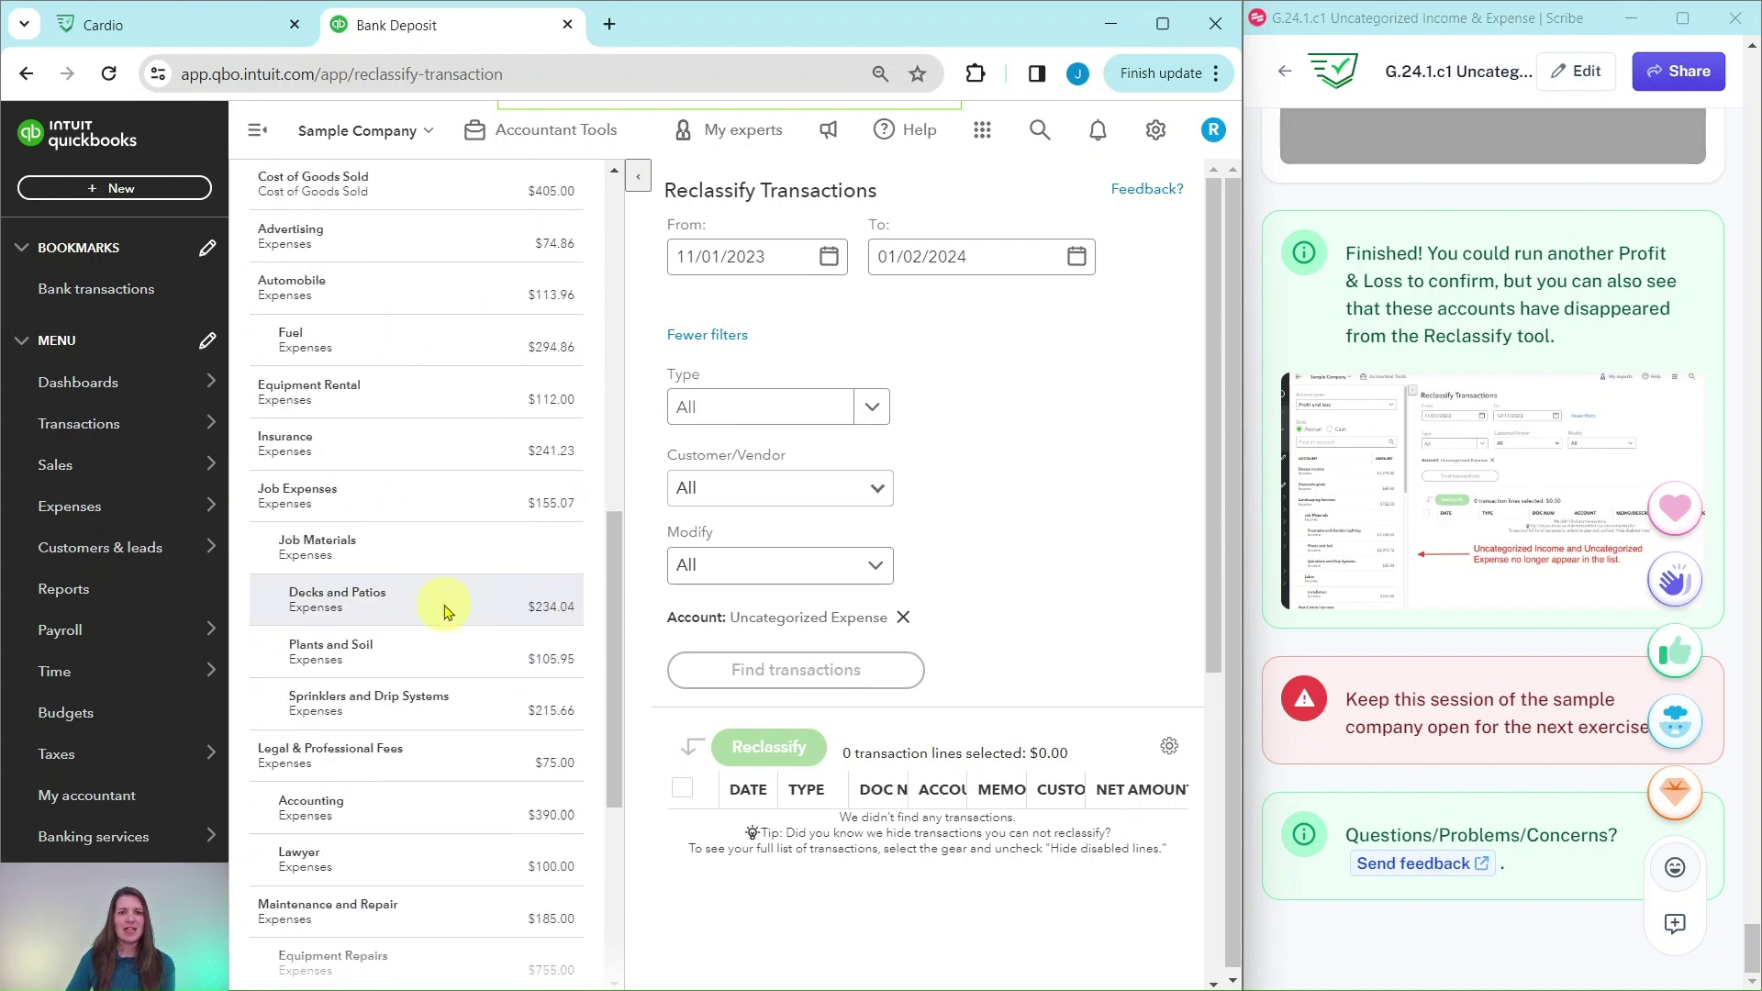
{"action": "left_click", "coordinate": [648, 184]}
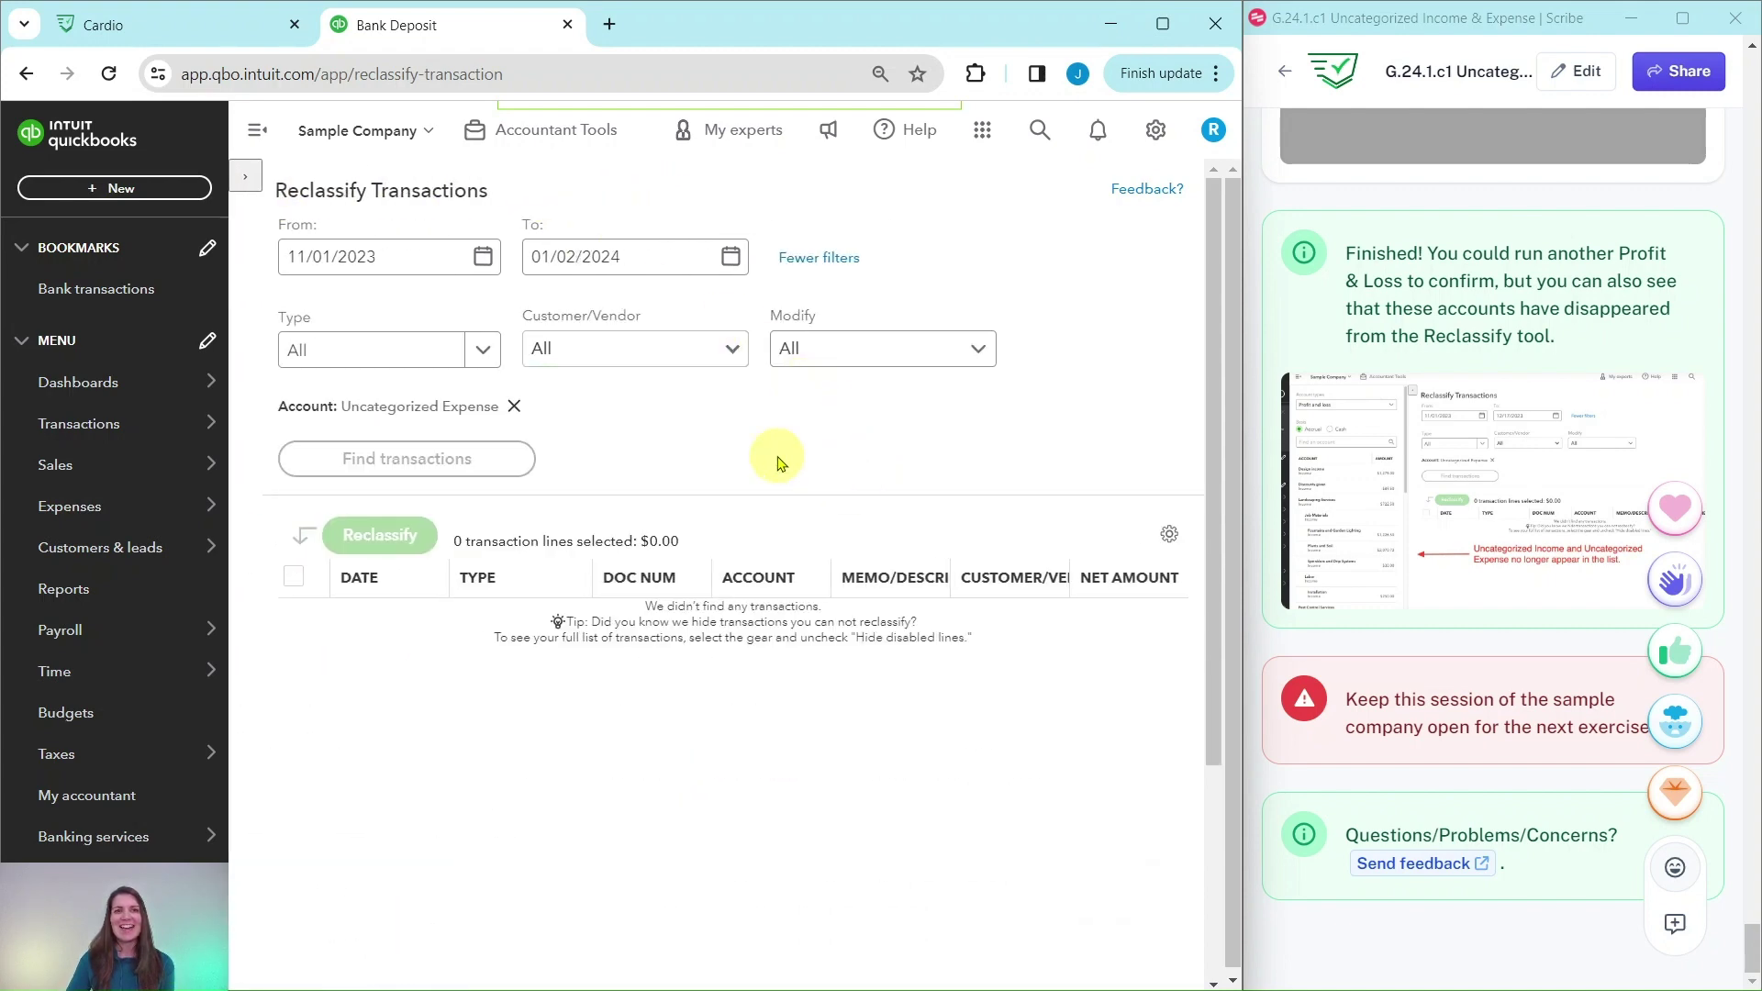